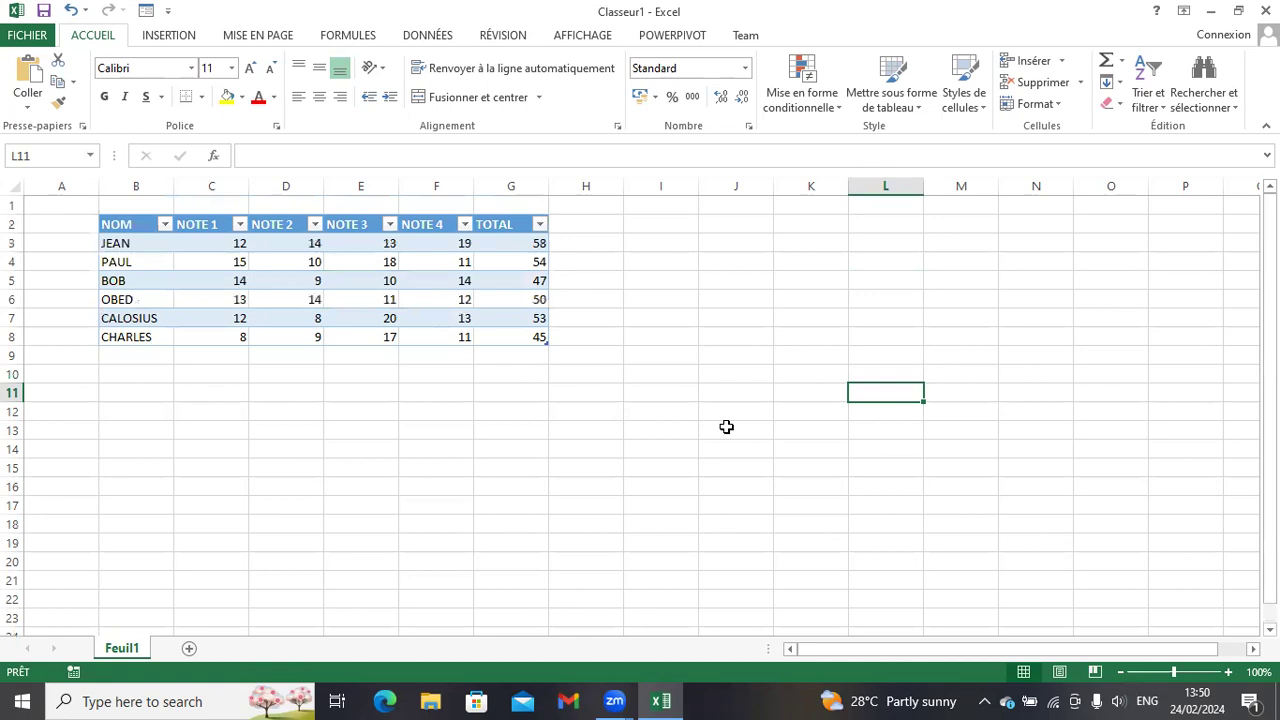
Select the entire header row 2 and the entire NOM column B in turn, ending on an empty cell below the table
{"action": "left_click", "coordinate": [13, 224]}
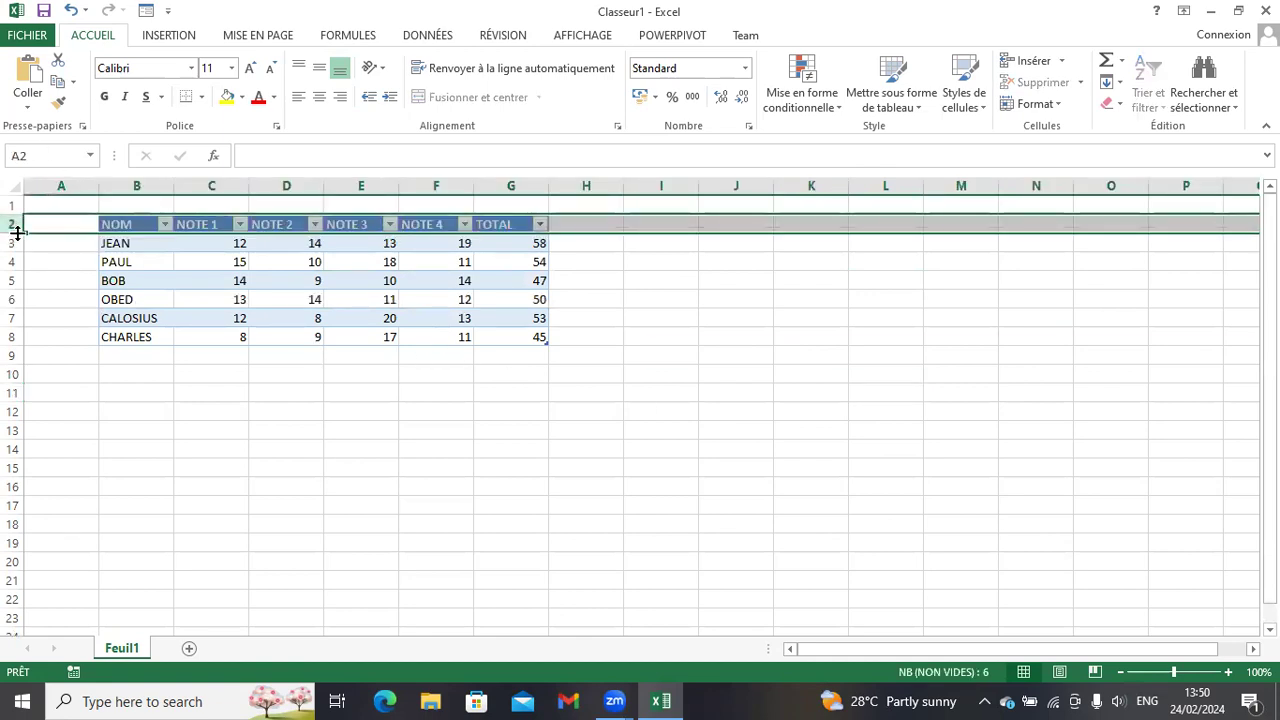
{"action": "left_click", "coordinate": [198, 406]}
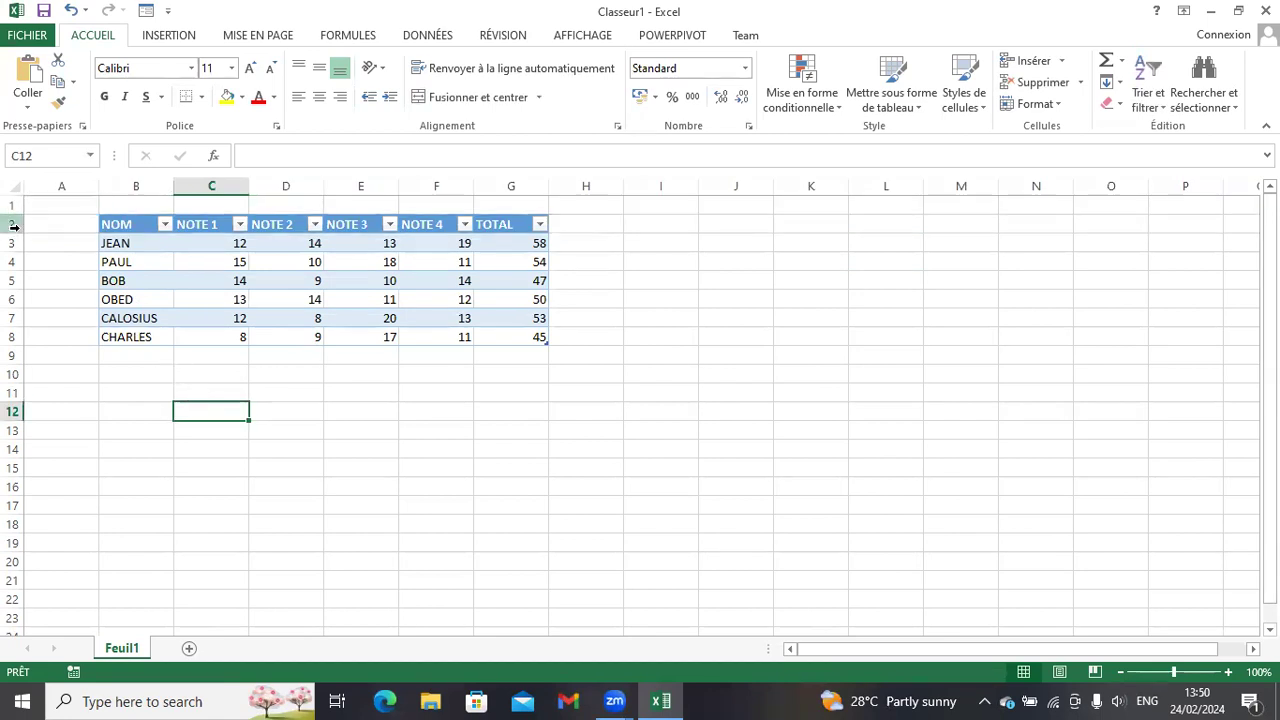
{"action": "left_click", "coordinate": [122, 186]}
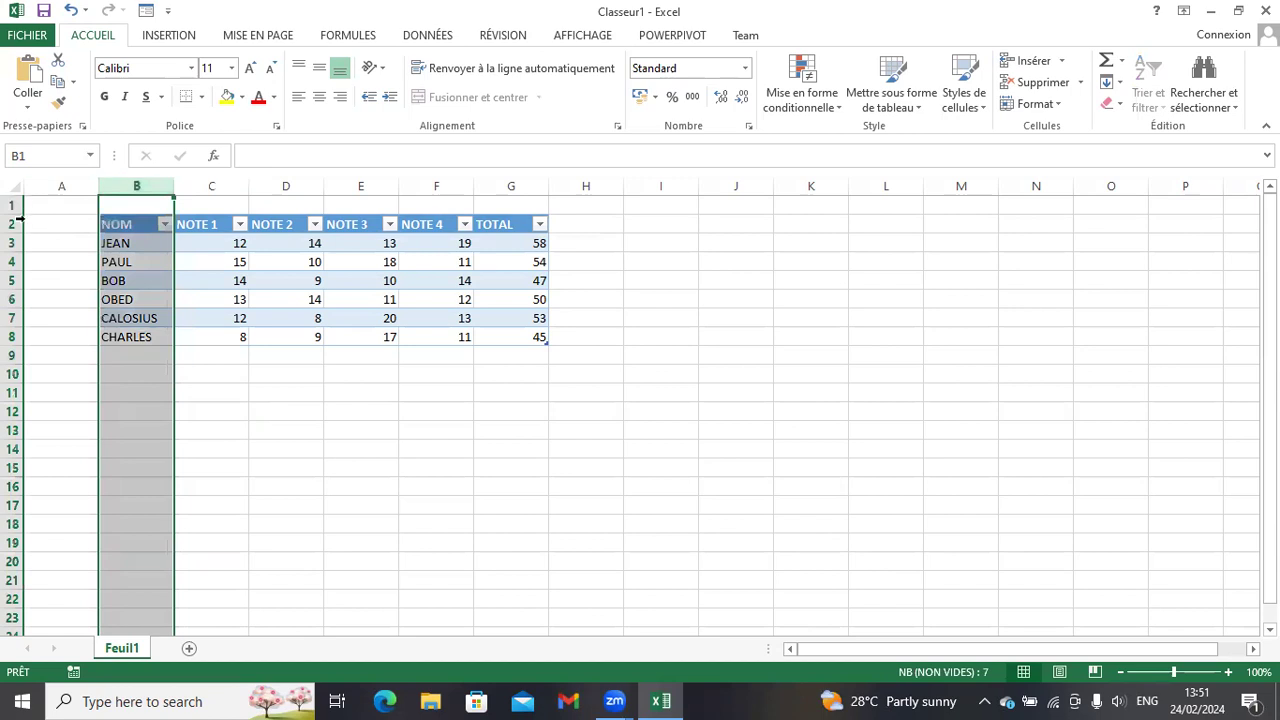
{"action": "left_click", "coordinate": [13, 224]}
{"action": "left_click", "coordinate": [339, 428]}
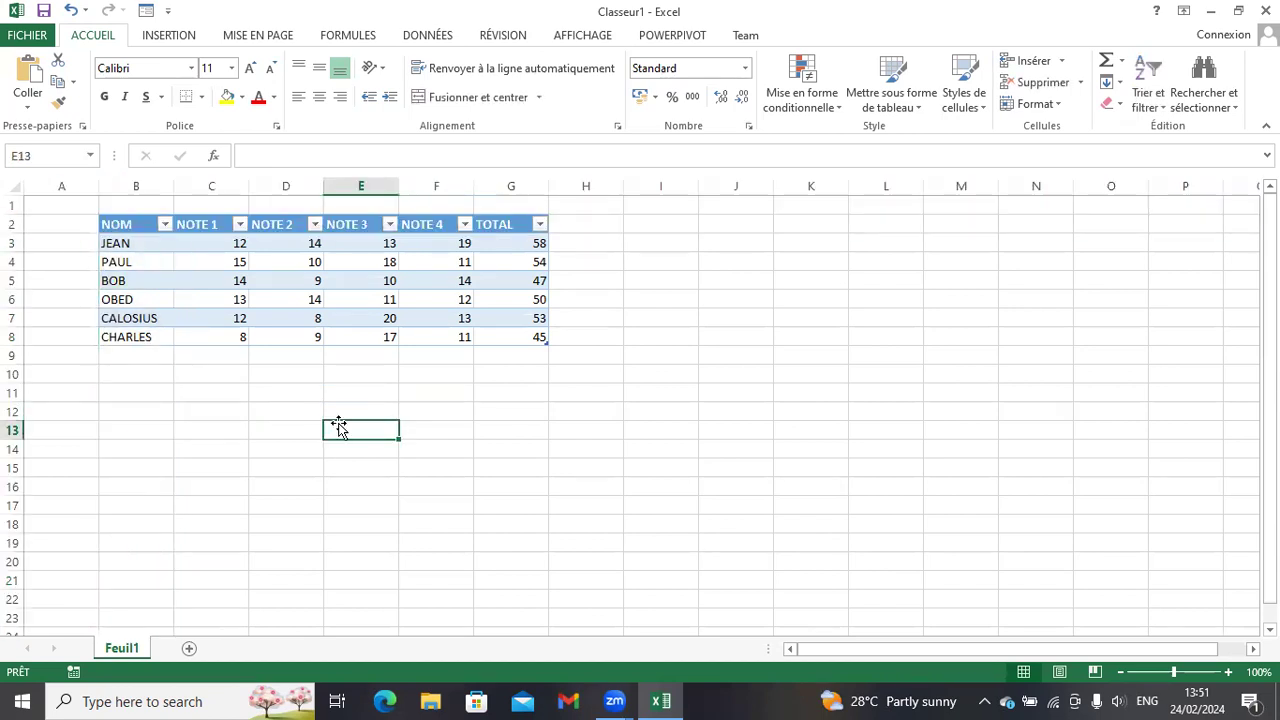
{"action": "left_click", "coordinate": [13, 224]}
{"action": "left_click", "coordinate": [129, 186]}
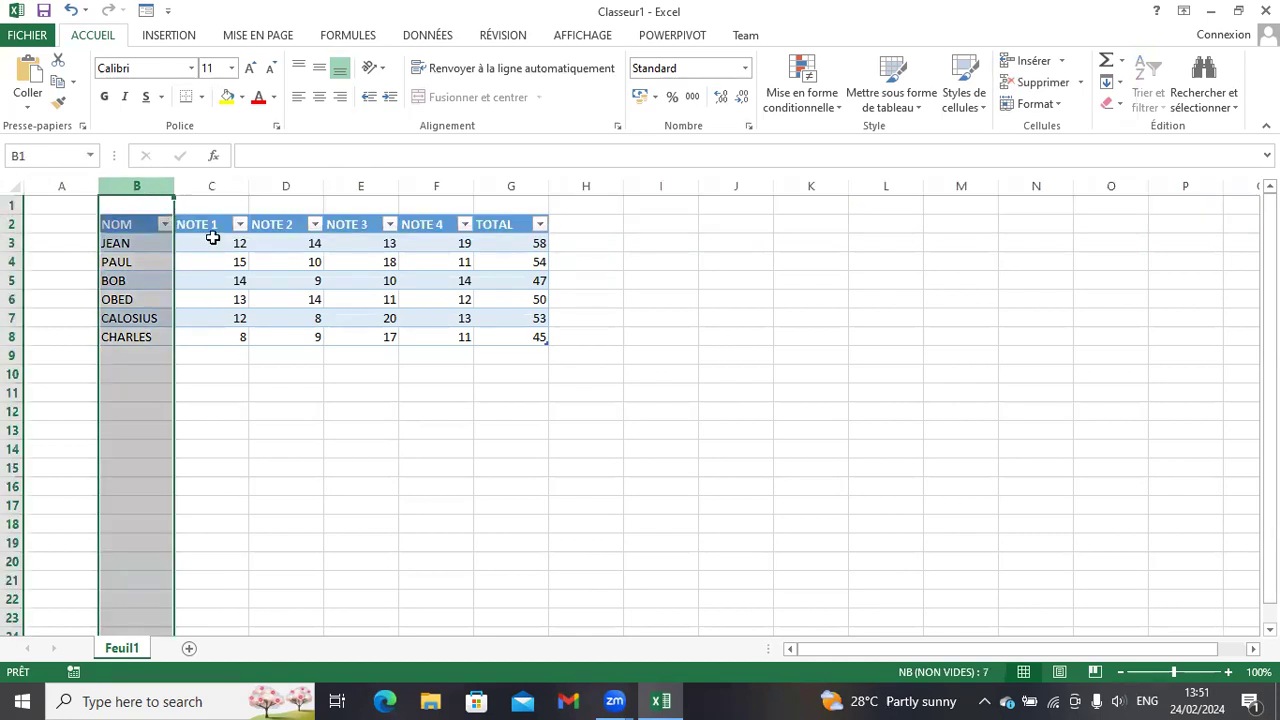
{"action": "left_click", "coordinate": [287, 391]}
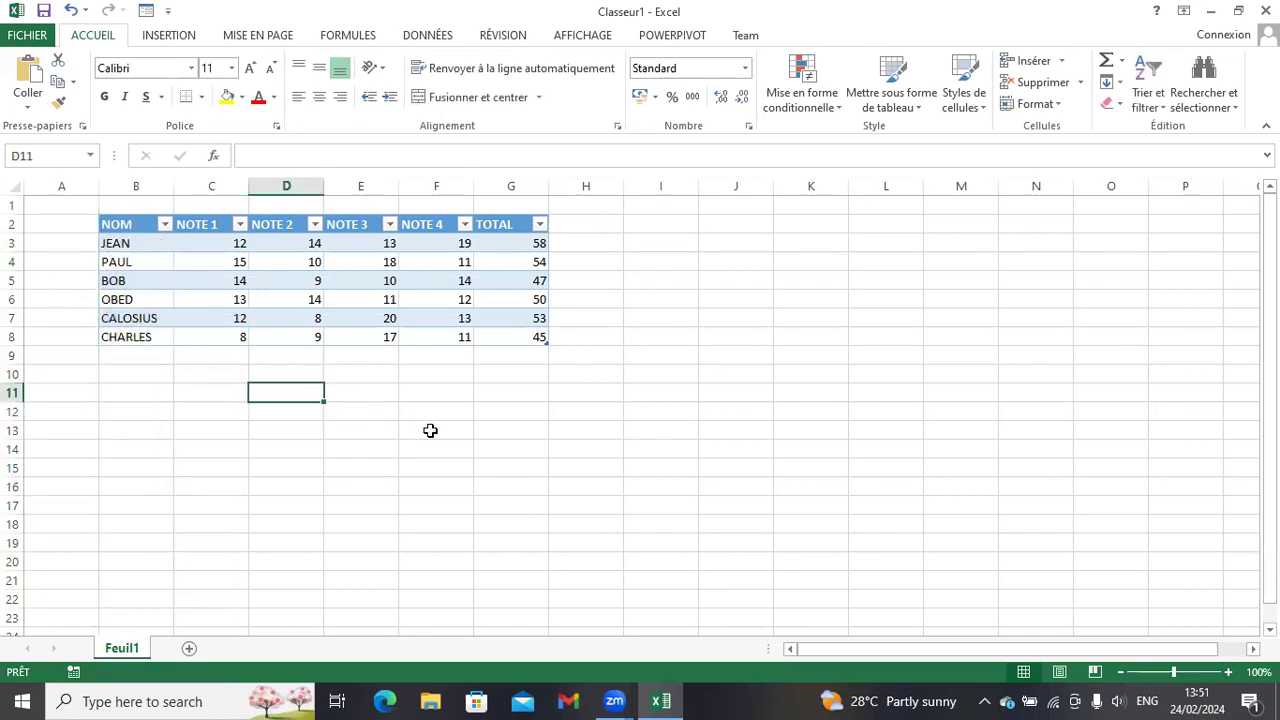
Select all of column D, switch the selection to the whole of row 9, and finish on cell D10
{"action": "left_click", "coordinate": [288, 382]}
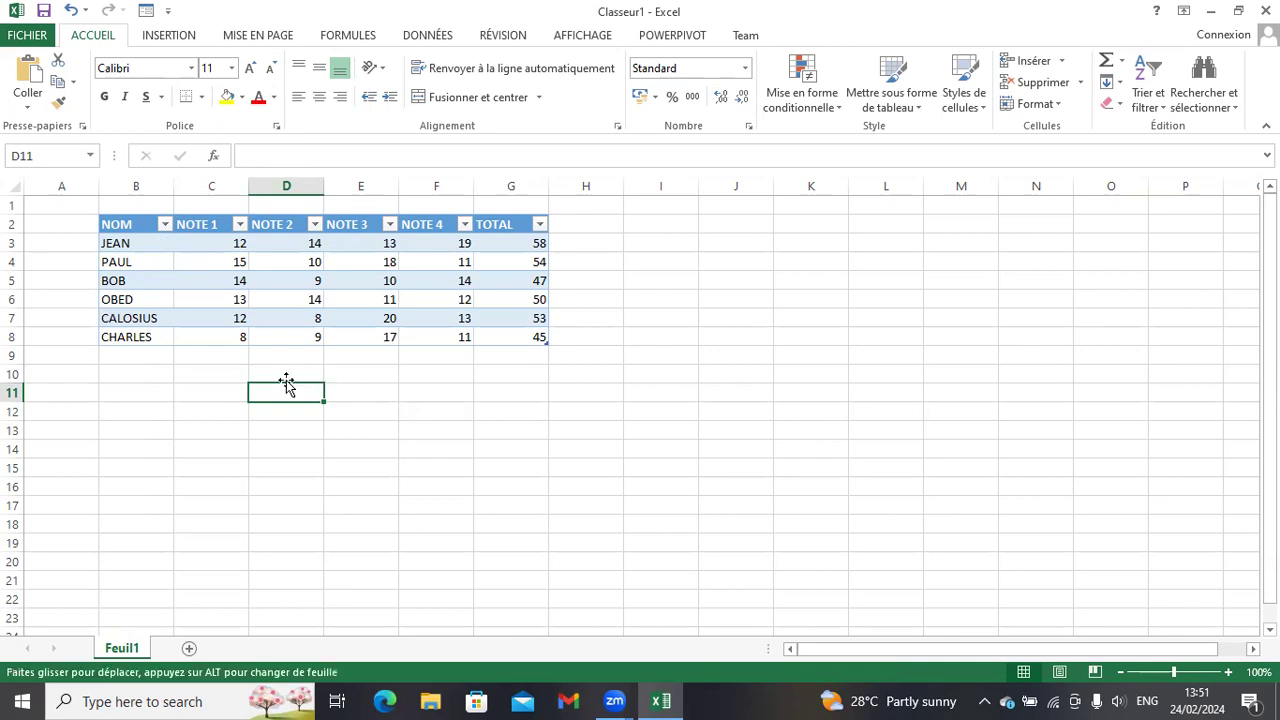
{"action": "left_click", "coordinate": [286, 185]}
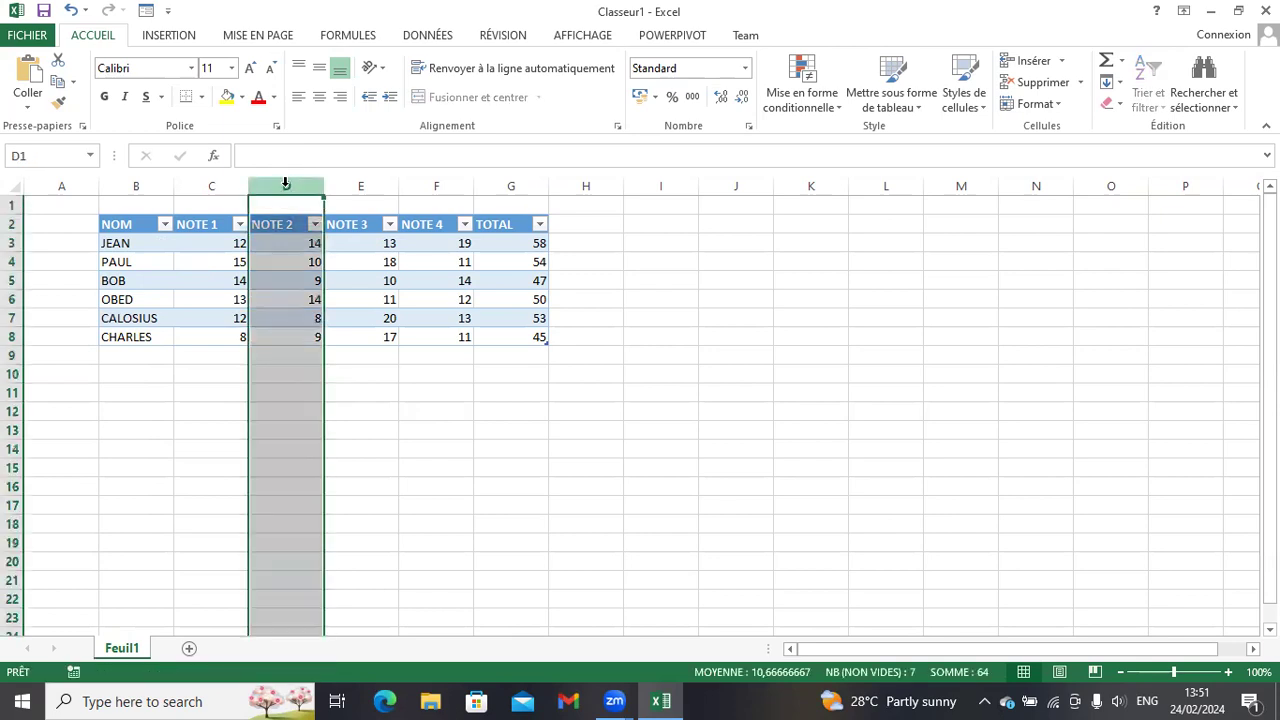
{"action": "left_click", "coordinate": [13, 355]}
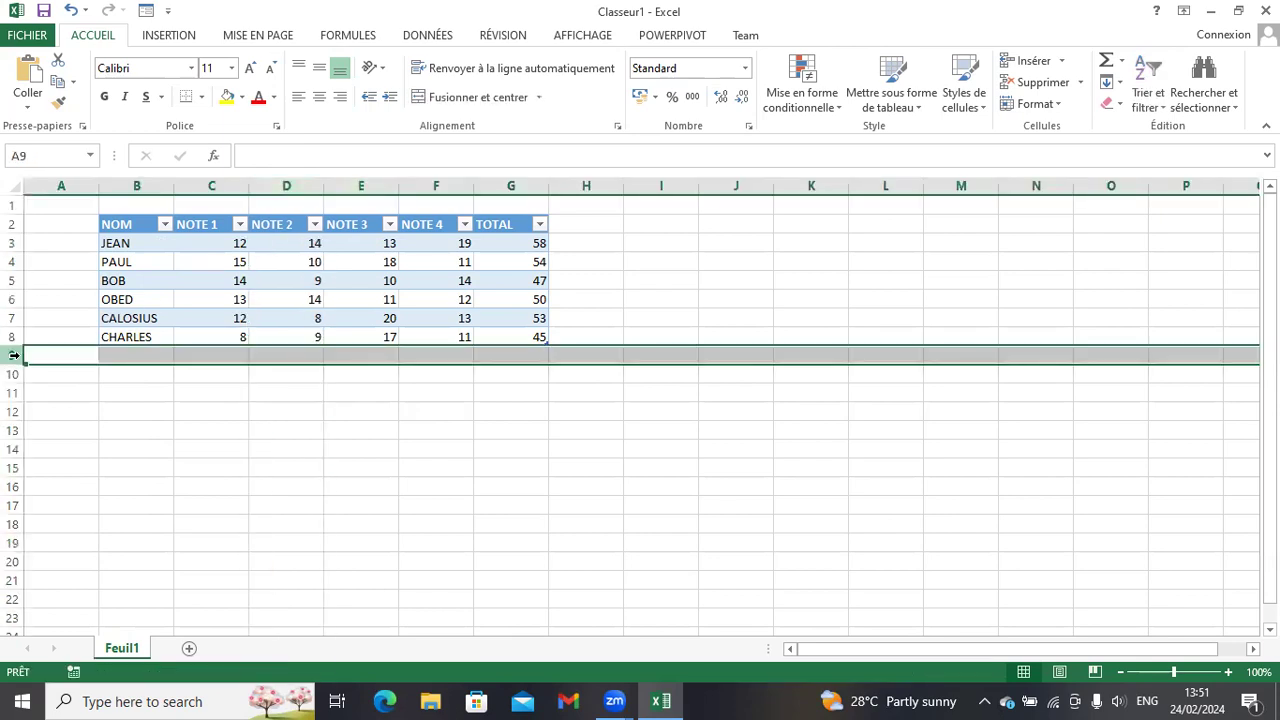
{"action": "left_click", "coordinate": [280, 354]}
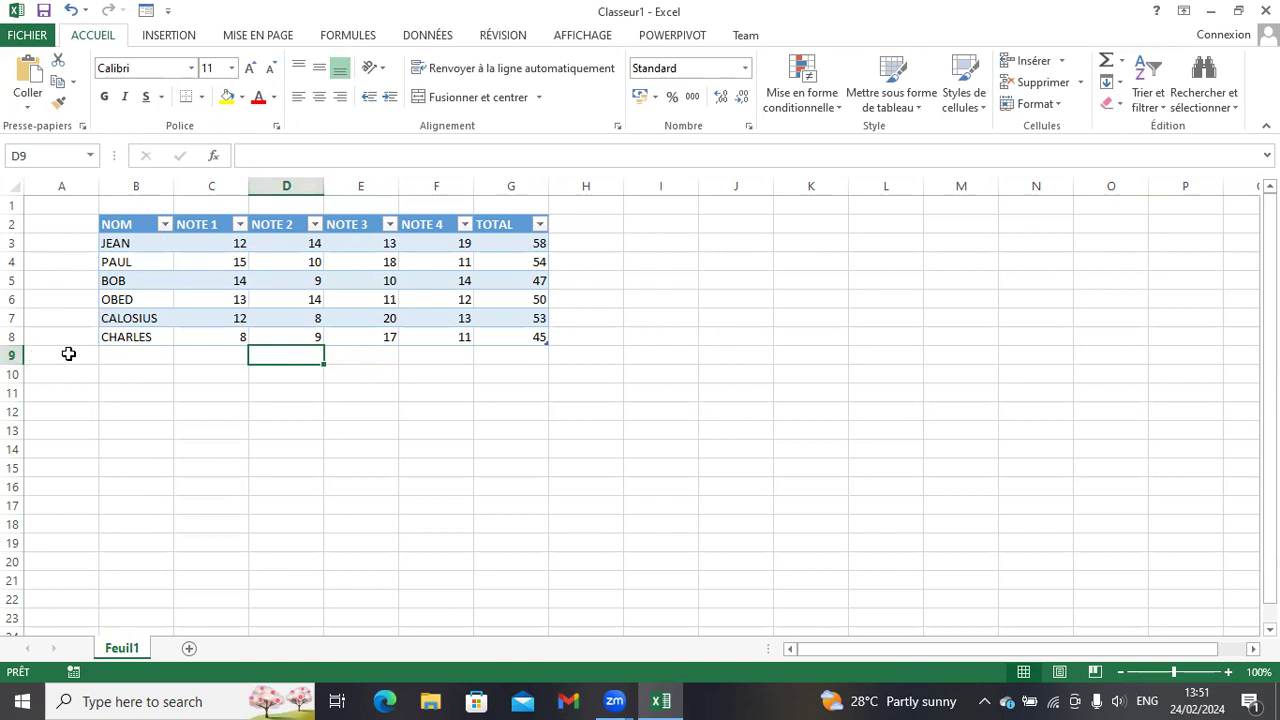
{"action": "left_click", "coordinate": [308, 376]}
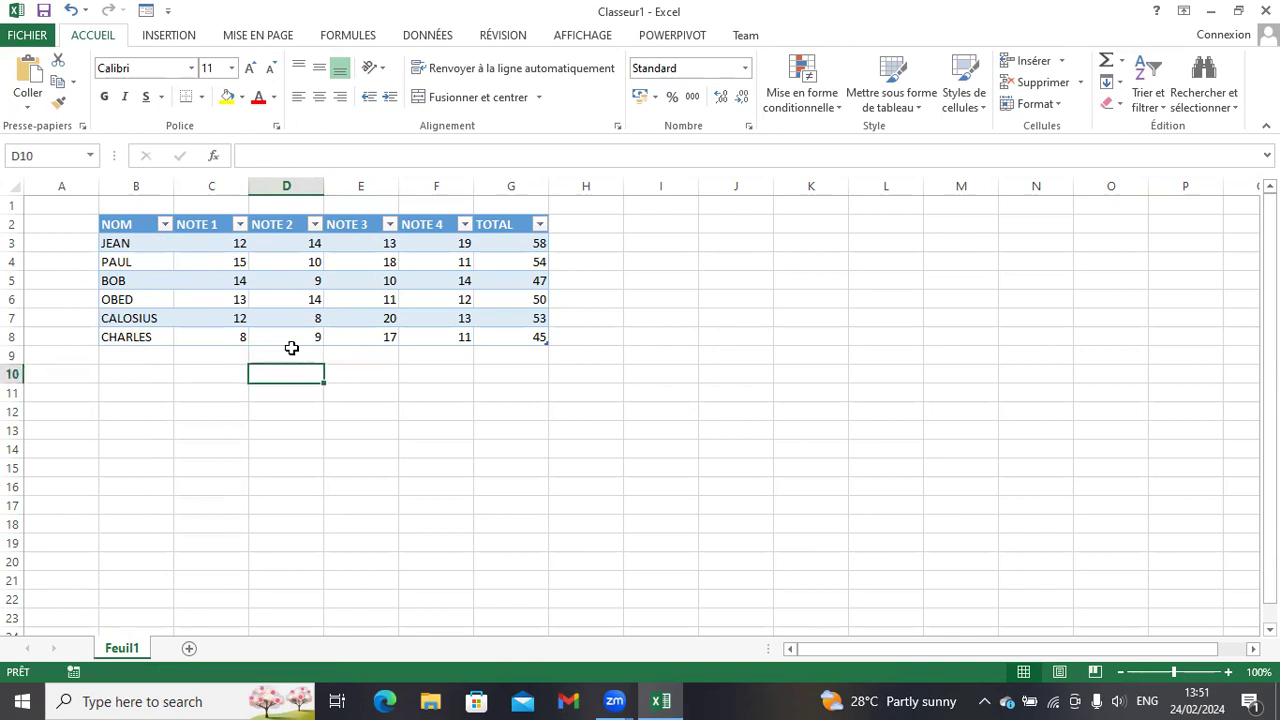
Select single cells of the grades table one at a time, including B3, C3, D3, D5, E6, G5, G3 and F6
{"action": "left_click", "coordinate": [119, 244]}
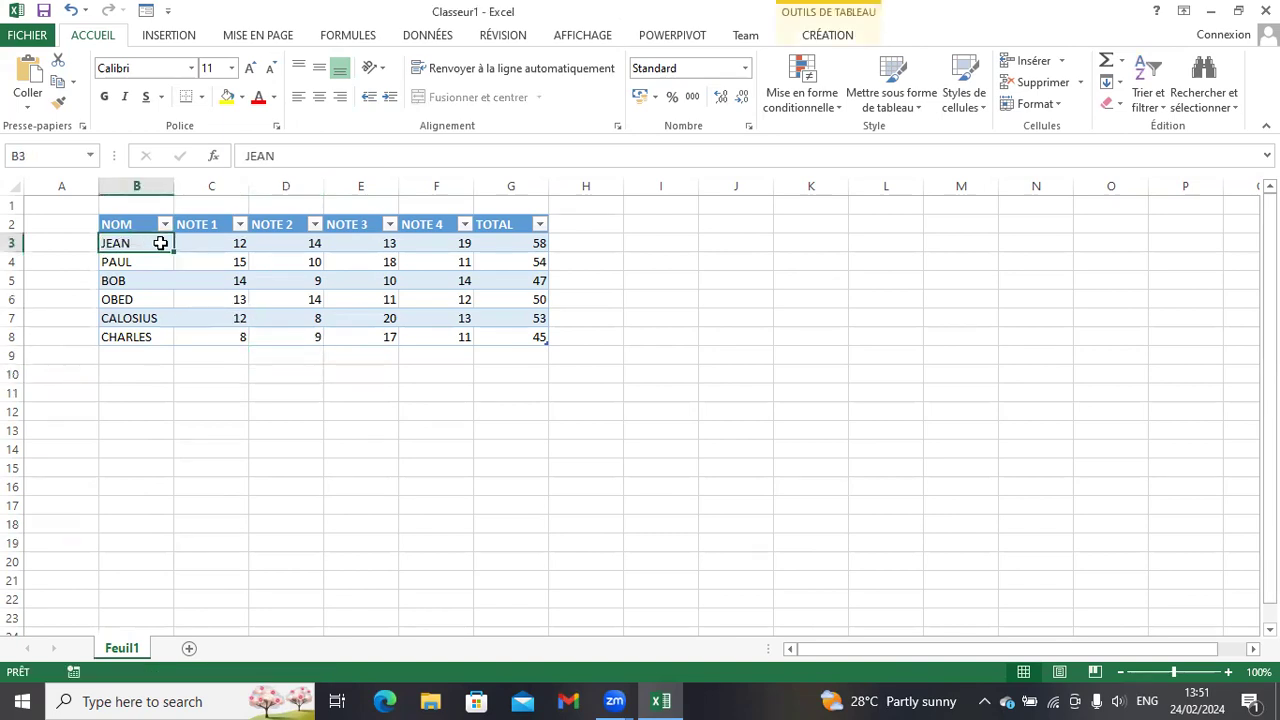
{"action": "left_click", "coordinate": [201, 245]}
{"action": "left_click", "coordinate": [283, 244]}
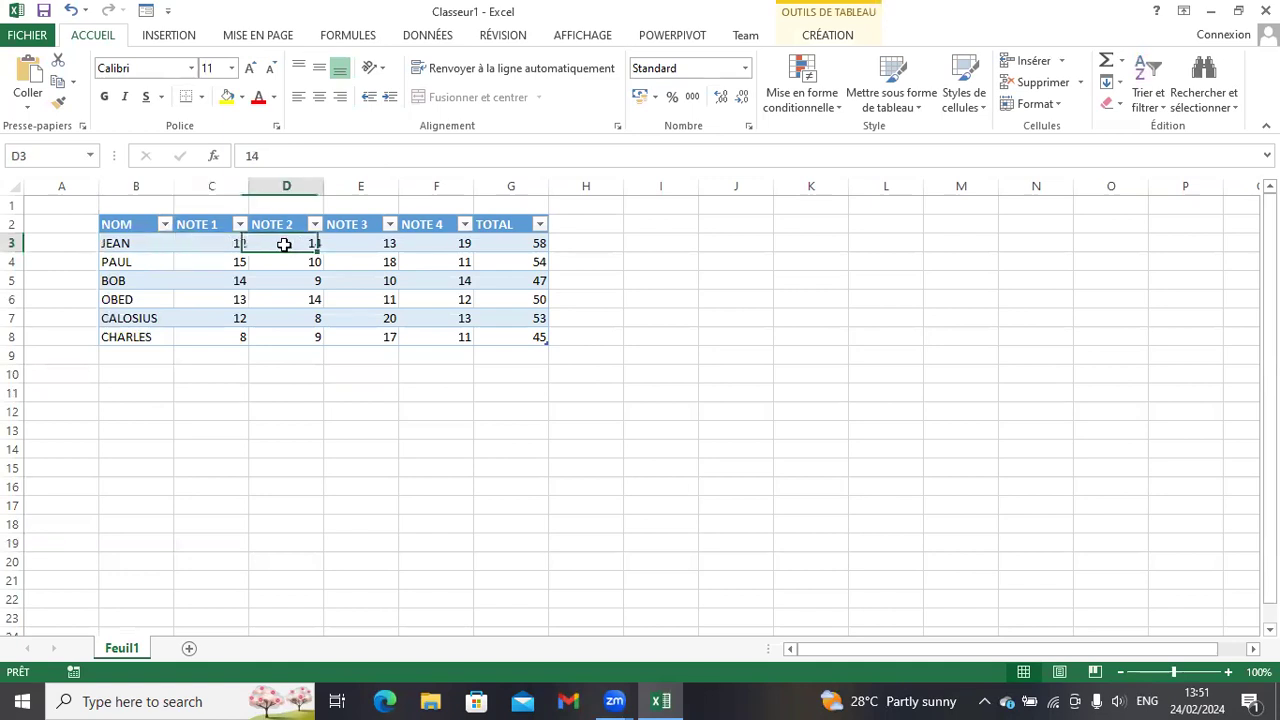
{"action": "left_click", "coordinate": [279, 278]}
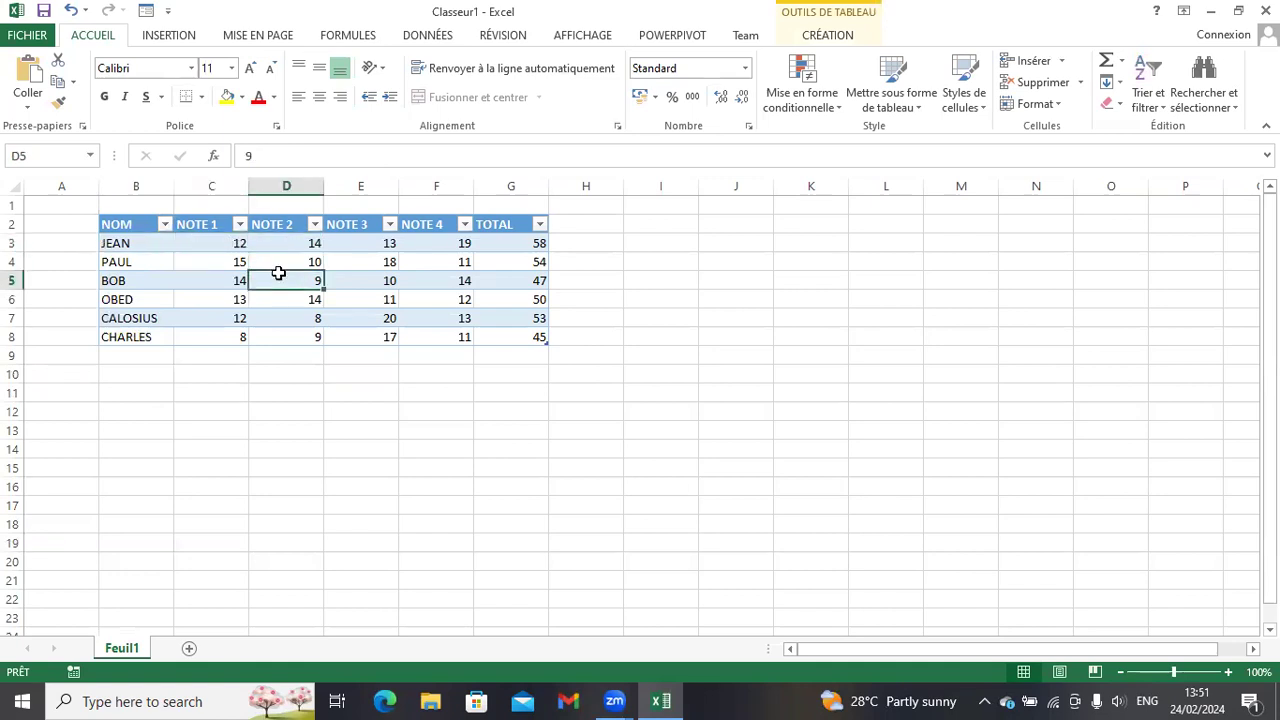
{"action": "left_click", "coordinate": [360, 294]}
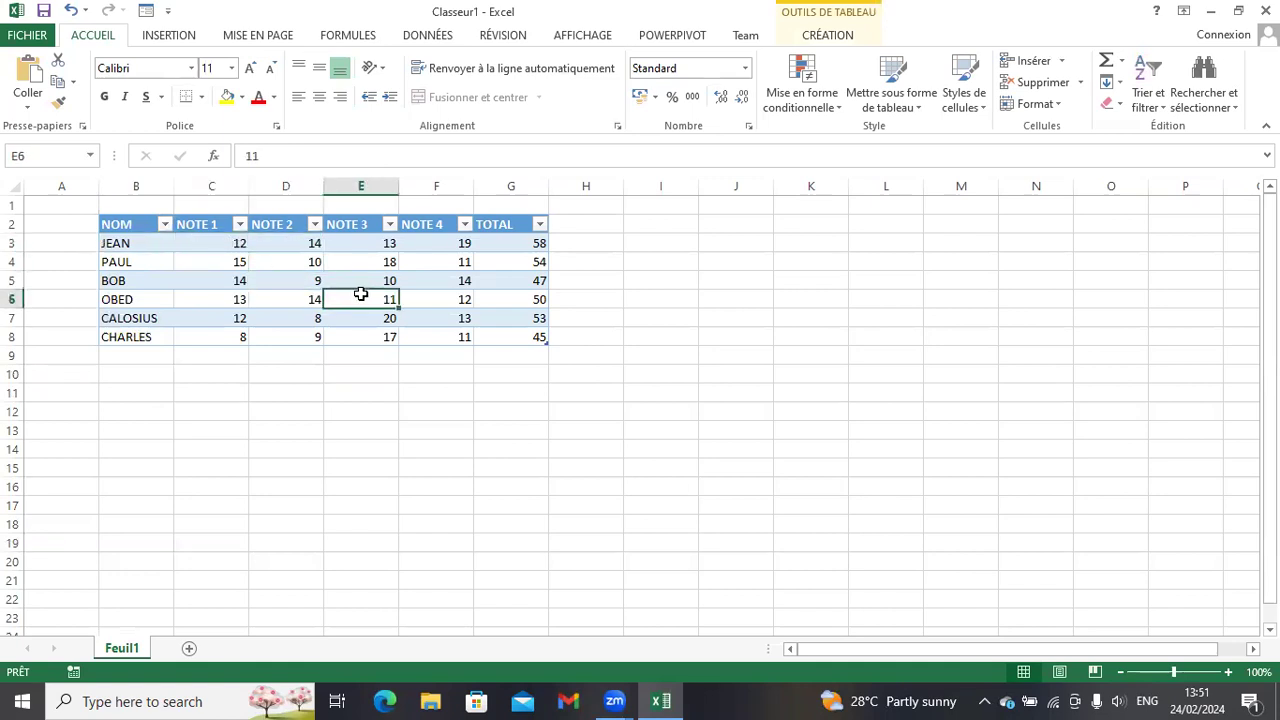
{"action": "left_click", "coordinate": [522, 280]}
{"action": "left_click", "coordinate": [338, 294]}
{"action": "left_click", "coordinate": [267, 243]}
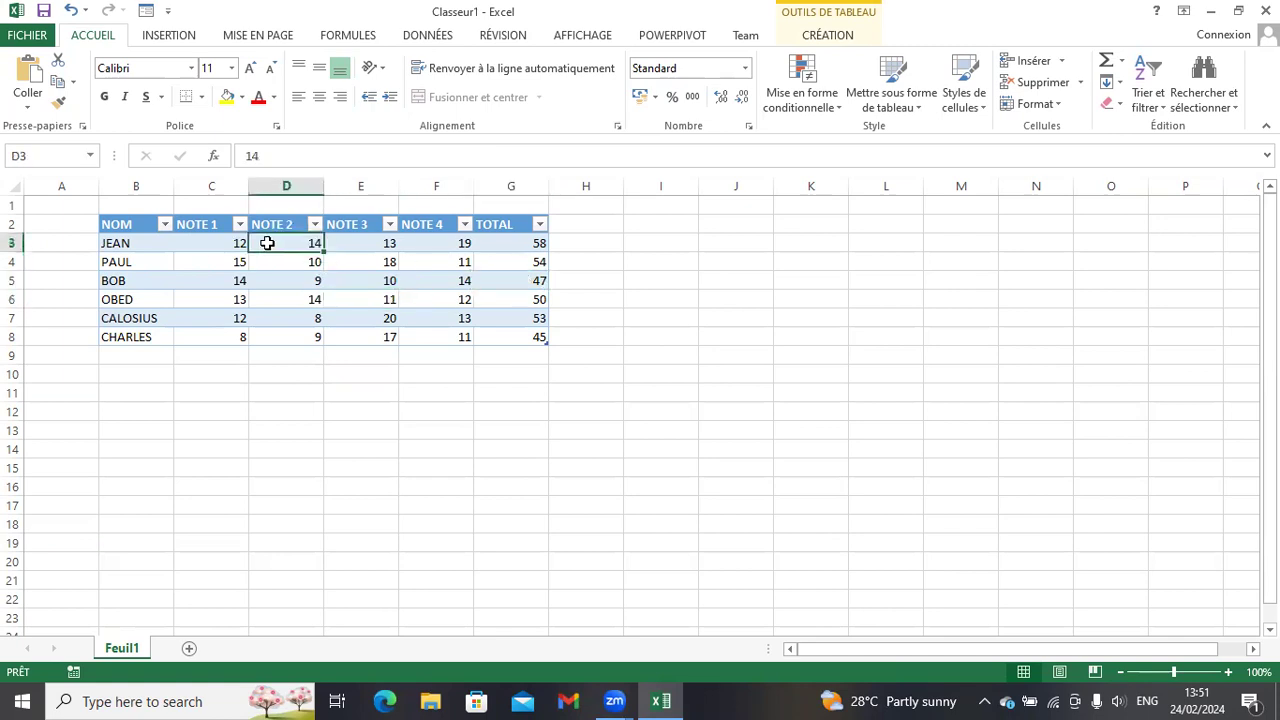
{"action": "left_click", "coordinate": [536, 243]}
{"action": "left_click", "coordinate": [430, 306]}
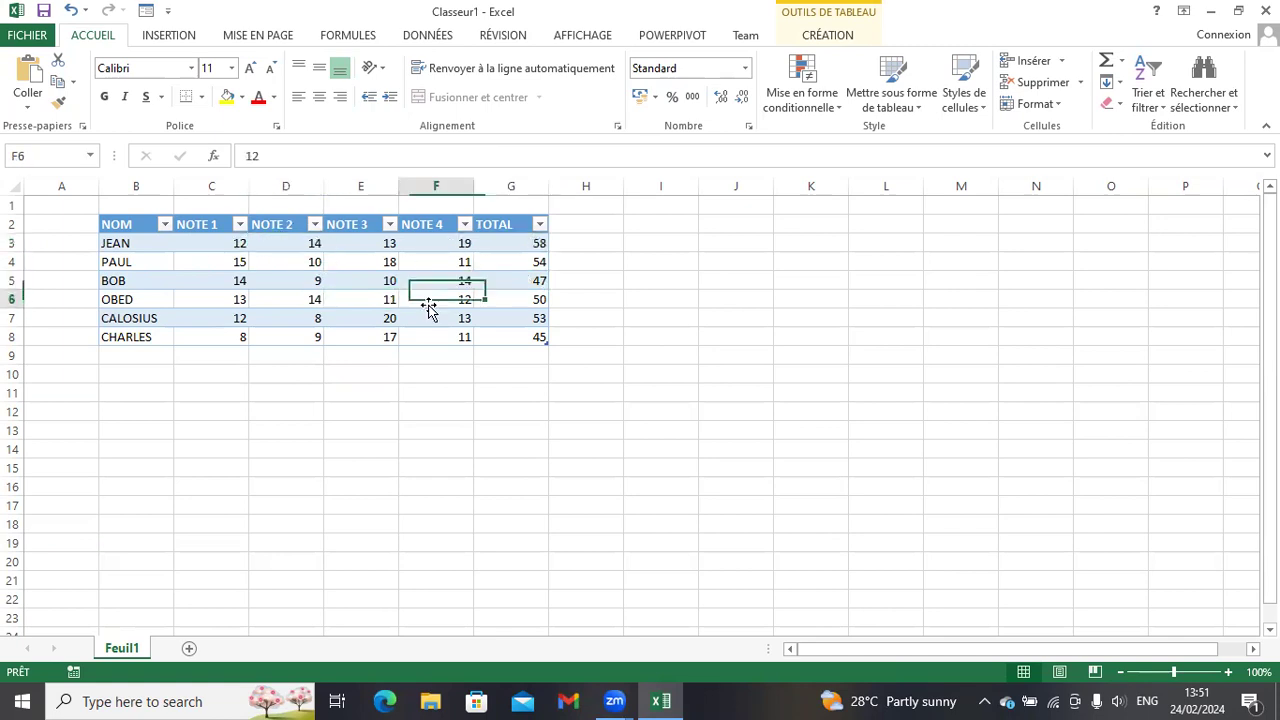
{"action": "left_click", "coordinate": [361, 374]}
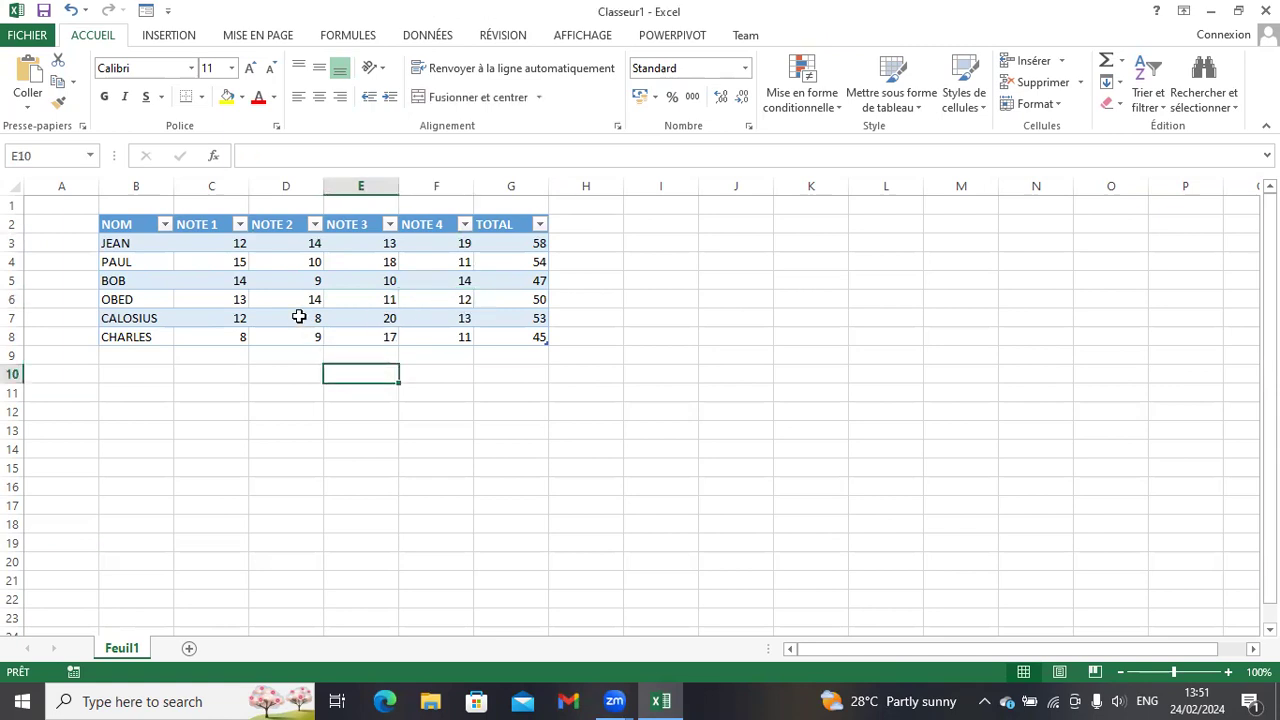
{"action": "left_click", "coordinate": [490, 357]}
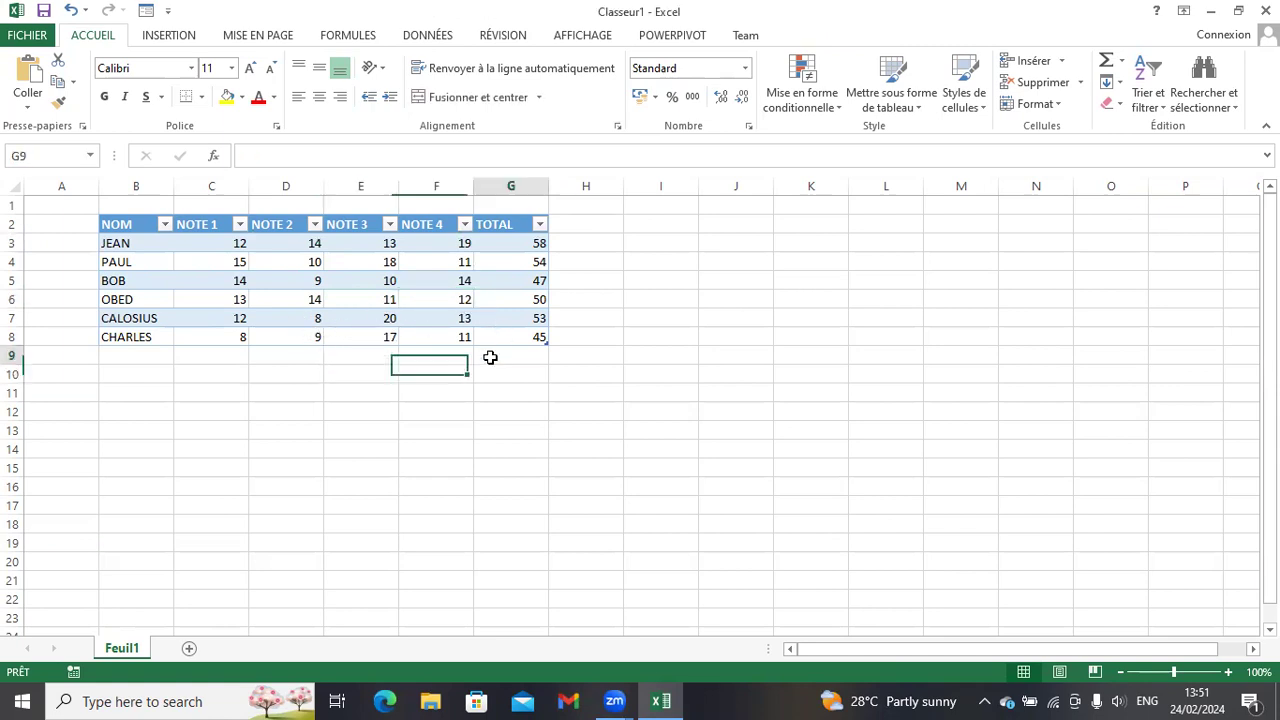
{"action": "left_click", "coordinate": [364, 356]}
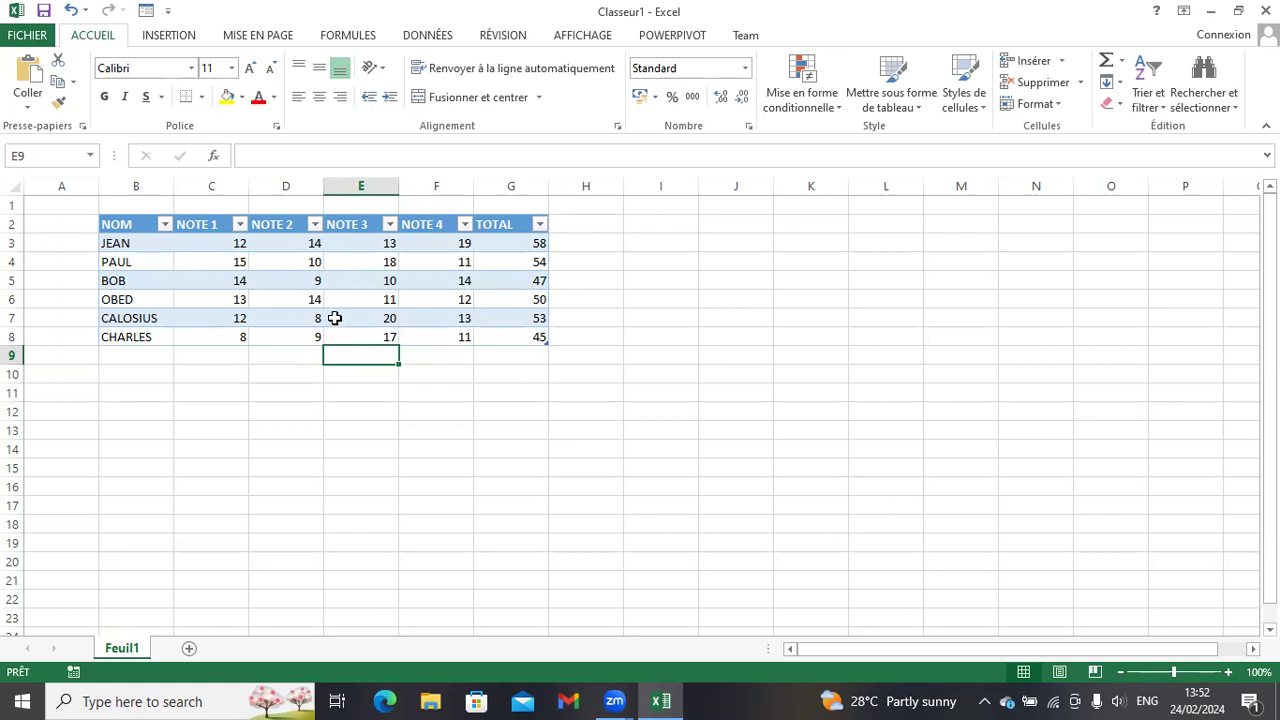
Build a non-adjacent selection of C3, C5, F5, E6, E9, D9, D10, F11, G6, G5, H3 and G3, and clear it
{"action": "left_click", "coordinate": [213, 243]}
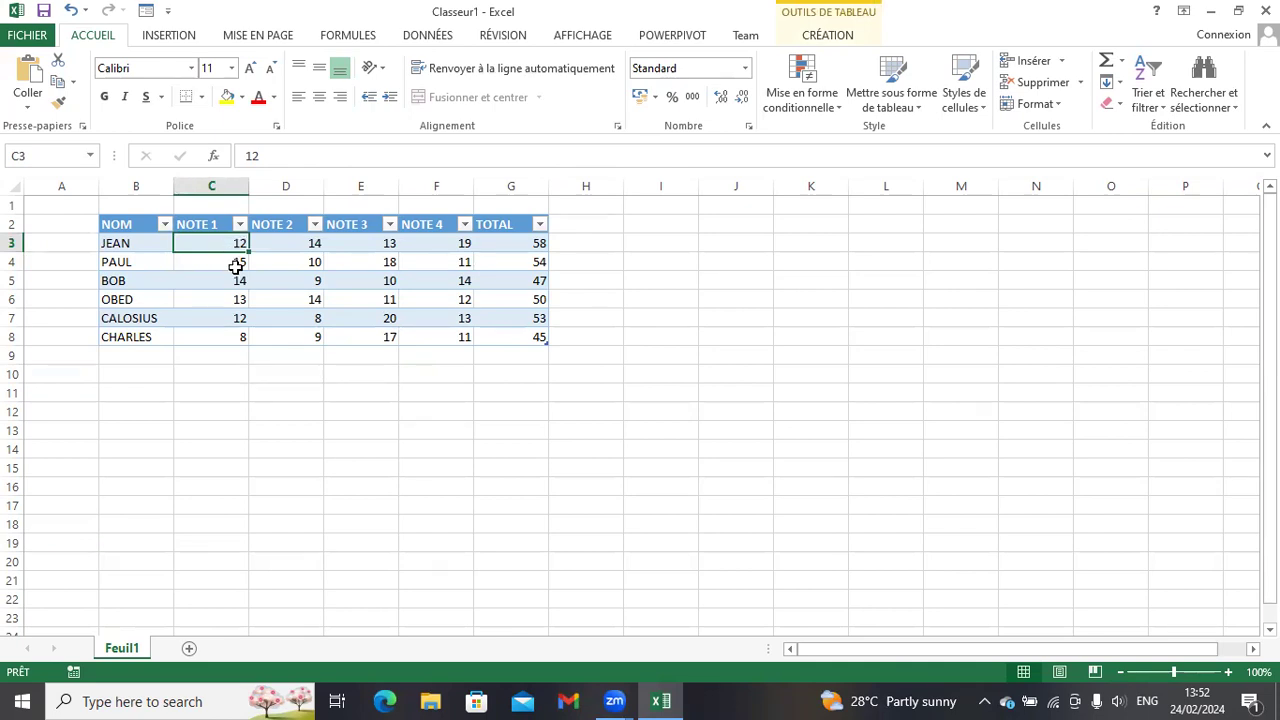
{"action": "left_click", "coordinate": [218, 280], "text": "ctrl"}
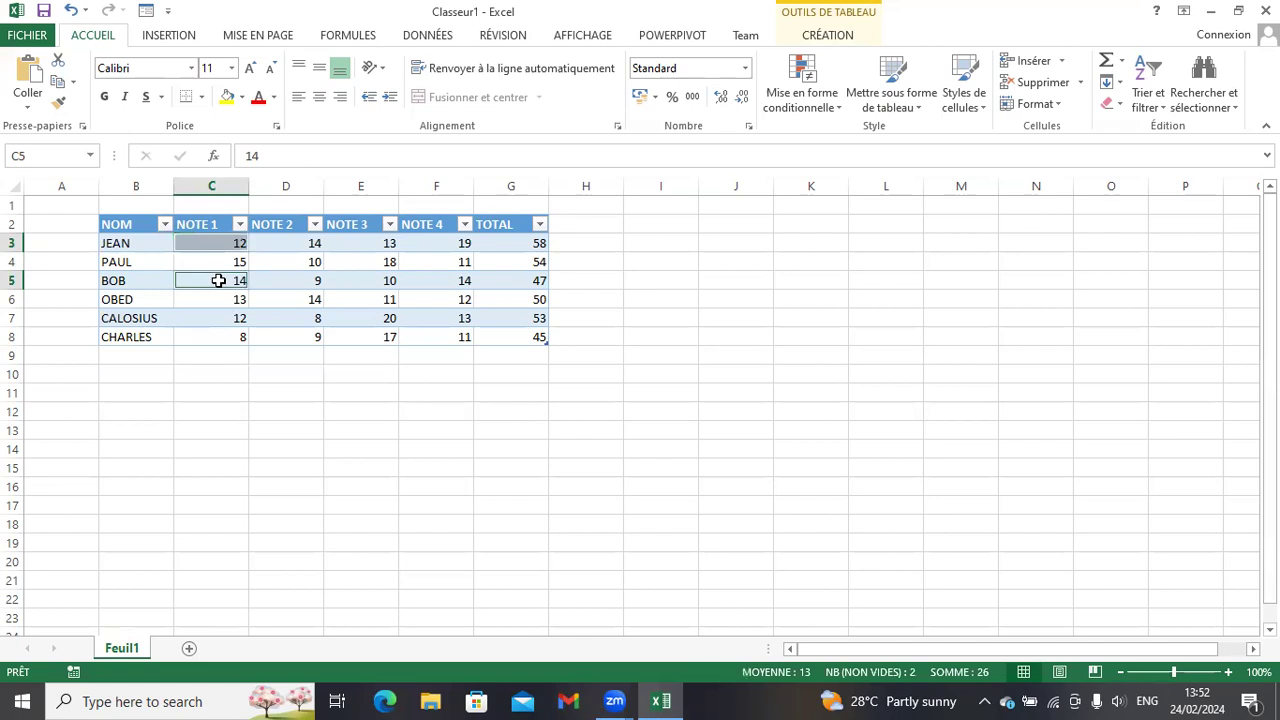
{"action": "left_click", "coordinate": [414, 279], "text": "ctrl"}
{"action": "left_click", "coordinate": [356, 303], "text": "ctrl"}
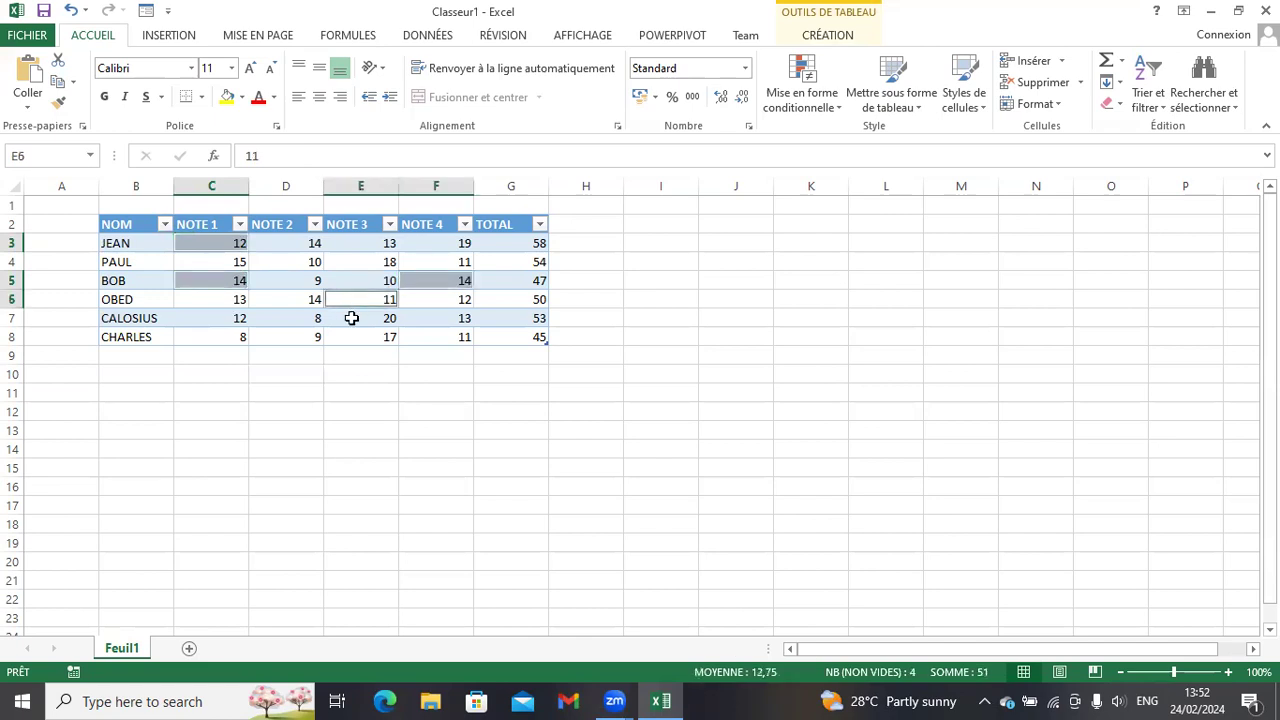
{"action": "left_click", "coordinate": [350, 355], "text": "ctrl"}
{"action": "left_click", "coordinate": [264, 358], "text": "ctrl"}
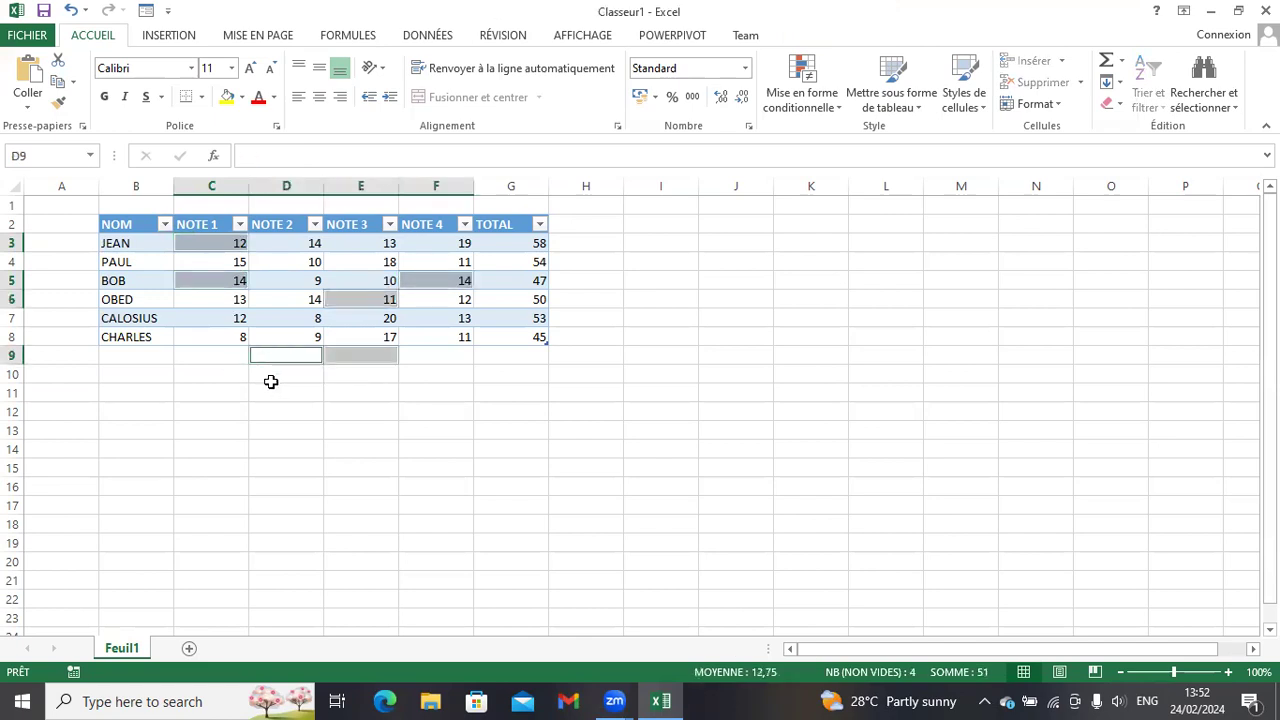
{"action": "left_click", "coordinate": [271, 376], "text": "ctrl"}
{"action": "left_click", "coordinate": [415, 391], "text": "ctrl"}
{"action": "left_click", "coordinate": [508, 300], "text": "ctrl"}
{"action": "left_click", "coordinate": [512, 282], "text": "ctrl"}
{"action": "left_click_drag", "start_coordinate": [582, 248], "coordinate": [503, 243]}
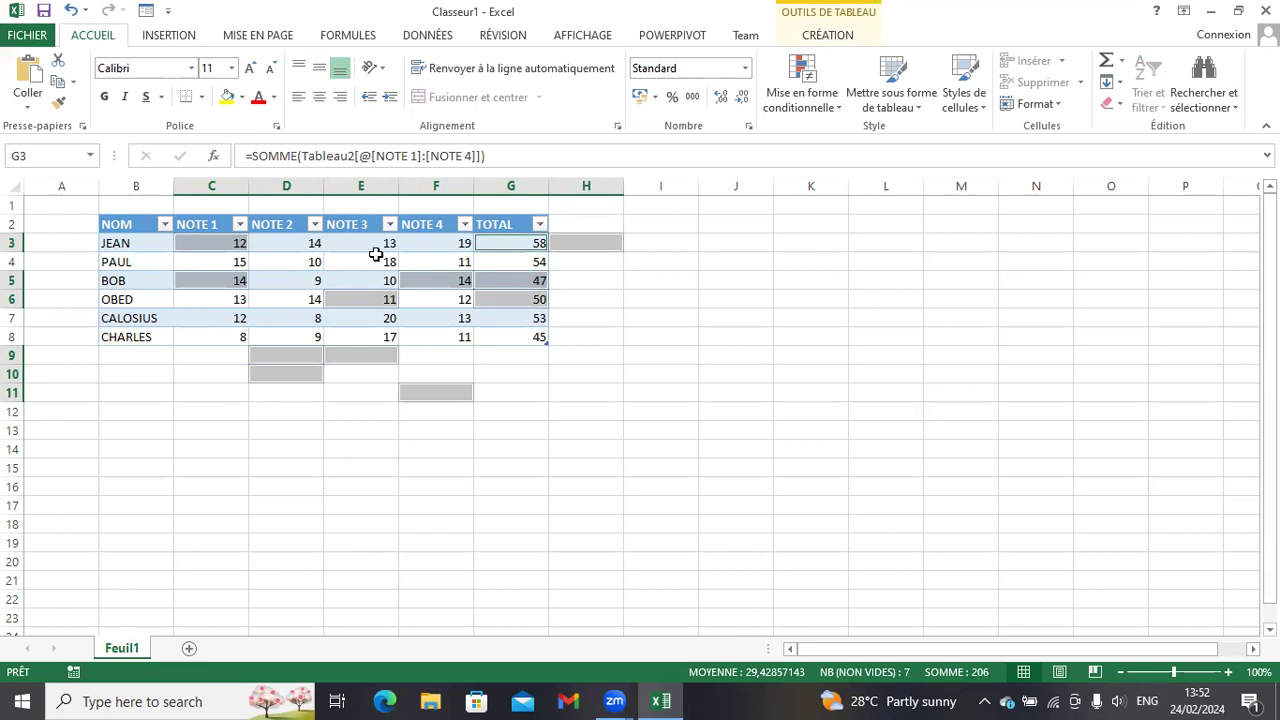
{"action": "left_click", "coordinate": [437, 438]}
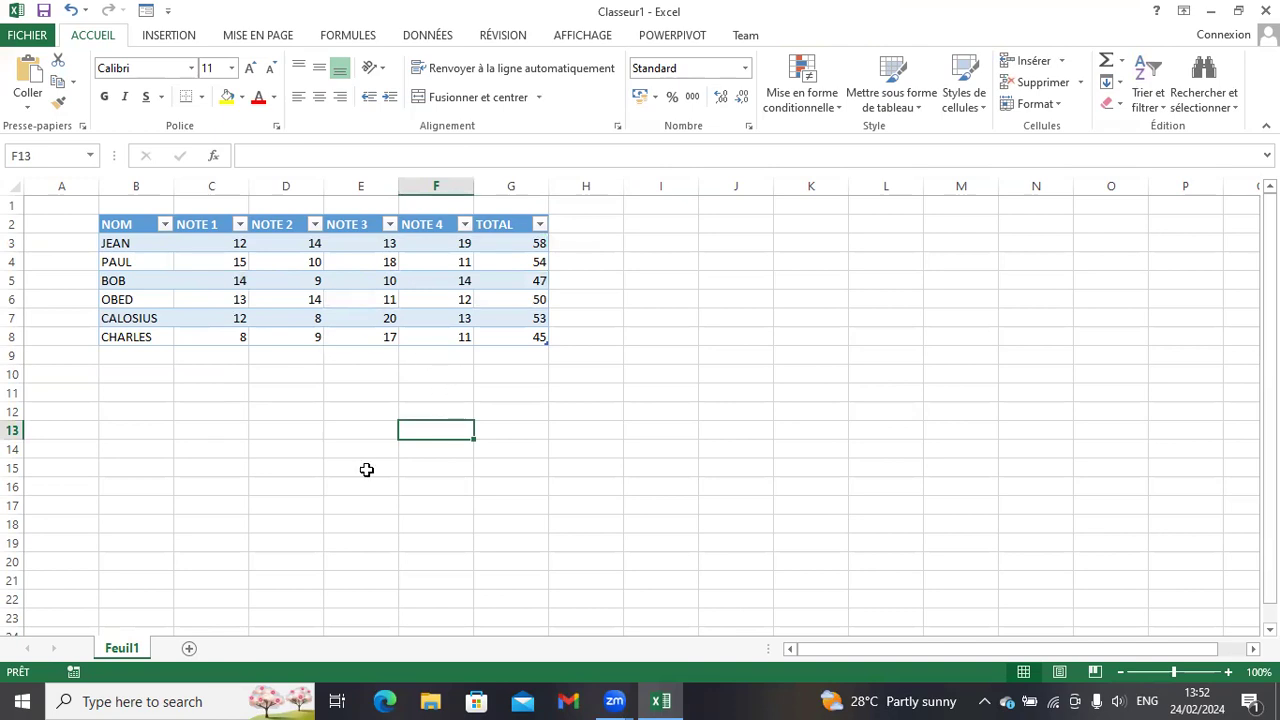
{"action": "left_click", "coordinate": [227, 391]}
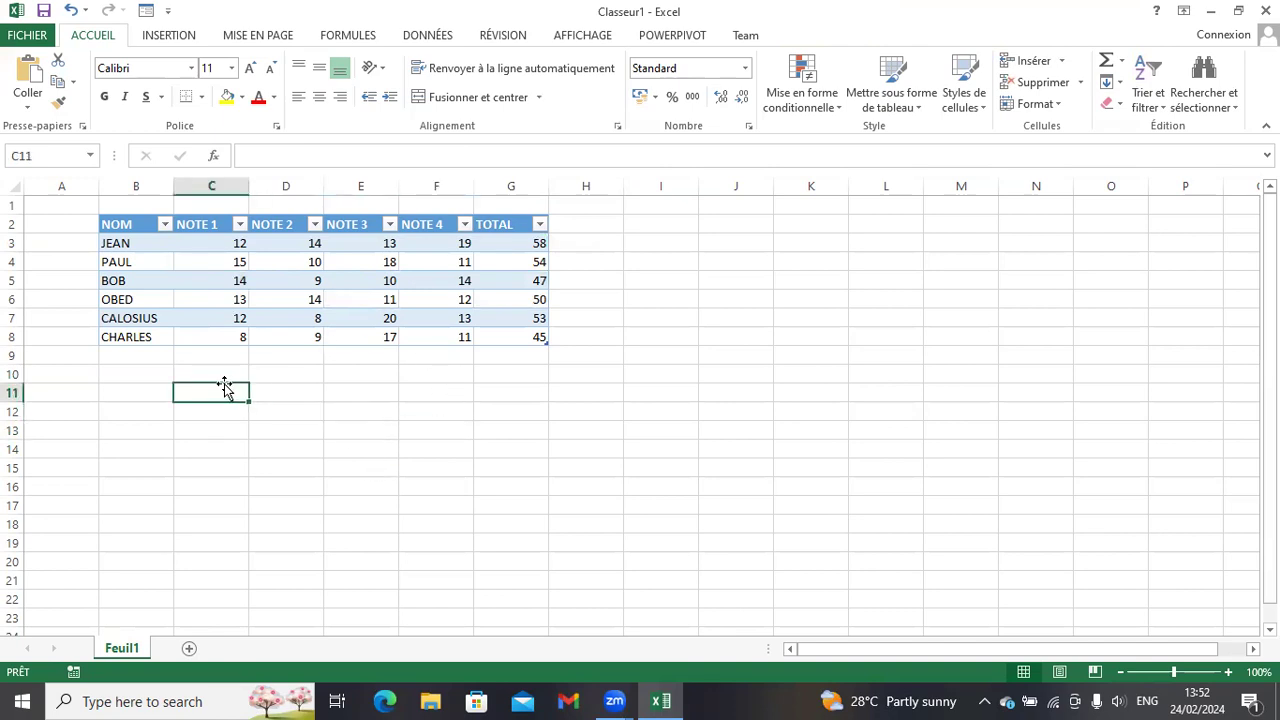
Select entire rows 4, 5 and 3 one after another, and clear the selection on cell B12
{"action": "left_click", "coordinate": [14, 261]}
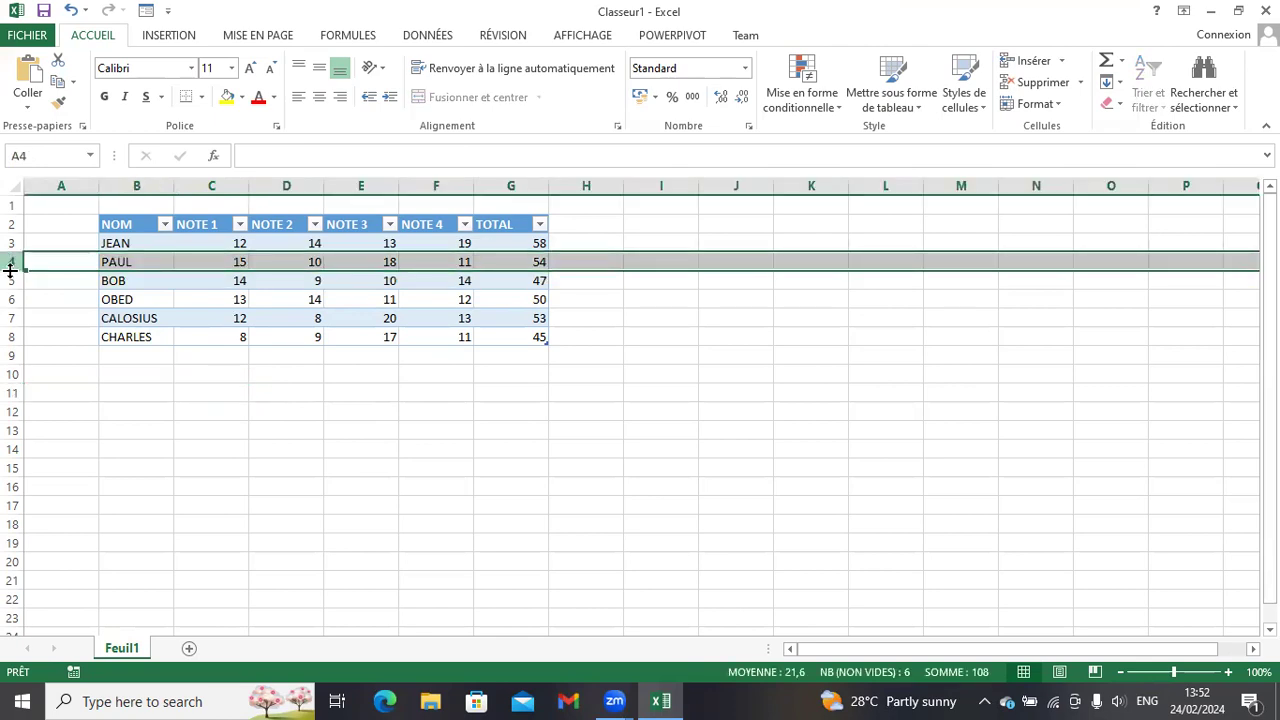
{"action": "left_click", "coordinate": [12, 280]}
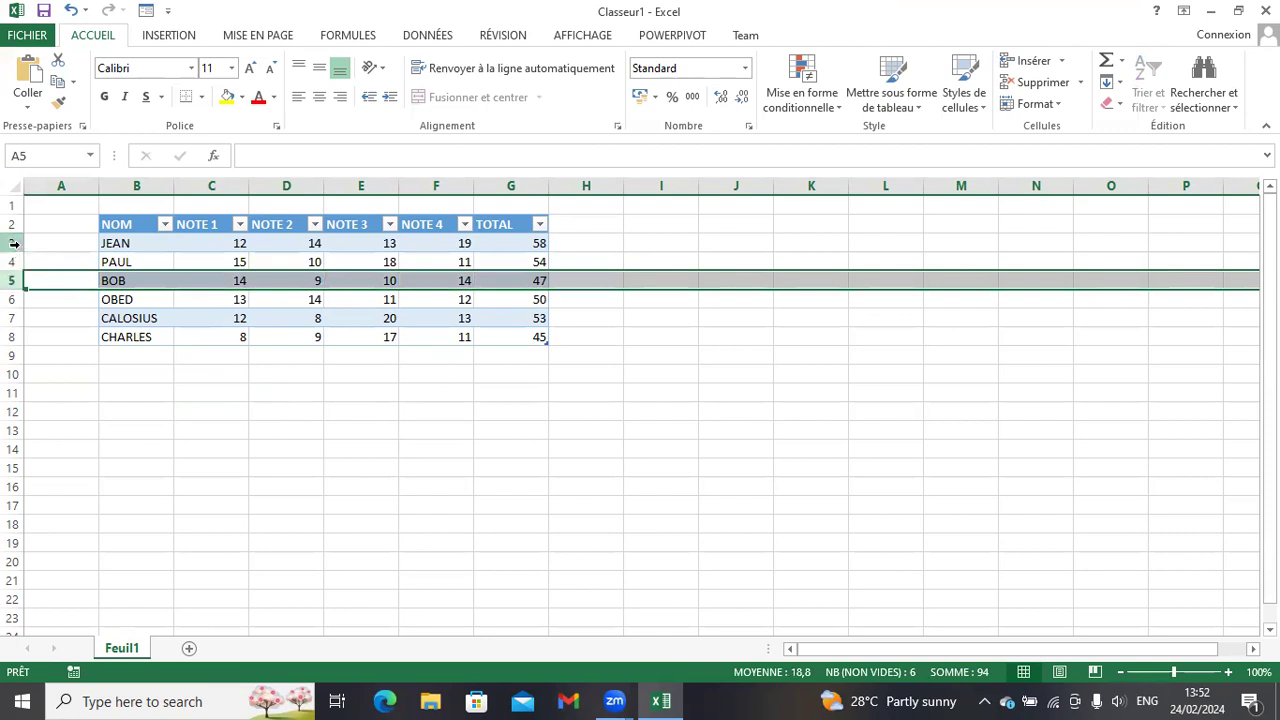
{"action": "left_click", "coordinate": [14, 243]}
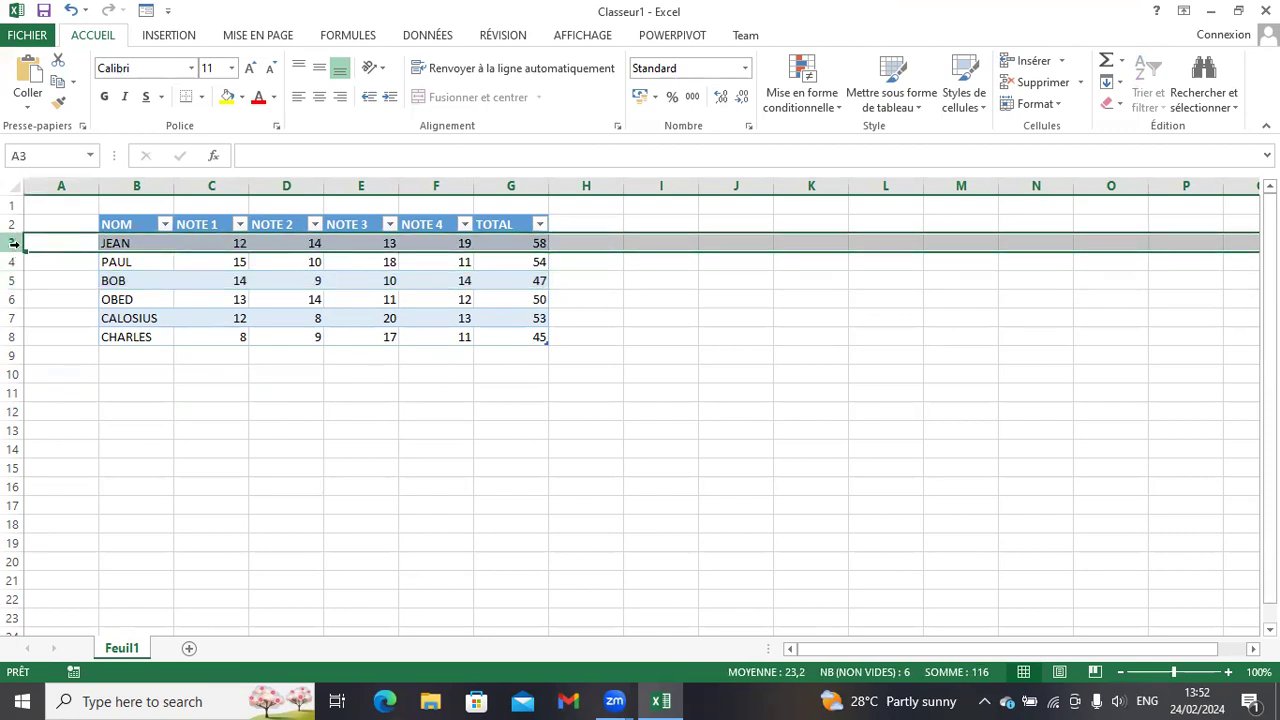
{"action": "left_click", "coordinate": [155, 413]}
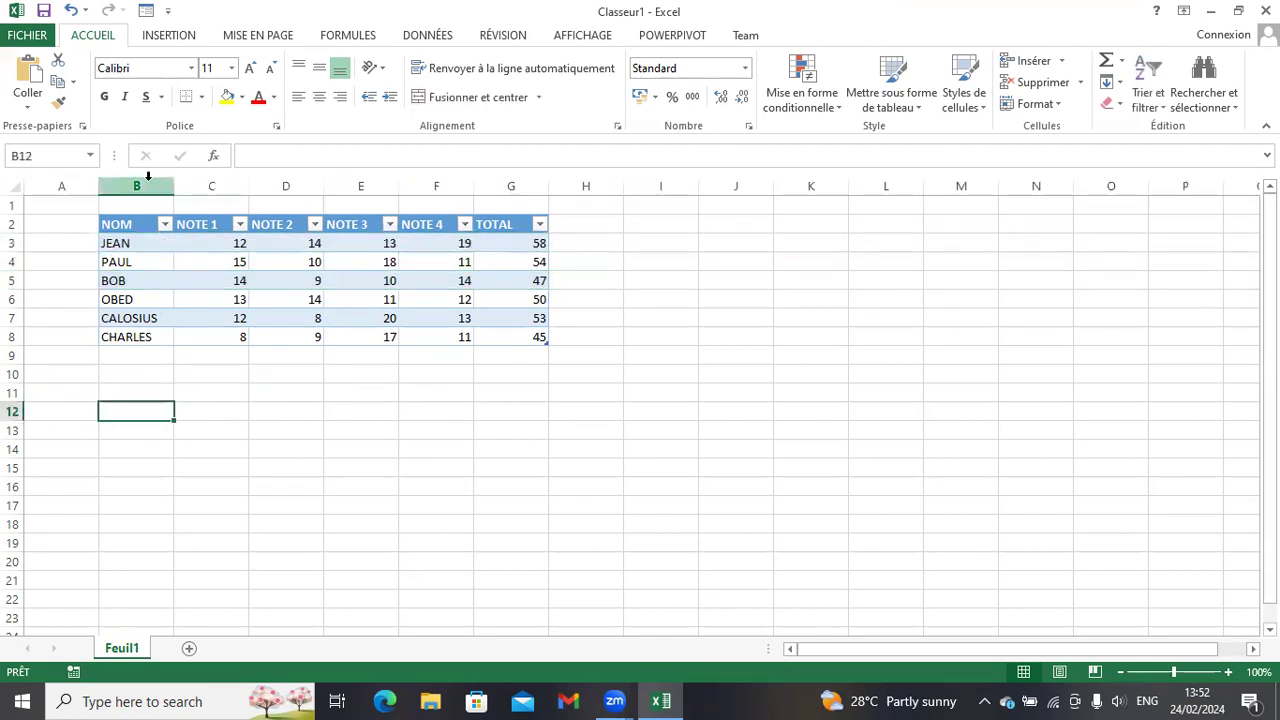
Select entire columns B, C, D and E one after another, and clear the selection on cell D10
{"action": "left_click", "coordinate": [142, 186]}
{"action": "left_click", "coordinate": [203, 186]}
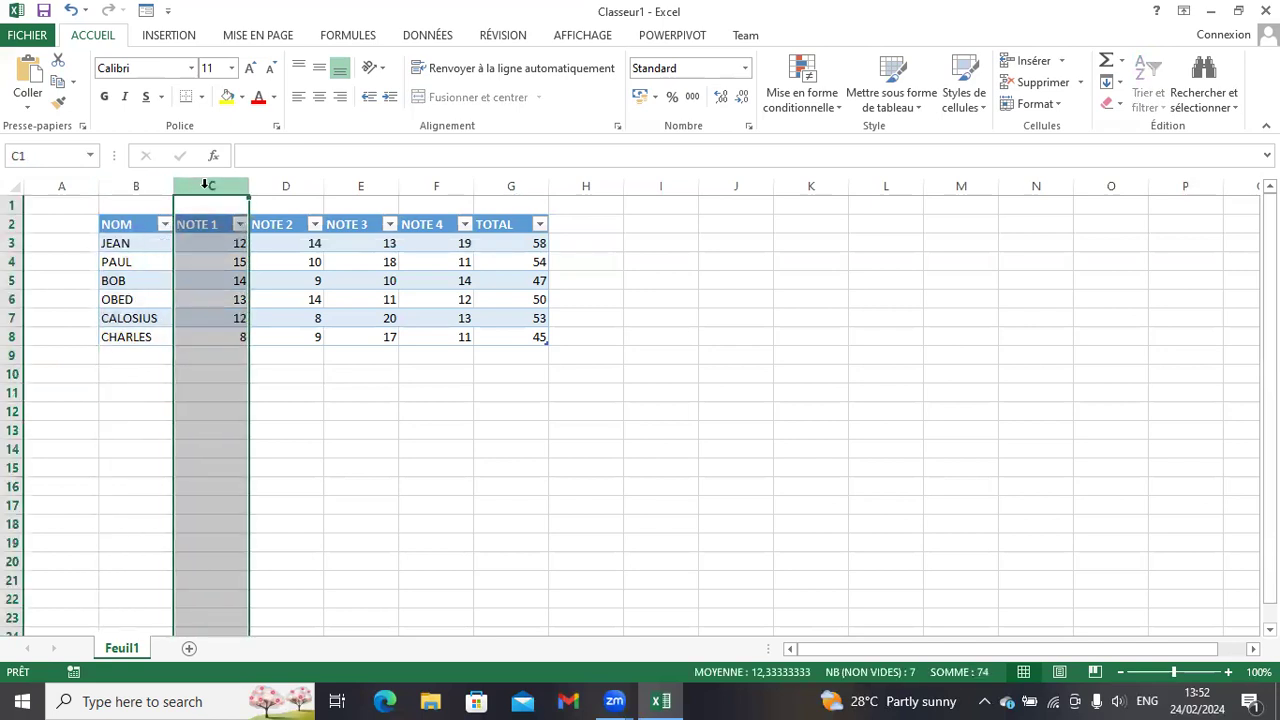
{"action": "left_click", "coordinate": [266, 186]}
{"action": "left_click", "coordinate": [348, 186]}
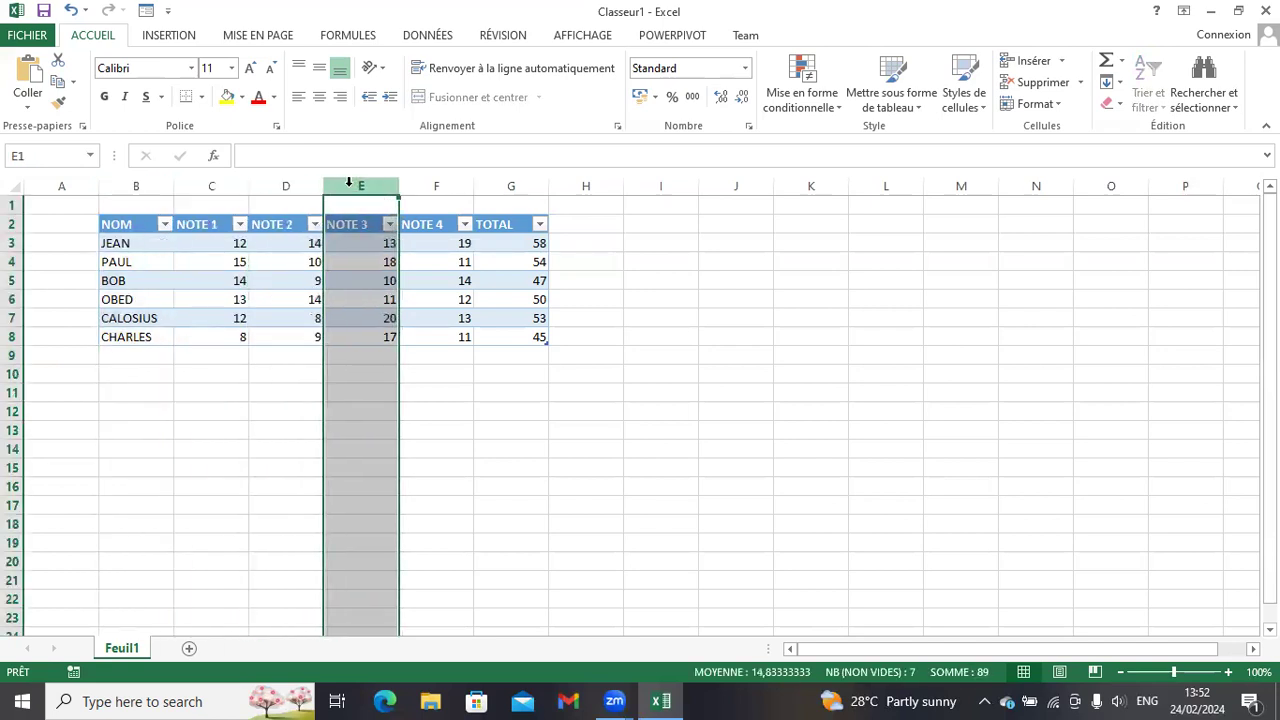
{"action": "left_click", "coordinate": [252, 372]}
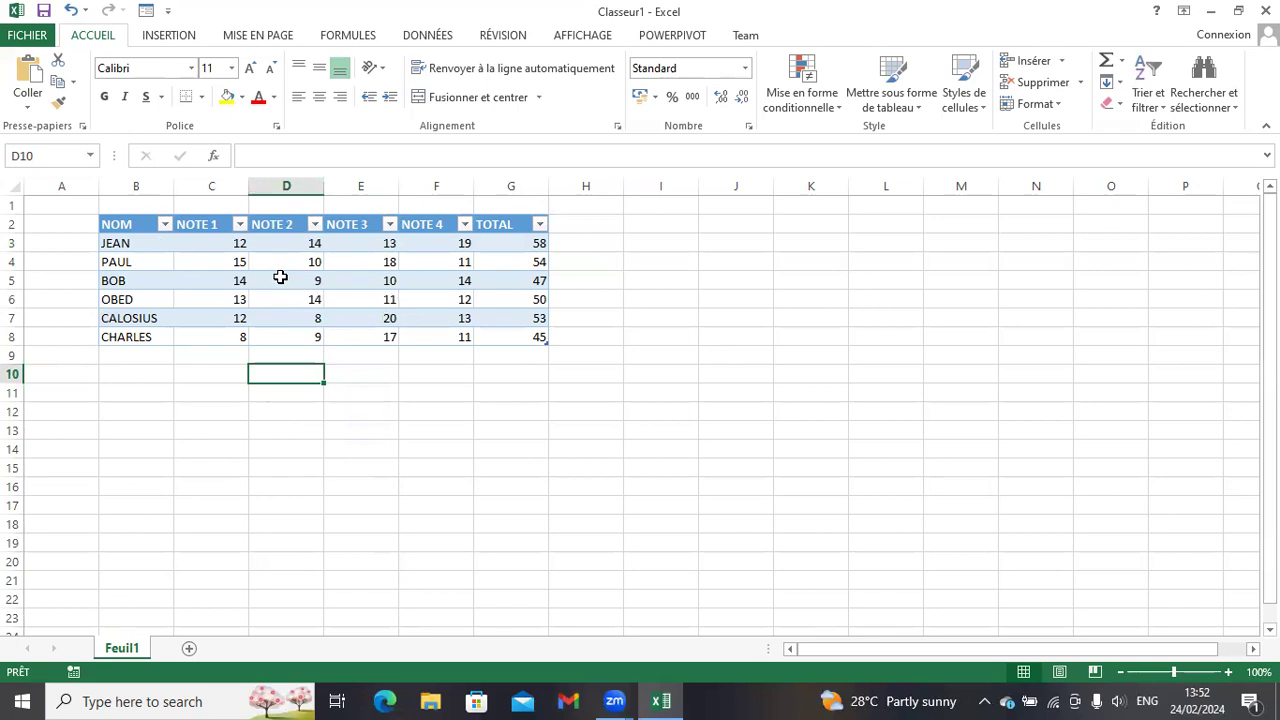
Build a non-adjacent selection of entire columns B, D, F, H and I, and clear it on cell C12
{"action": "left_click", "coordinate": [137, 185]}
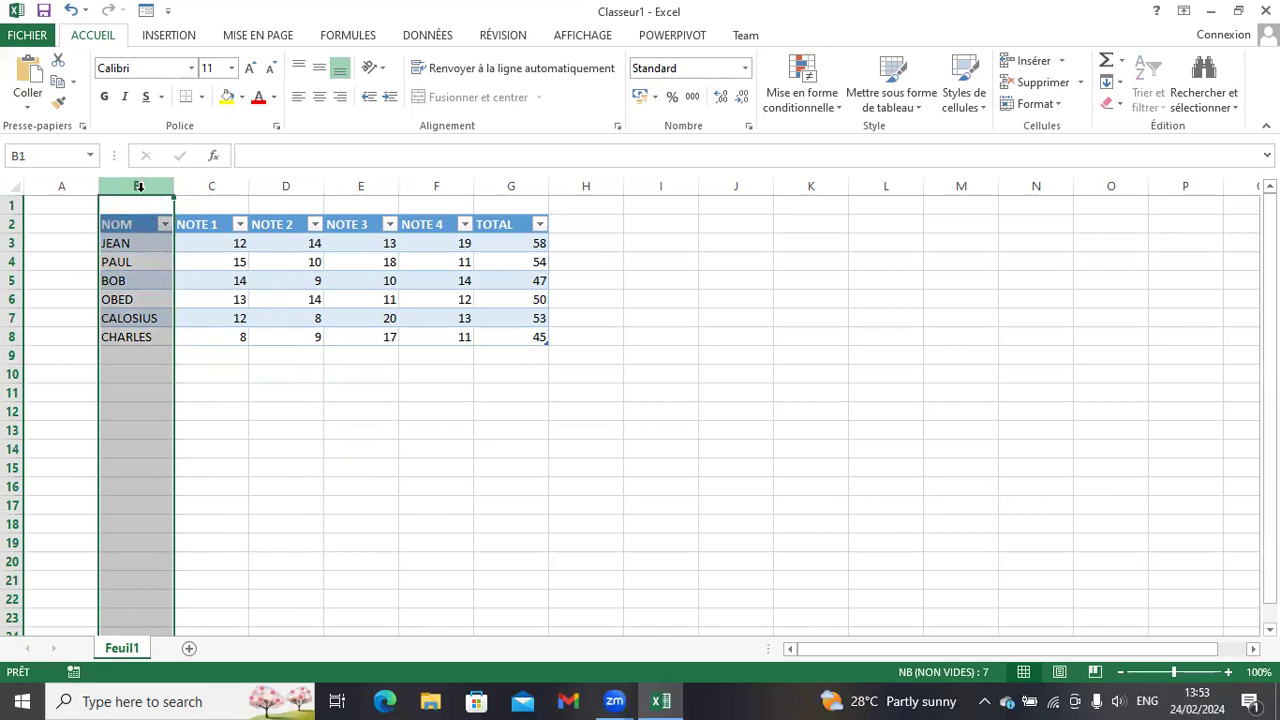
{"action": "left_click", "coordinate": [279, 185], "text": "ctrl"}
{"action": "left_click", "coordinate": [432, 187], "text": "ctrl"}
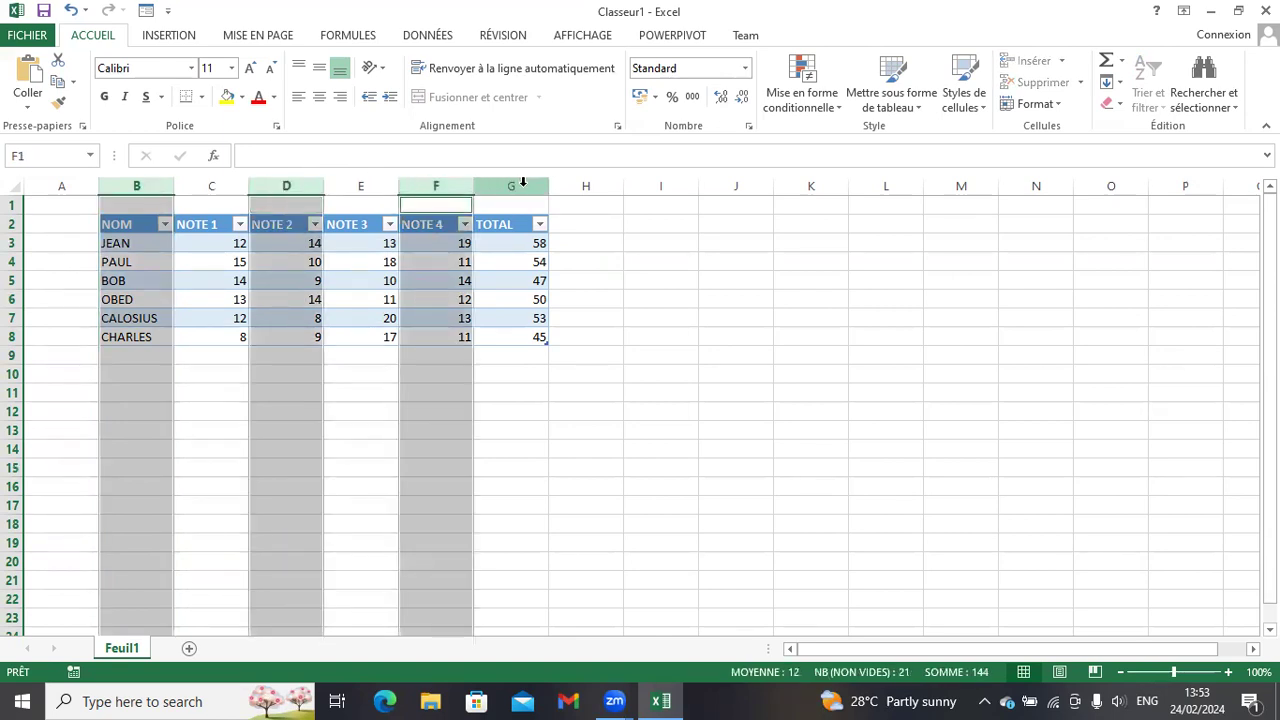
{"action": "left_click", "coordinate": [578, 186], "text": "ctrl"}
{"action": "left_click", "coordinate": [664, 186], "text": "ctrl"}
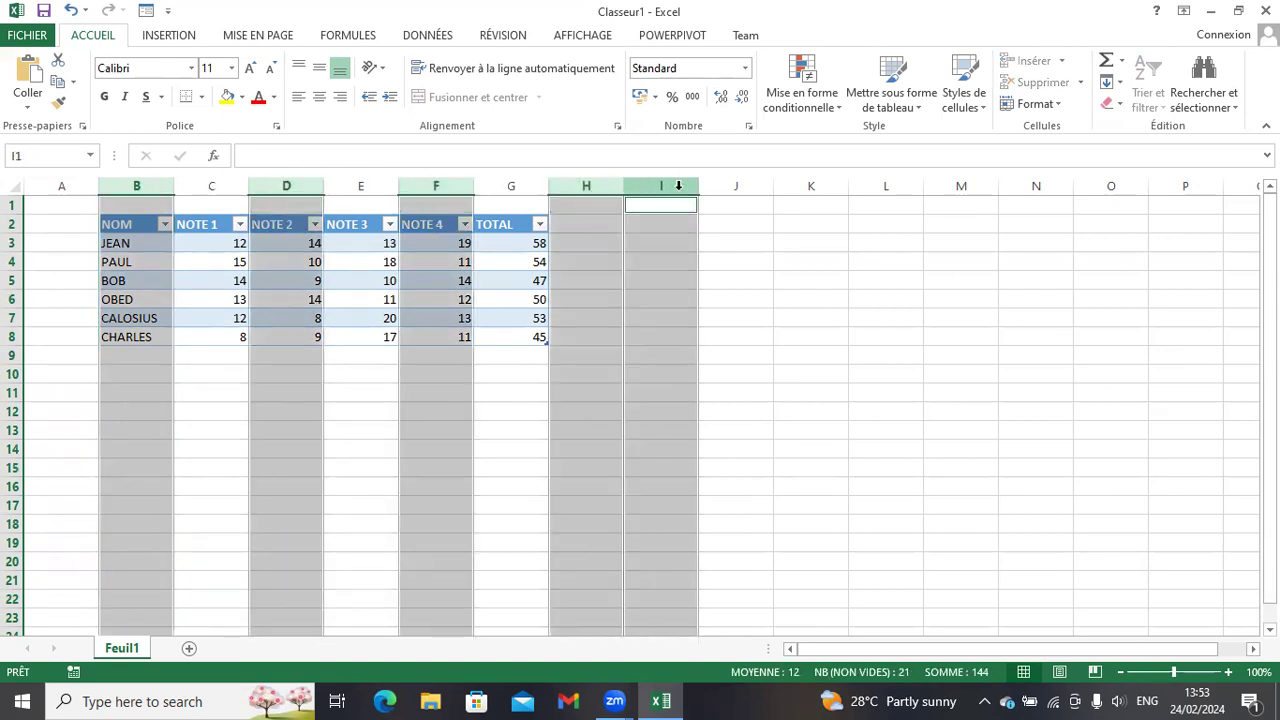
{"action": "left_click", "coordinate": [218, 405]}
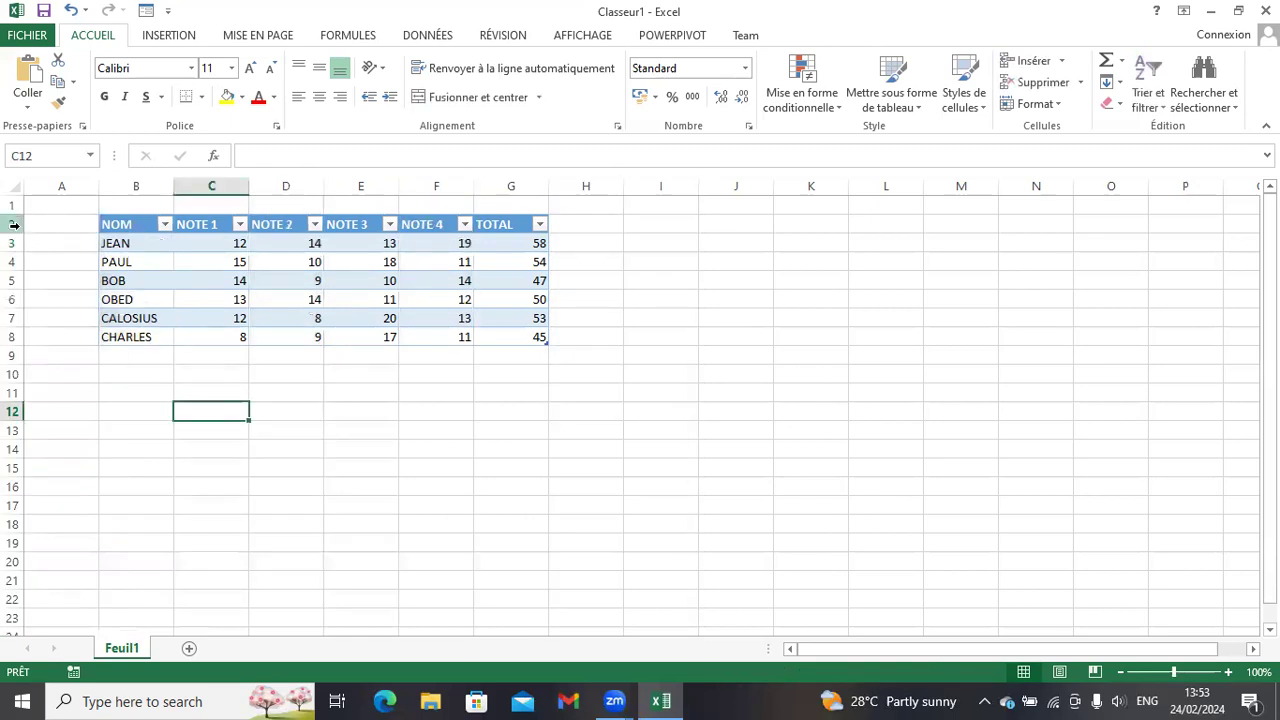
Select the non-adjacent entire rows 2, 4 and 6 together, and clear the selection on cell B10
{"action": "left_click", "coordinate": [13, 224], "text": "ctrl"}
{"action": "left_click", "coordinate": [13, 262], "text": "ctrl"}
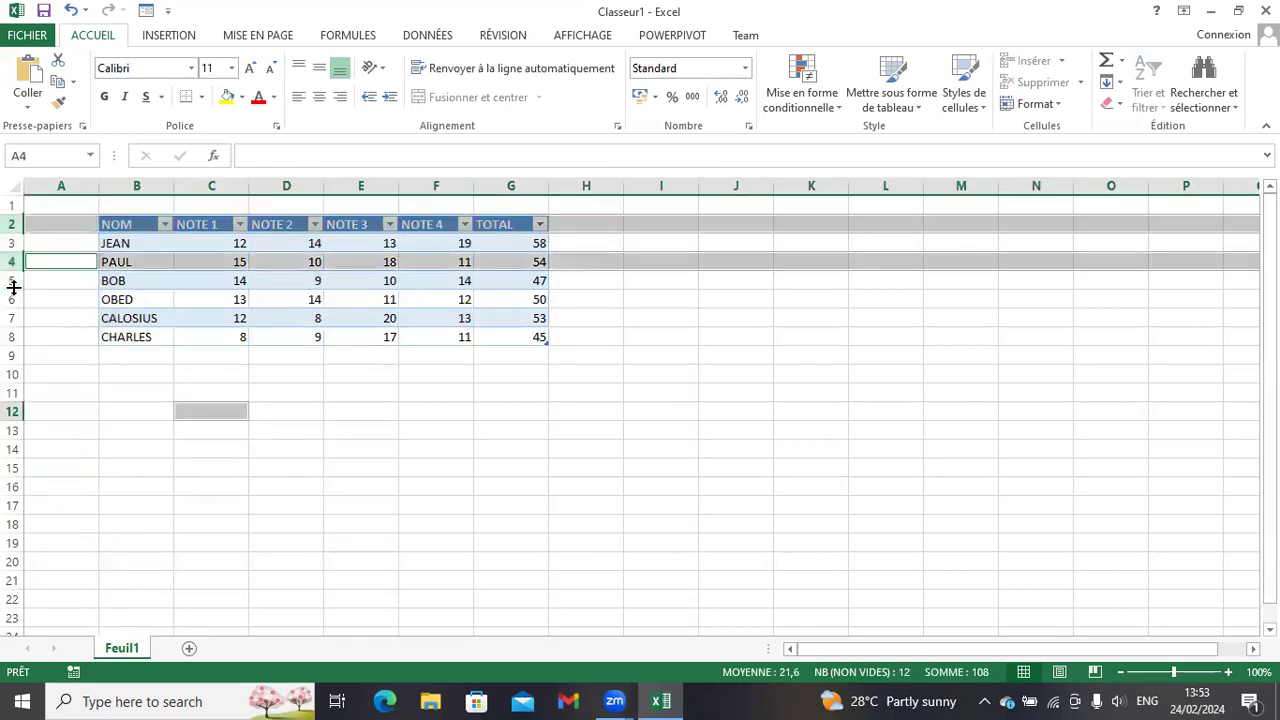
{"action": "left_click", "coordinate": [13, 297], "text": "ctrl"}
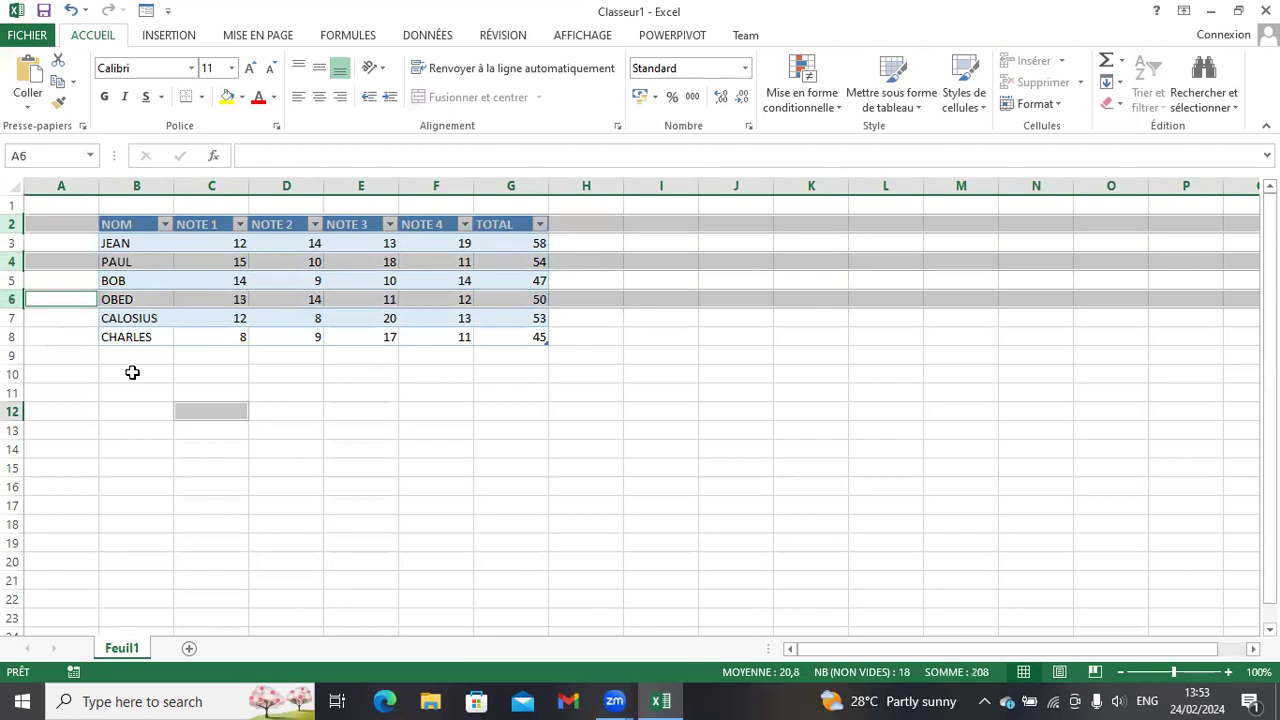
{"action": "left_click", "coordinate": [132, 372]}
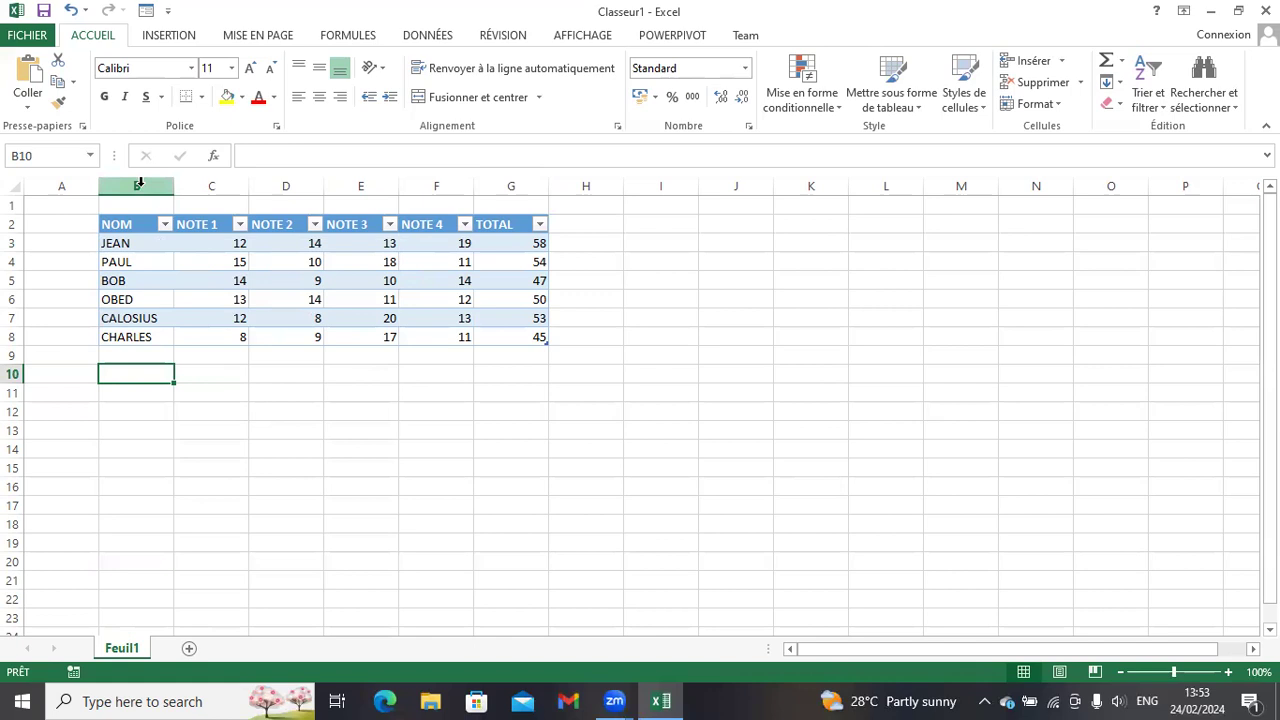
Select the adjacent entire columns B through H as one block, and clear the selection on cell D11
{"action": "left_click_drag", "start_coordinate": [140, 186], "coordinate": [566, 206]}
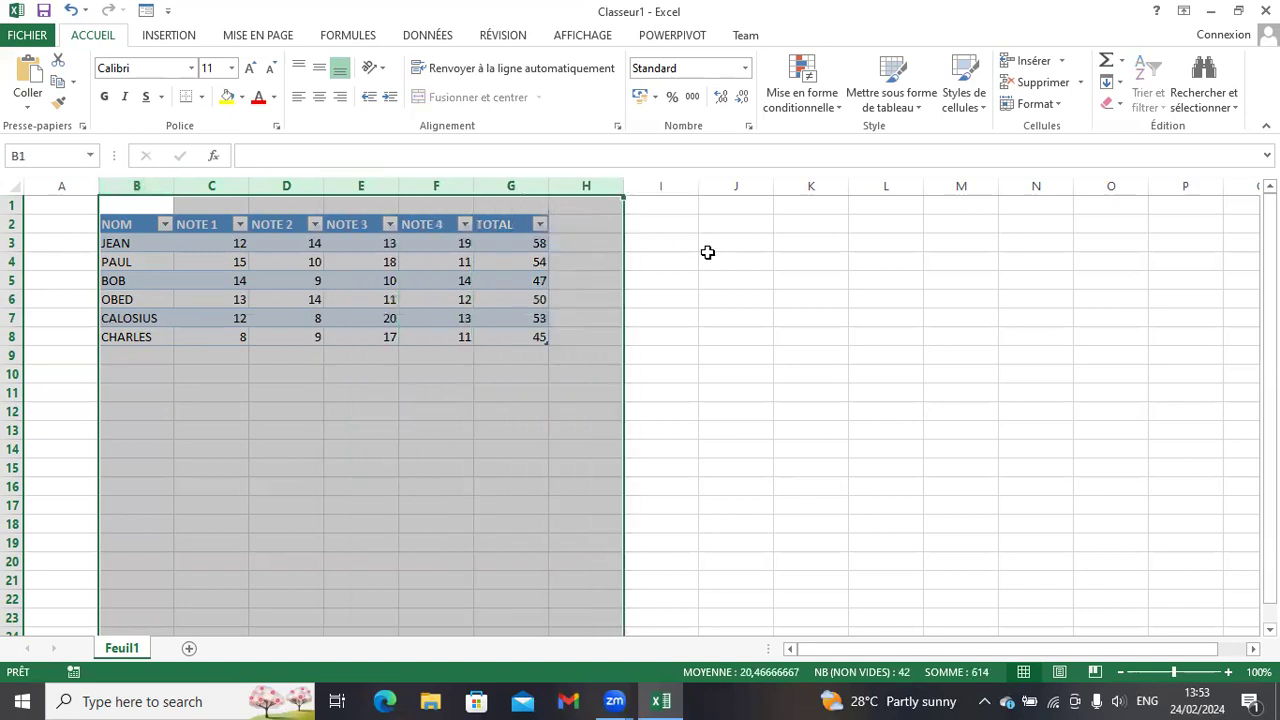
{"action": "left_click", "coordinate": [706, 258]}
{"action": "left_click", "coordinate": [252, 387]}
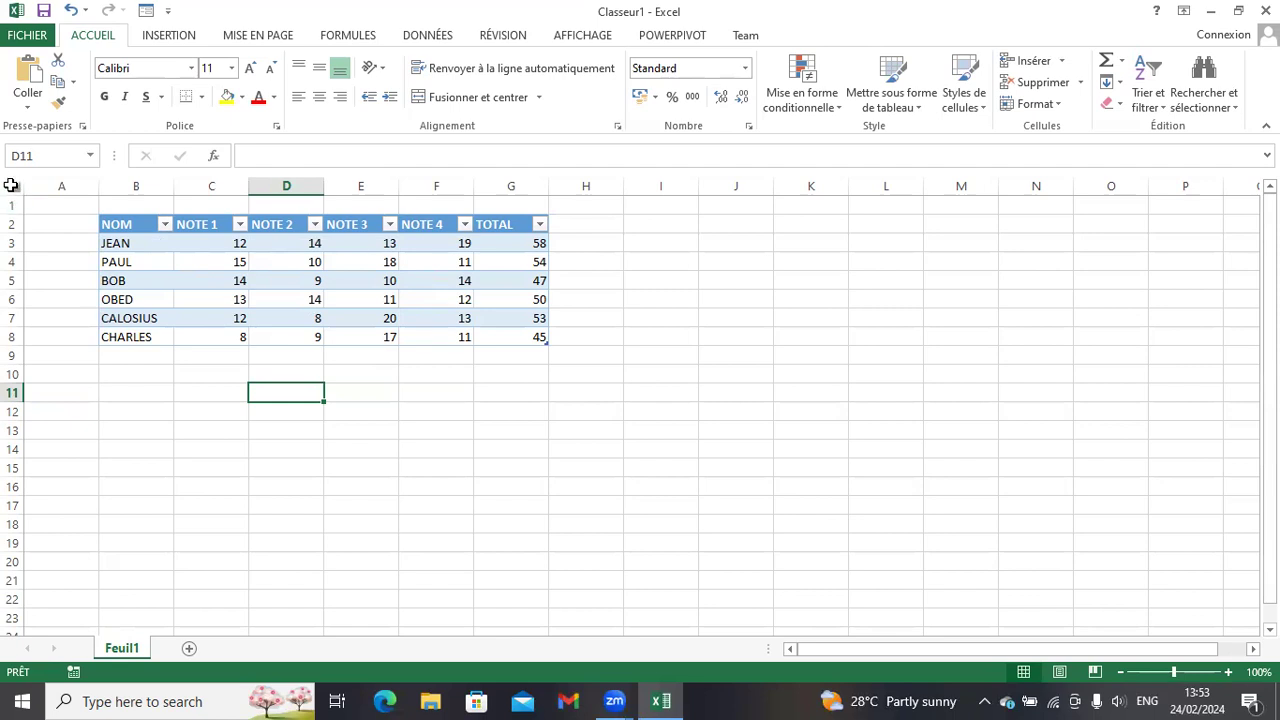
Select all cells of the worksheet at once, and clear the selection on cell D12
{"action": "left_click", "coordinate": [11, 185]}
{"action": "scroll", "coordinate": [540, 360], "scroll_direction": "down", "scroll_amount": 4}
{"action": "scroll", "coordinate": [537, 371], "scroll_direction": "up", "scroll_amount": 4}
{"action": "left_click", "coordinate": [480, 412]}
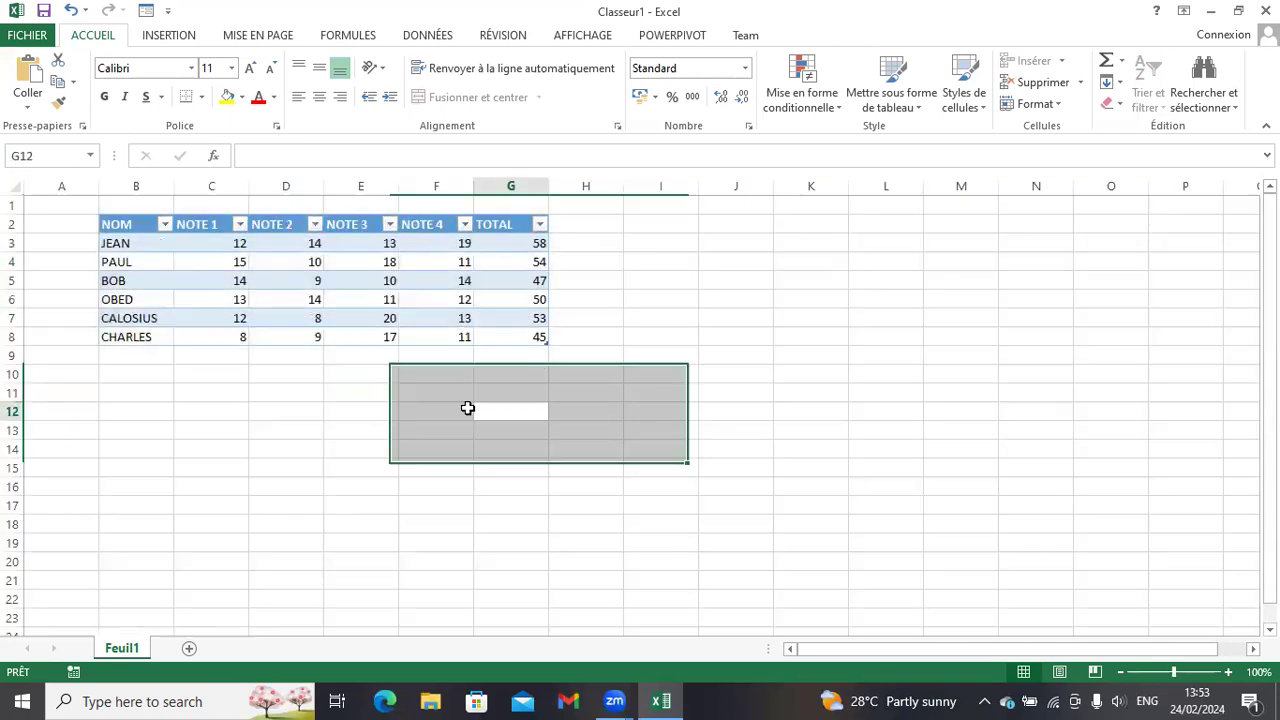
{"action": "left_click", "coordinate": [10, 187]}
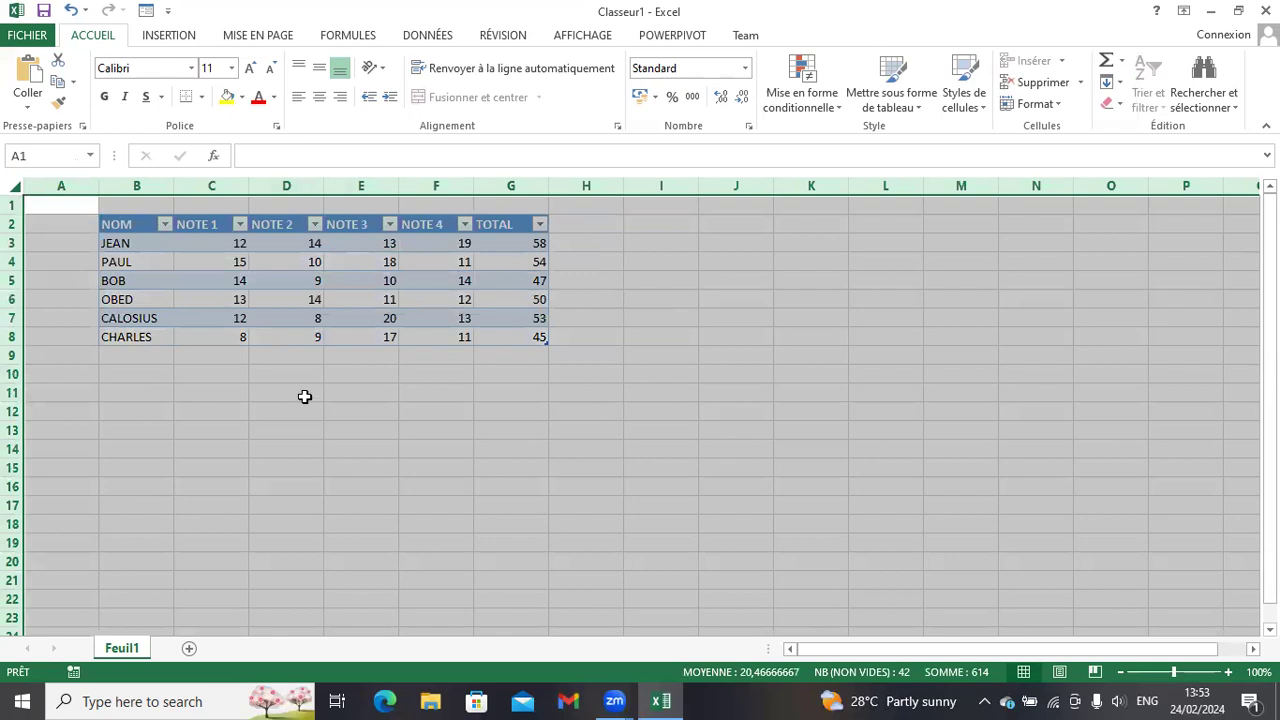
{"action": "left_click", "coordinate": [300, 414]}
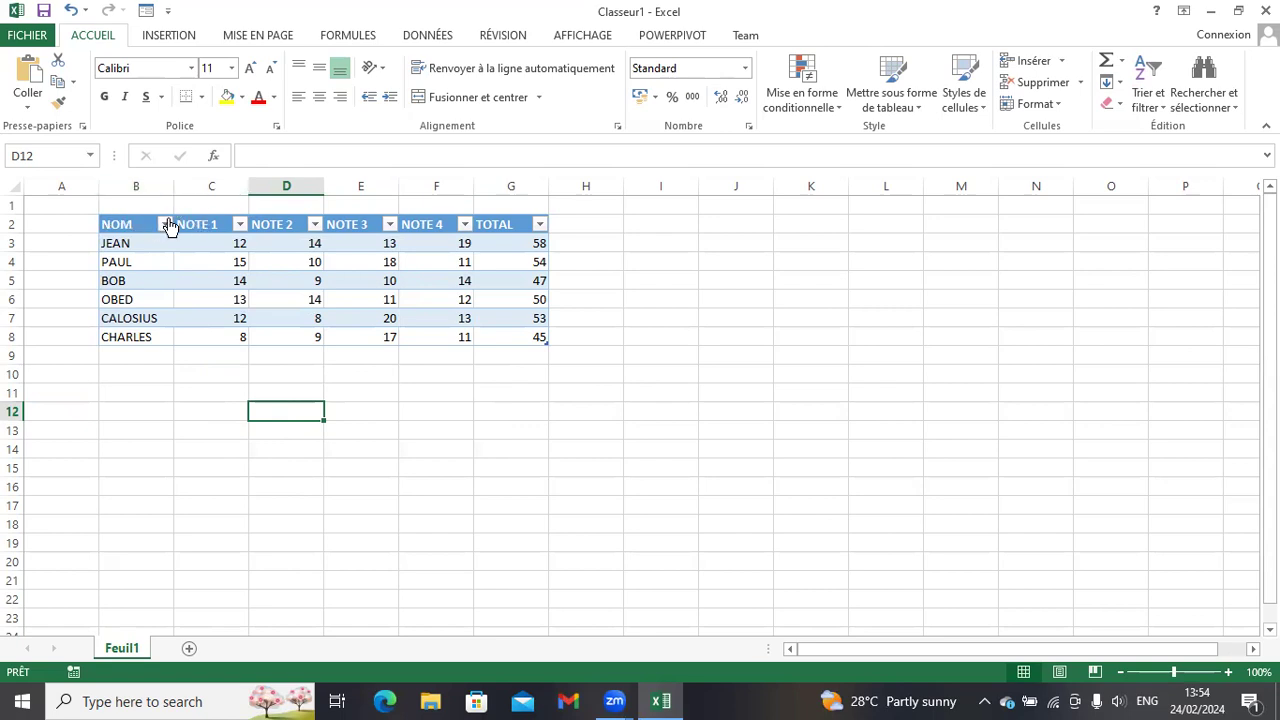
Insert a new column C in front of the NOTE 1 column of the grades table
{"action": "left_click", "coordinate": [218, 186]}
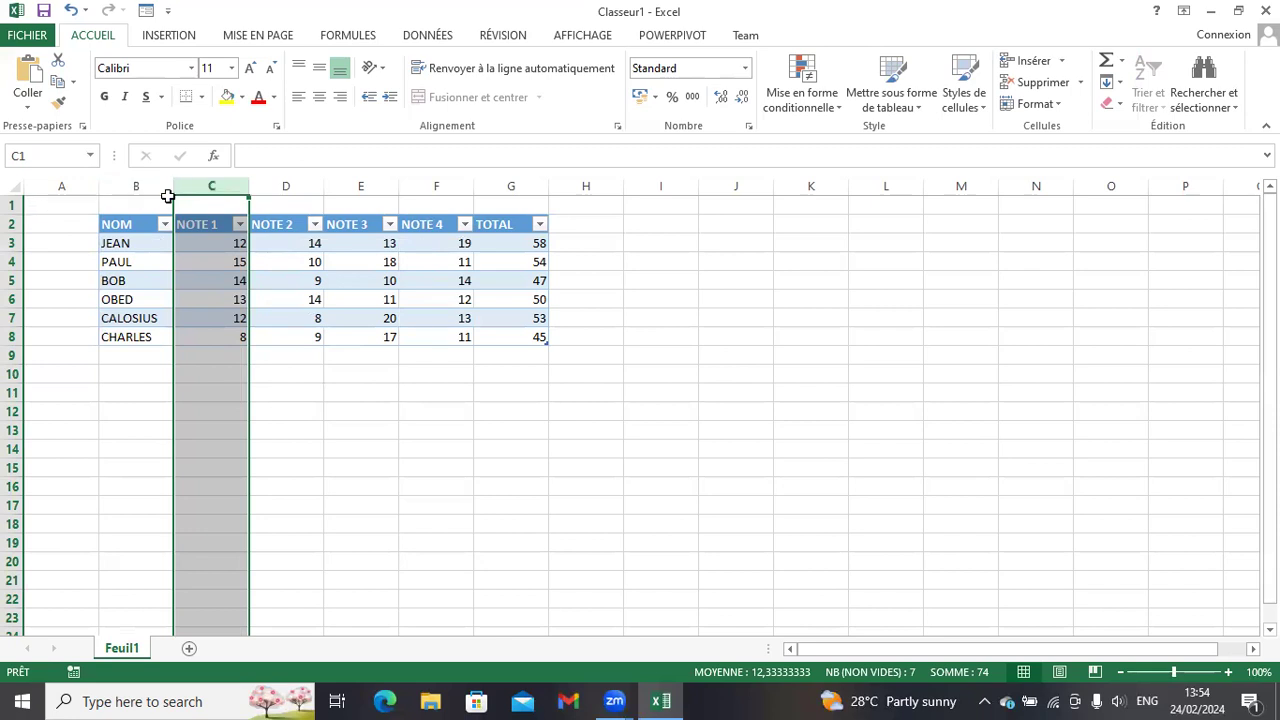
{"action": "right_click", "coordinate": [198, 182]}
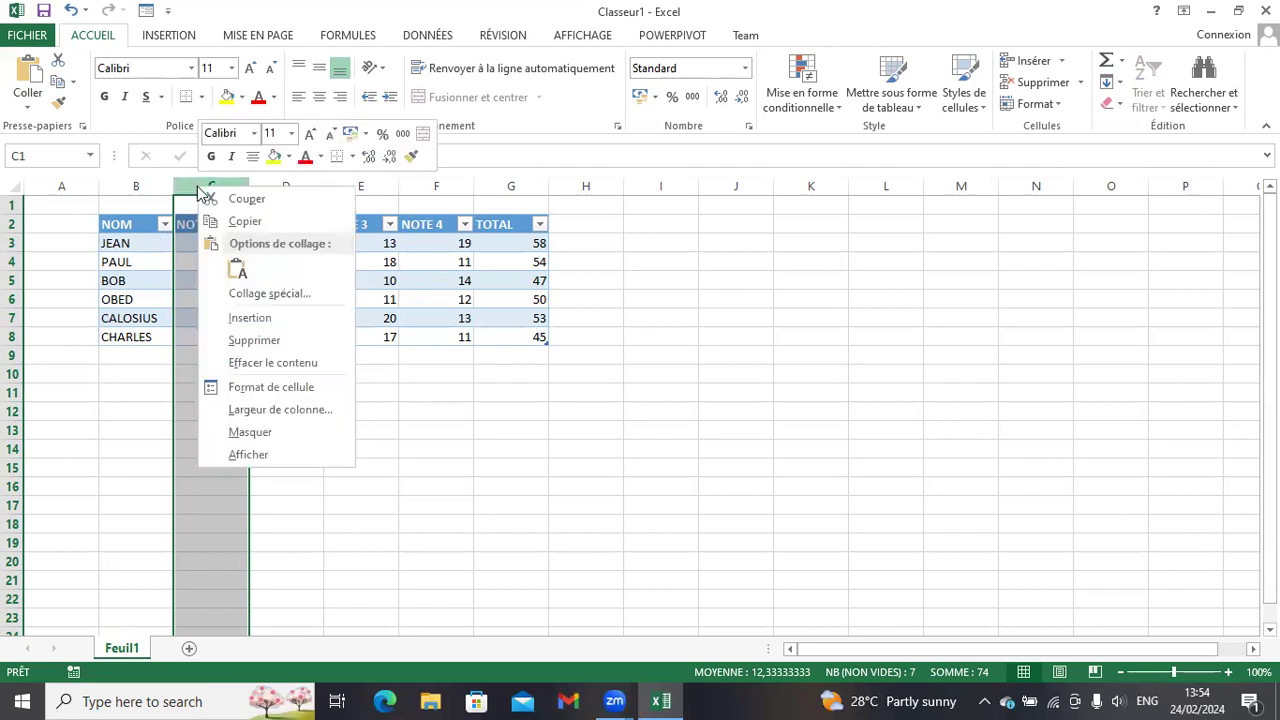
{"action": "left_click", "coordinate": [249, 318]}
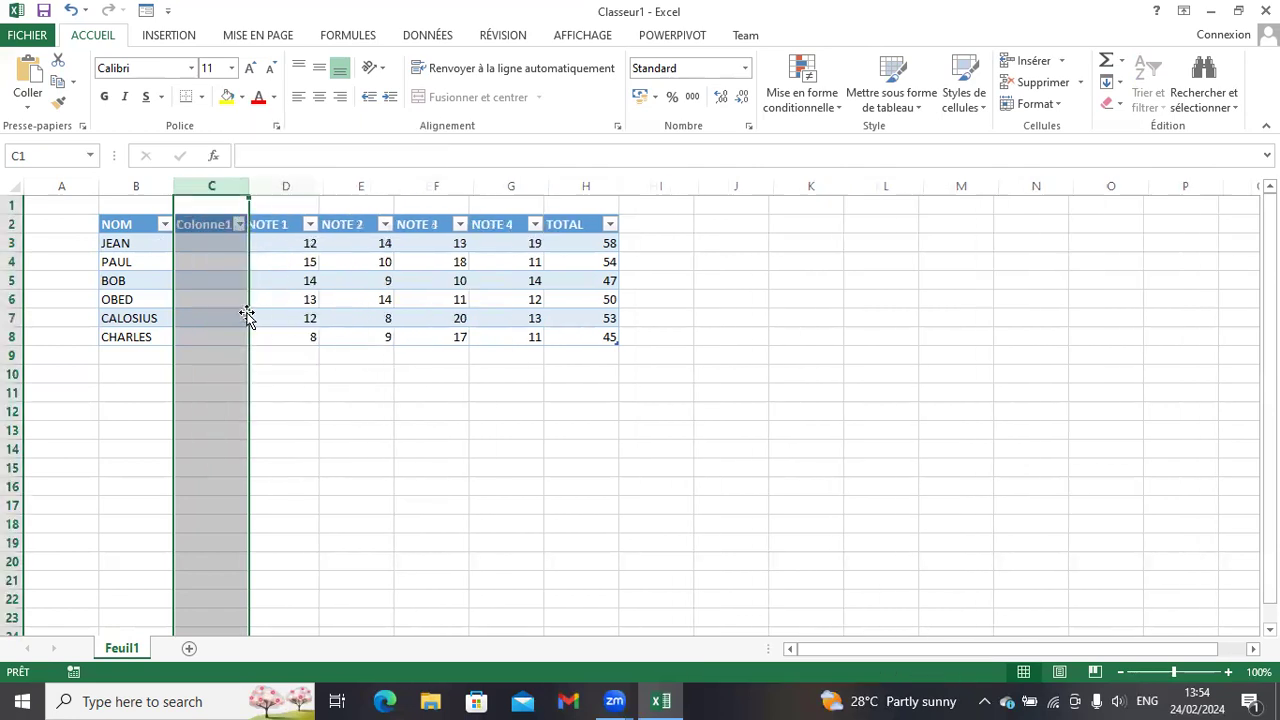
Rename the header of the new table column in C2 as MATRICULE
{"action": "left_click", "coordinate": [208, 226]}
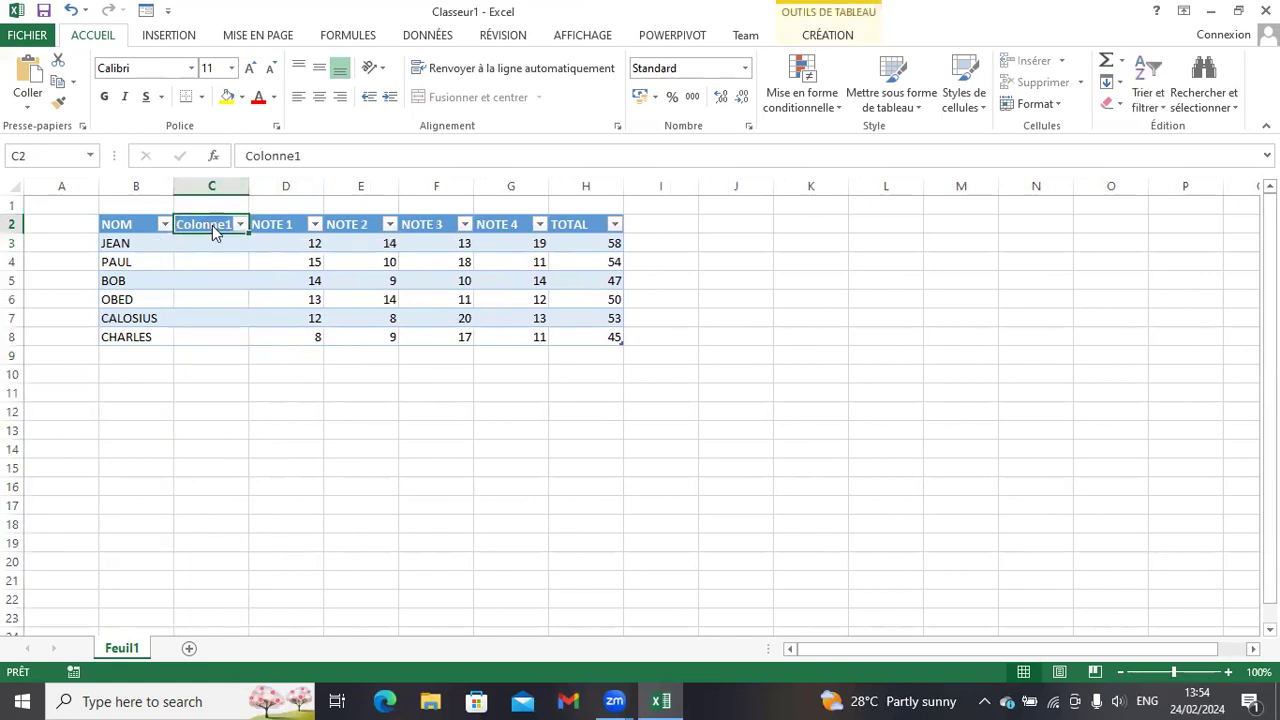
{"action": "right_click", "coordinate": [212, 225]}
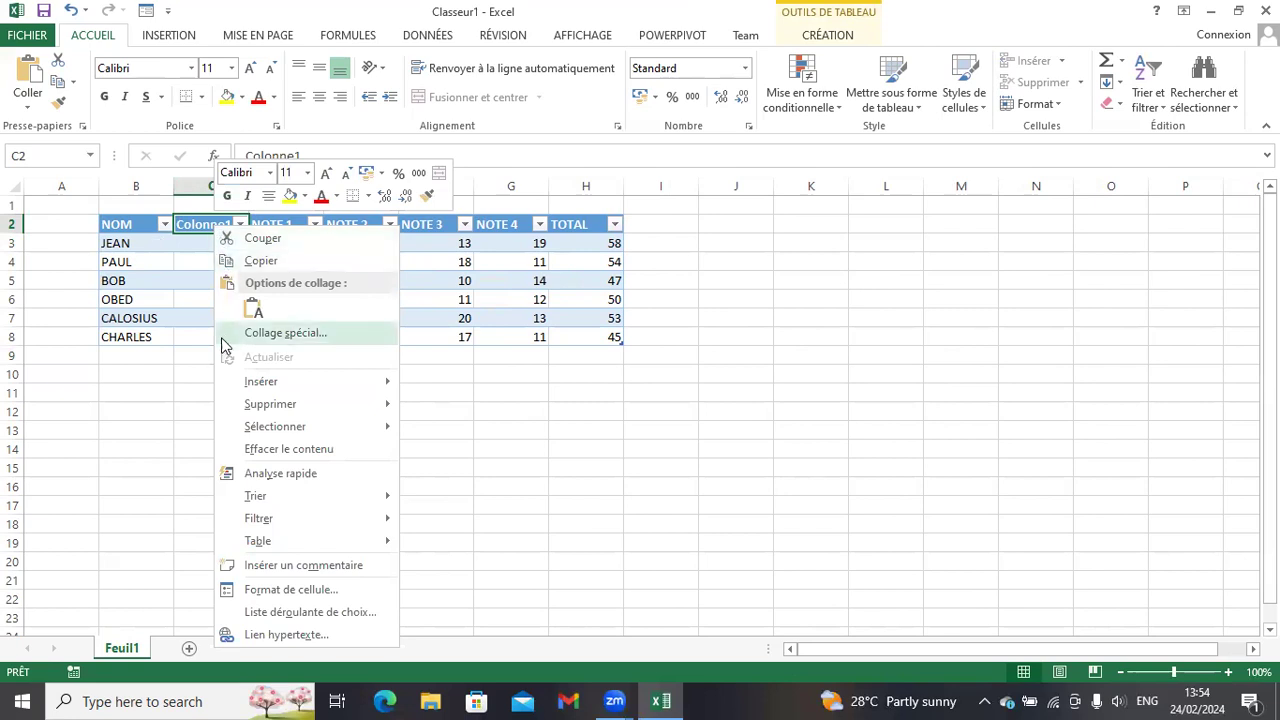
{"action": "left_click", "coordinate": [195, 216]}
{"action": "left_click", "coordinate": [198, 224]}
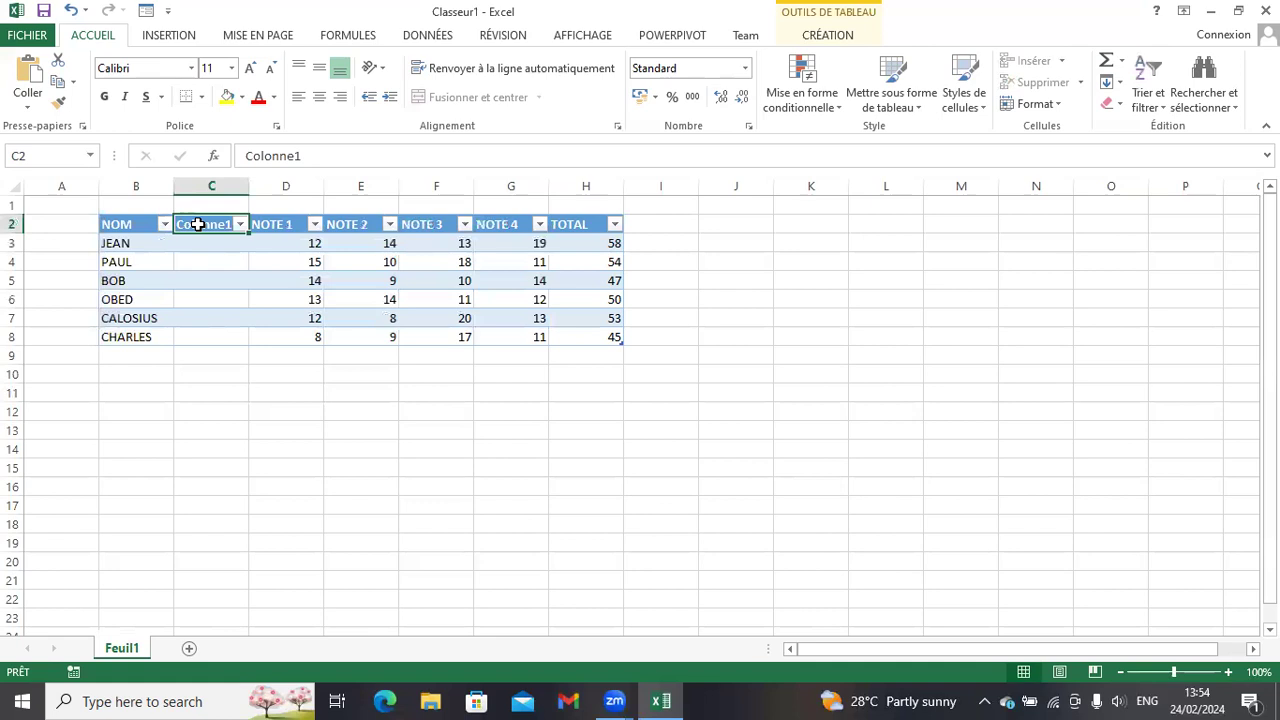
{"action": "type", "text": "MATRIC"}
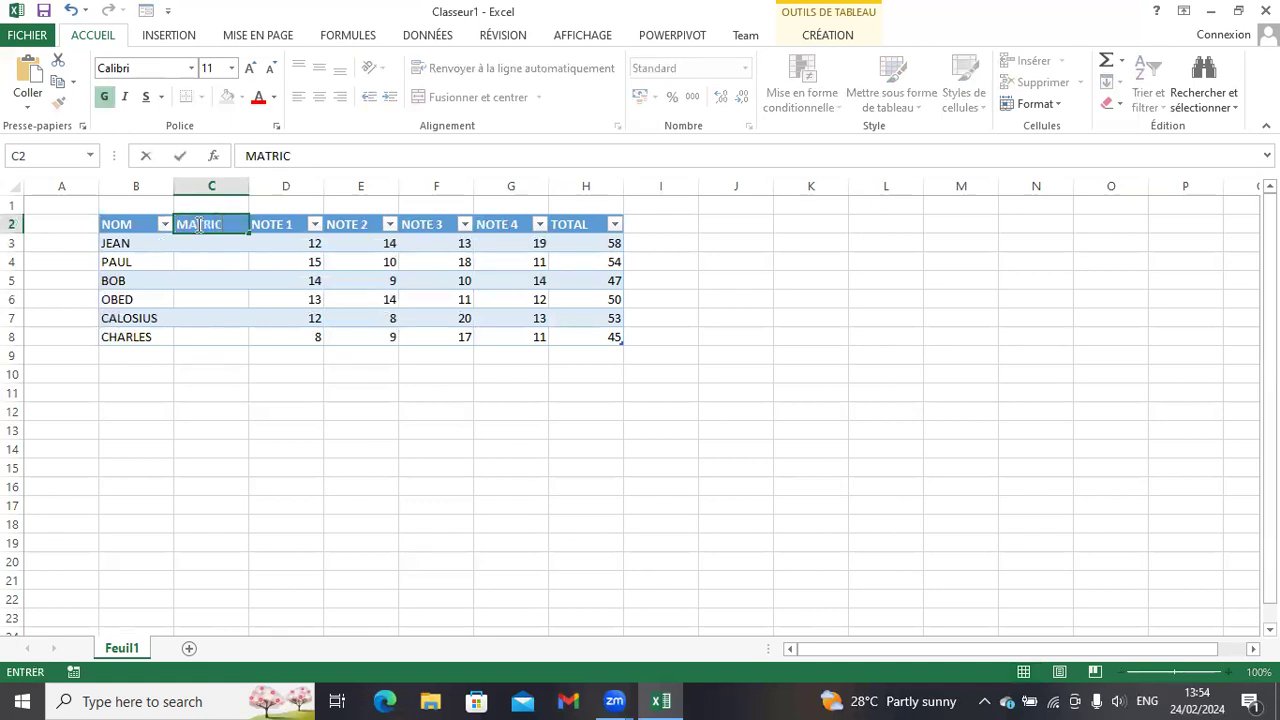
{"action": "type", "text": "ULE"}
{"action": "left_click", "coordinate": [211, 408]}
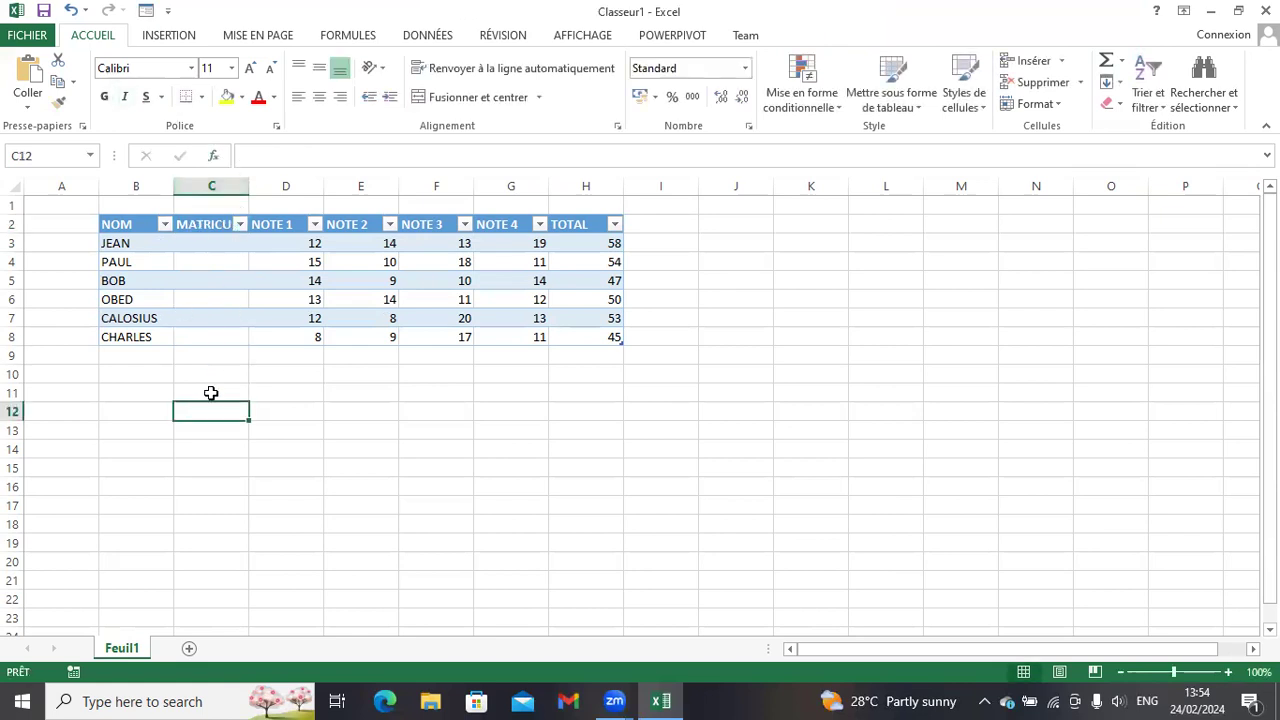
{"action": "left_click", "coordinate": [310, 425]}
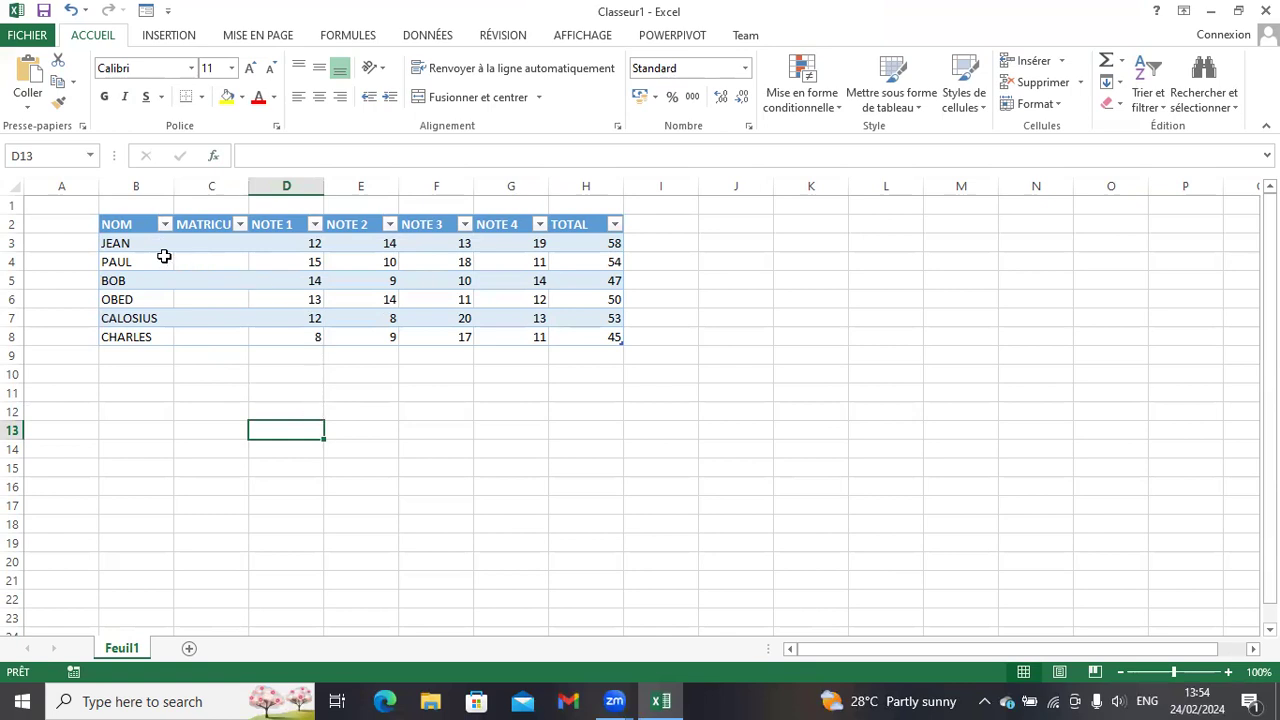
Insert a new empty row above row 4 of the grades table
{"action": "left_click", "coordinate": [14, 261]}
{"action": "right_click", "coordinate": [14, 261]}
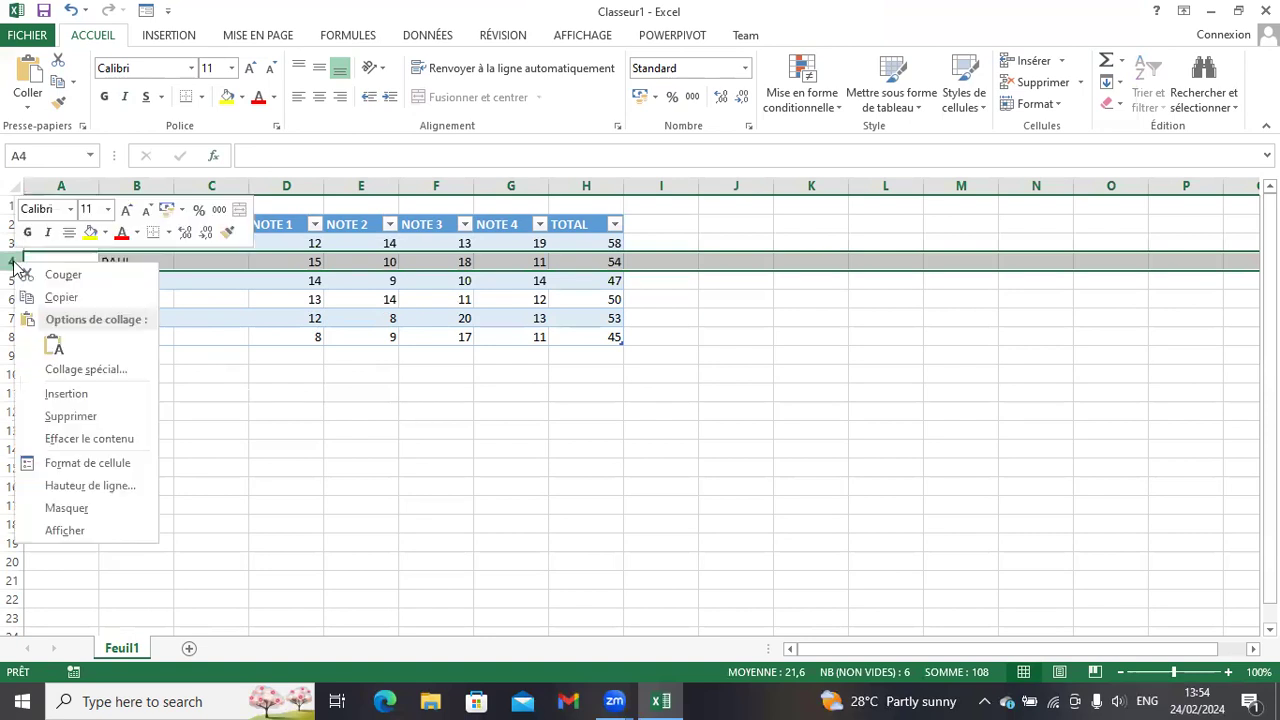
{"action": "left_click", "coordinate": [60, 391]}
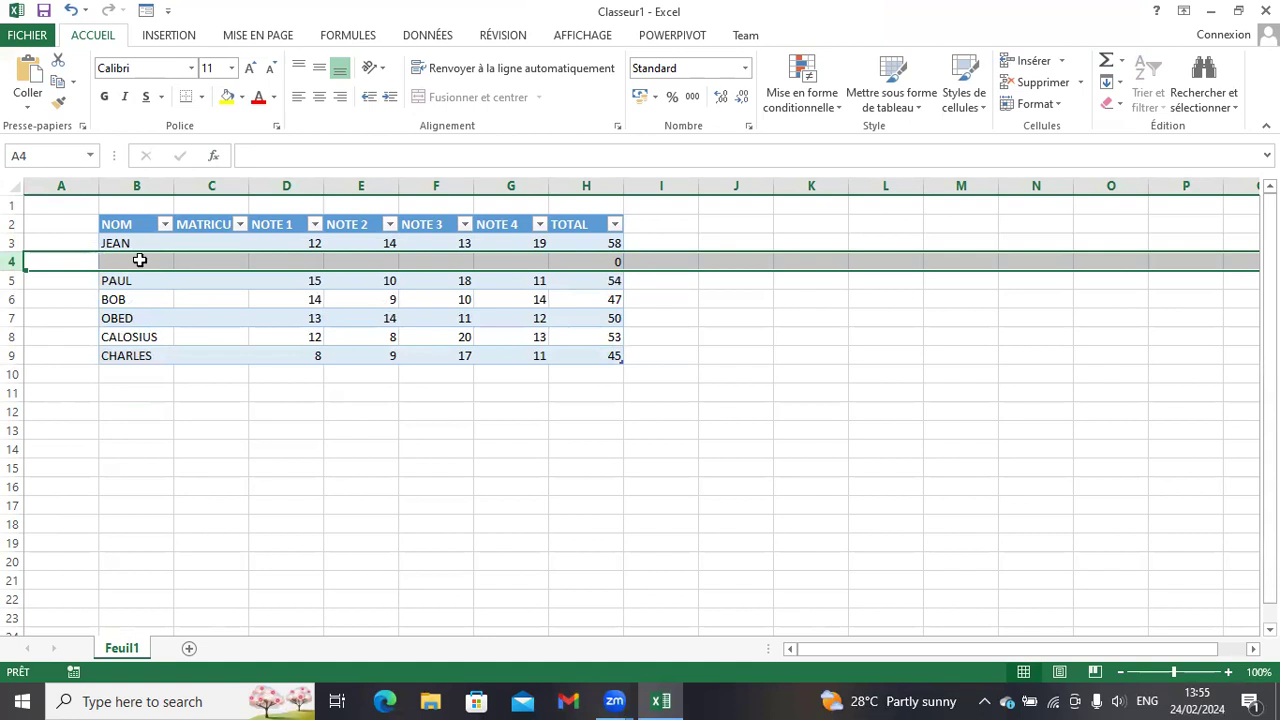
{"action": "left_click", "coordinate": [136, 373]}
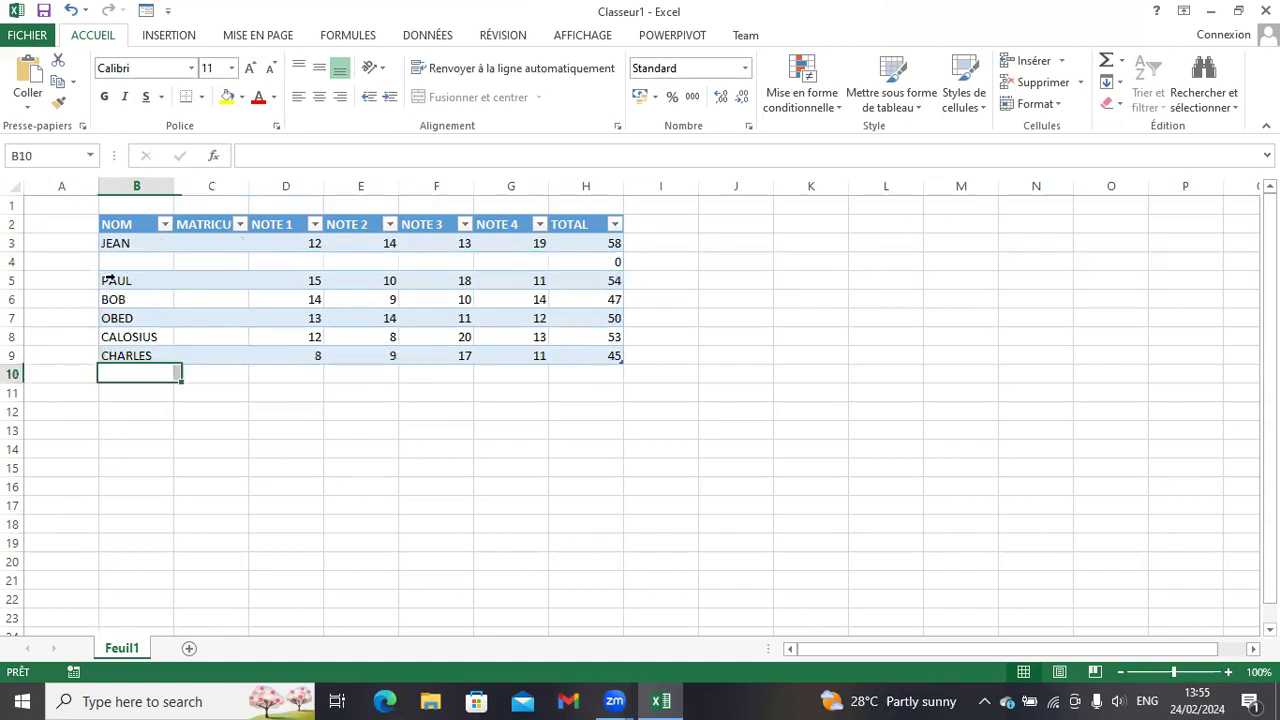
Enter the new student's first name in cell B4 of the inserted row
{"action": "left_click", "coordinate": [130, 264]}
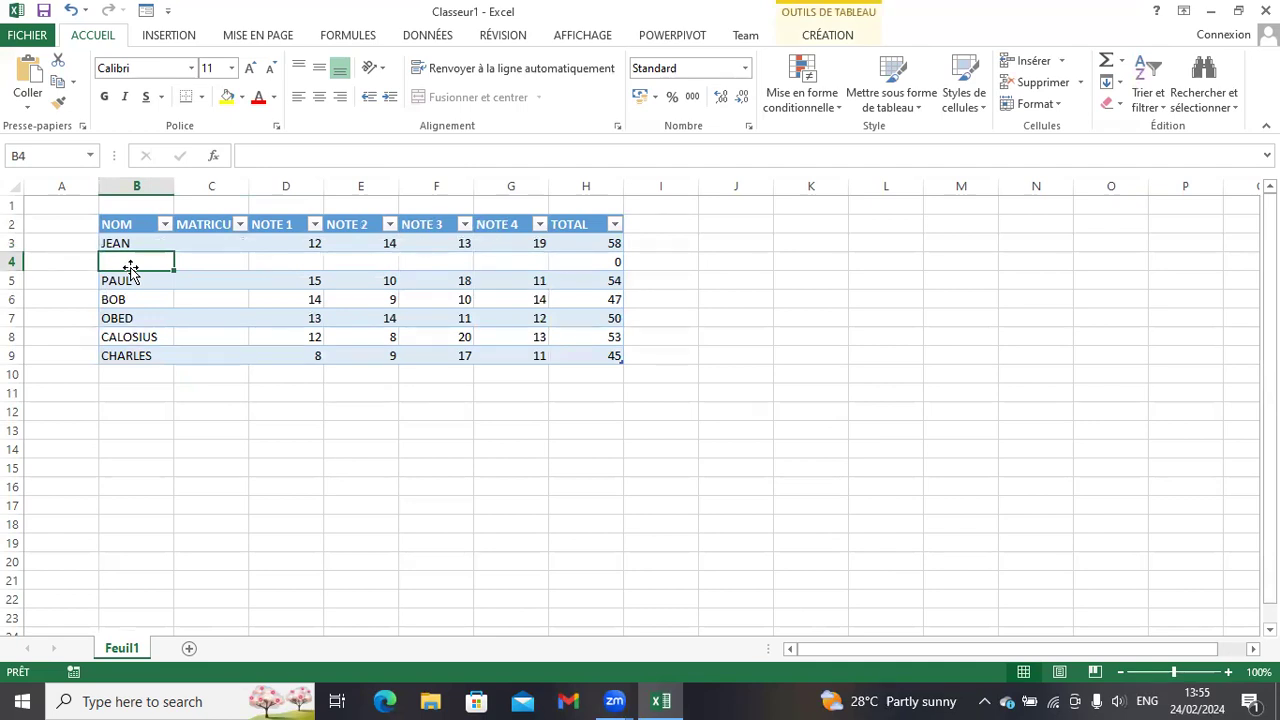
{"action": "type", "text": "Y"}
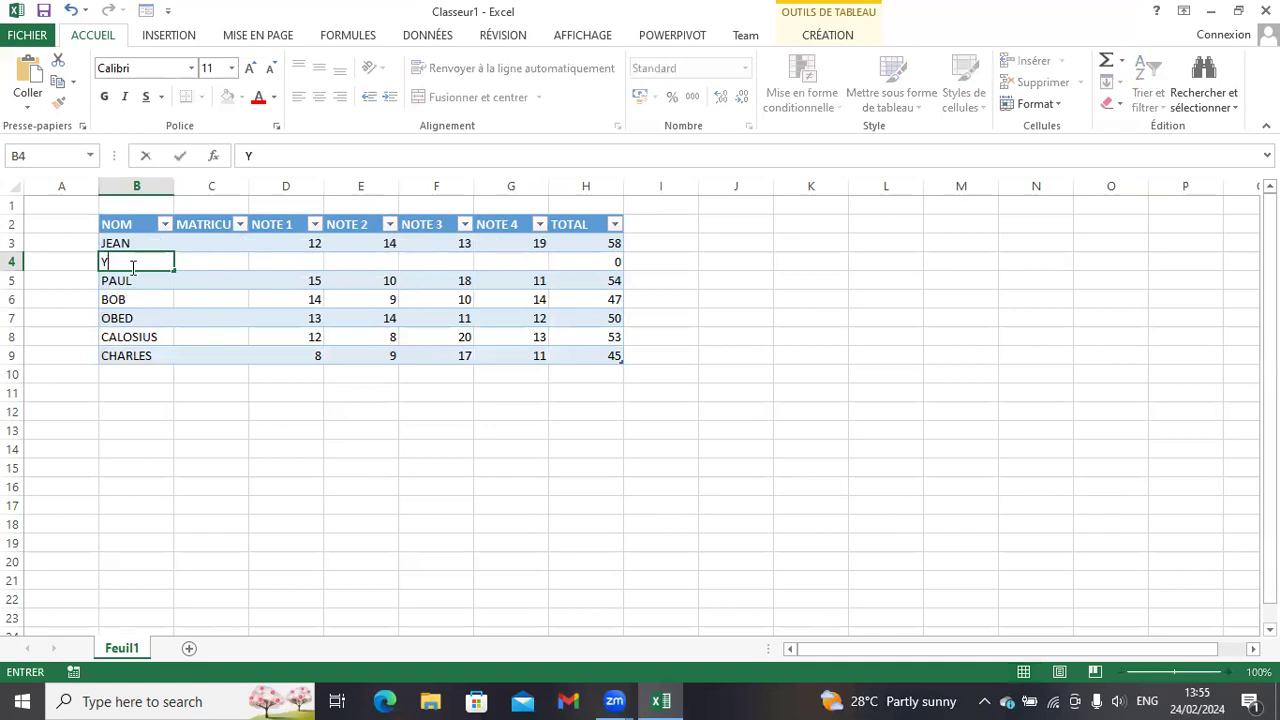
{"action": "type", "text": "VES"}
{"action": "left_click", "coordinate": [240, 523]}
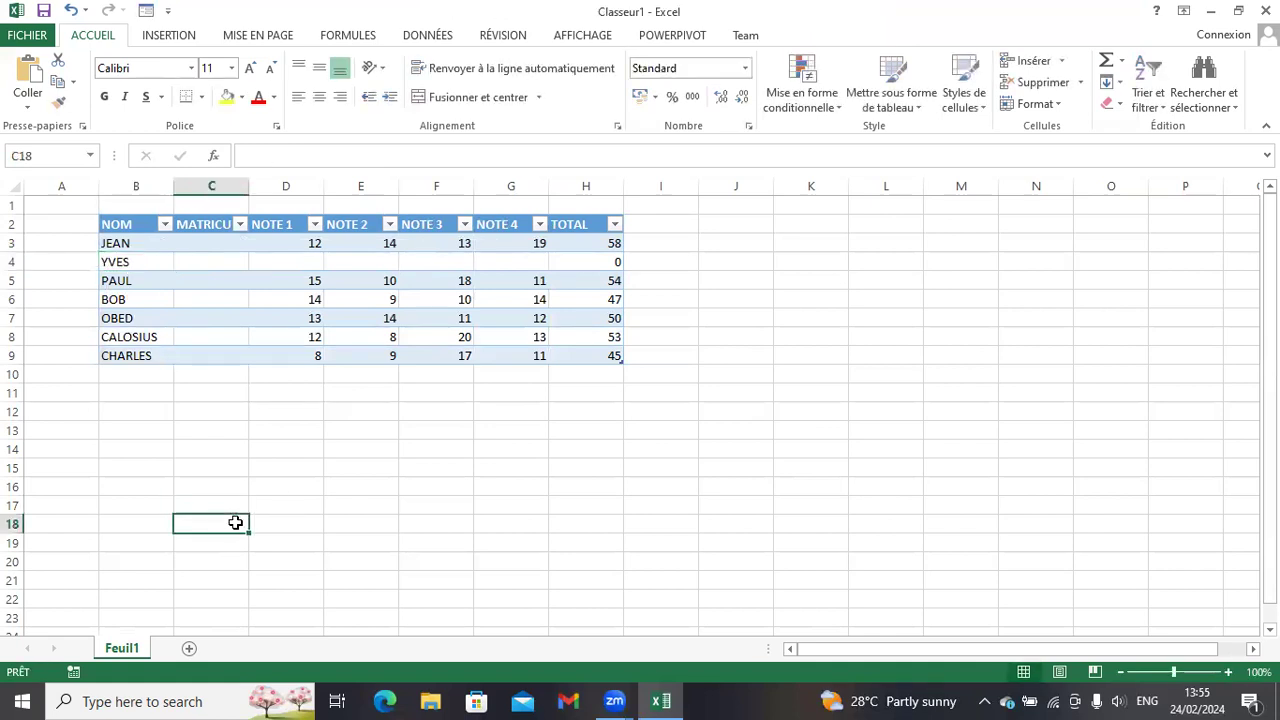
Enter the grades 14, 10, 3 and 9 under NOTE 1 to NOTE 4 in row 4, and inspect the TOTAL formula in H3
{"action": "left_click", "coordinate": [205, 259]}
{"action": "left_click", "coordinate": [285, 260]}
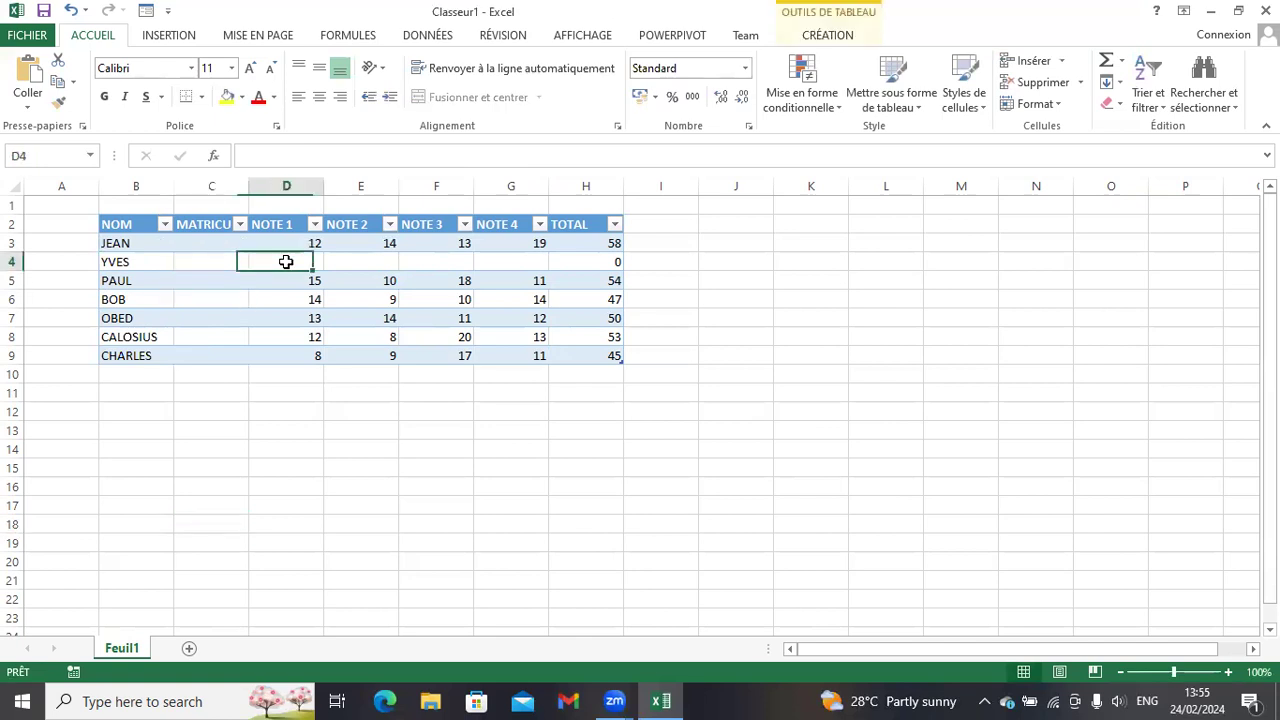
{"action": "type", "text": "14"}
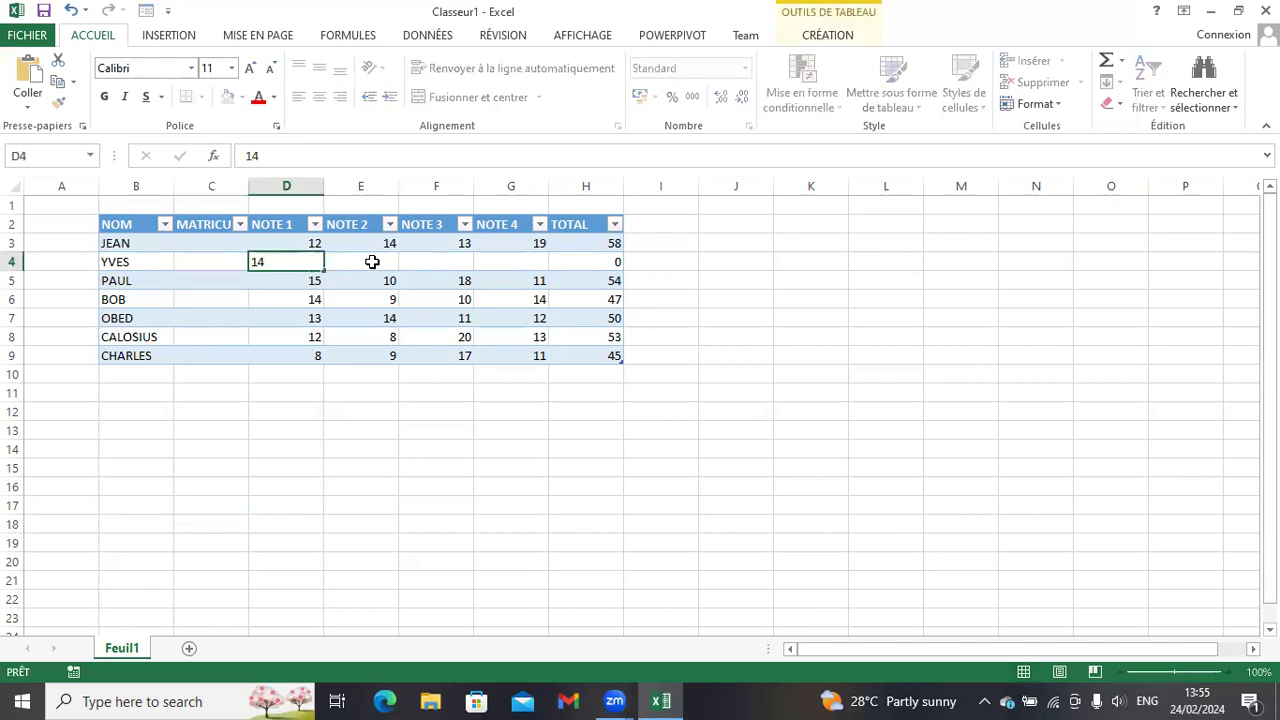
{"action": "left_click", "coordinate": [372, 261]}
{"action": "type", "text": "10"}
{"action": "left_click", "coordinate": [423, 257]}
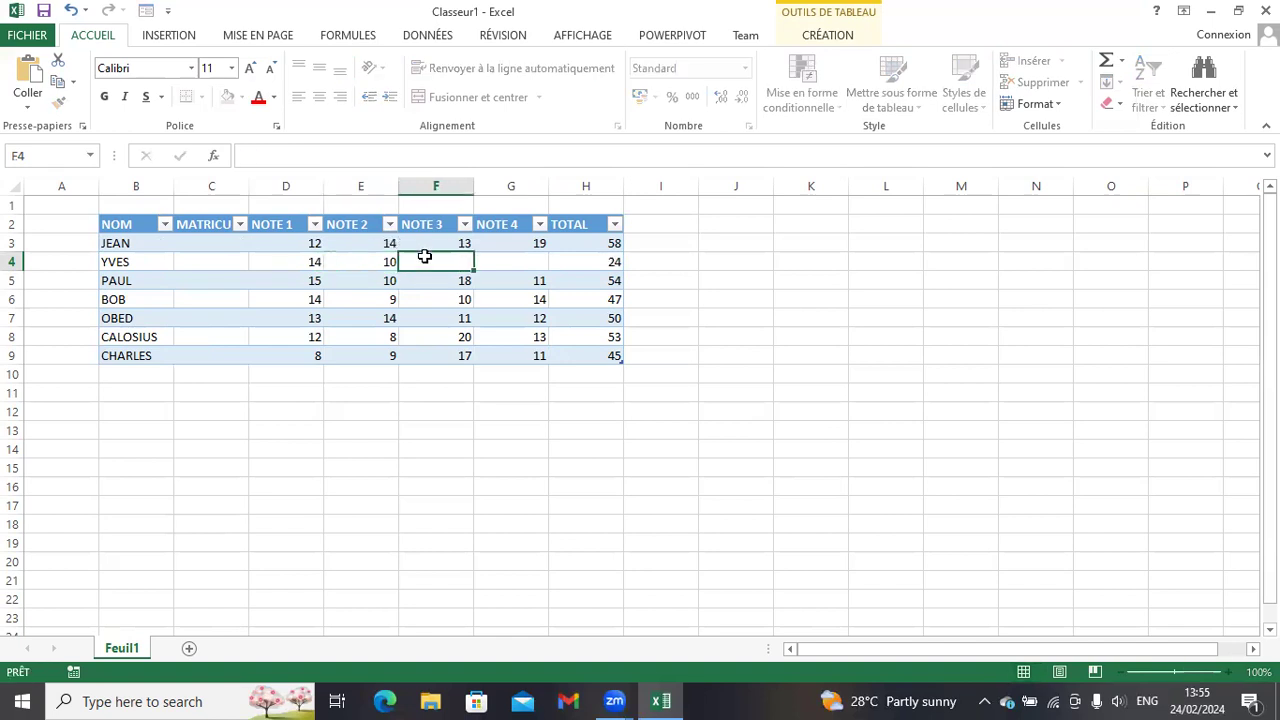
{"action": "type", "text": "3"}
{"action": "left_click", "coordinate": [490, 258]}
{"action": "type", "text": "9"}
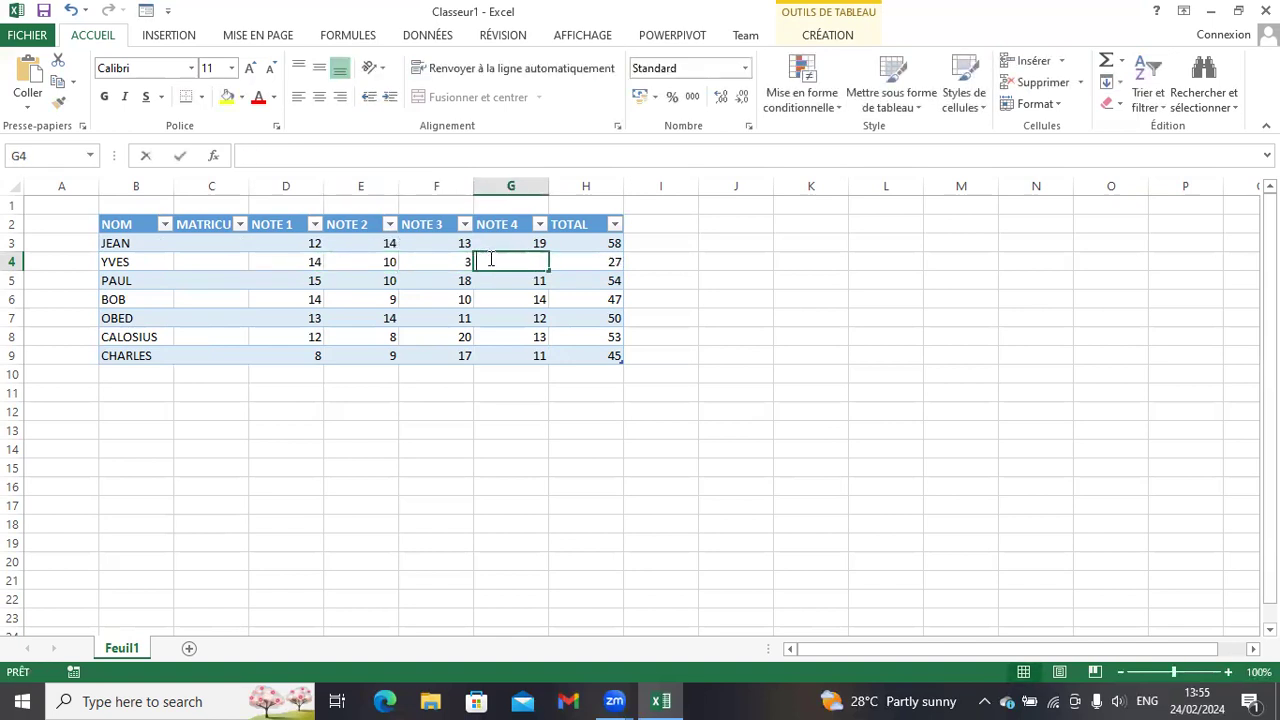
{"action": "left_click", "coordinate": [786, 300]}
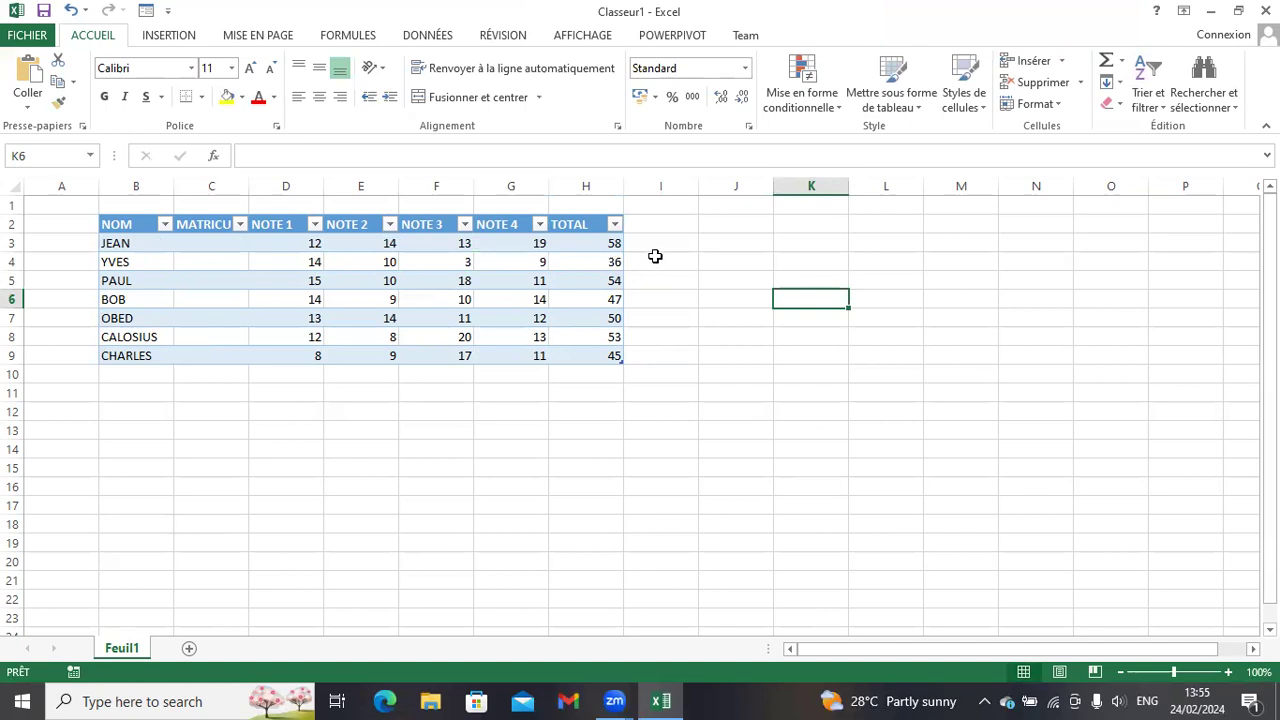
{"action": "left_click", "coordinate": [607, 241]}
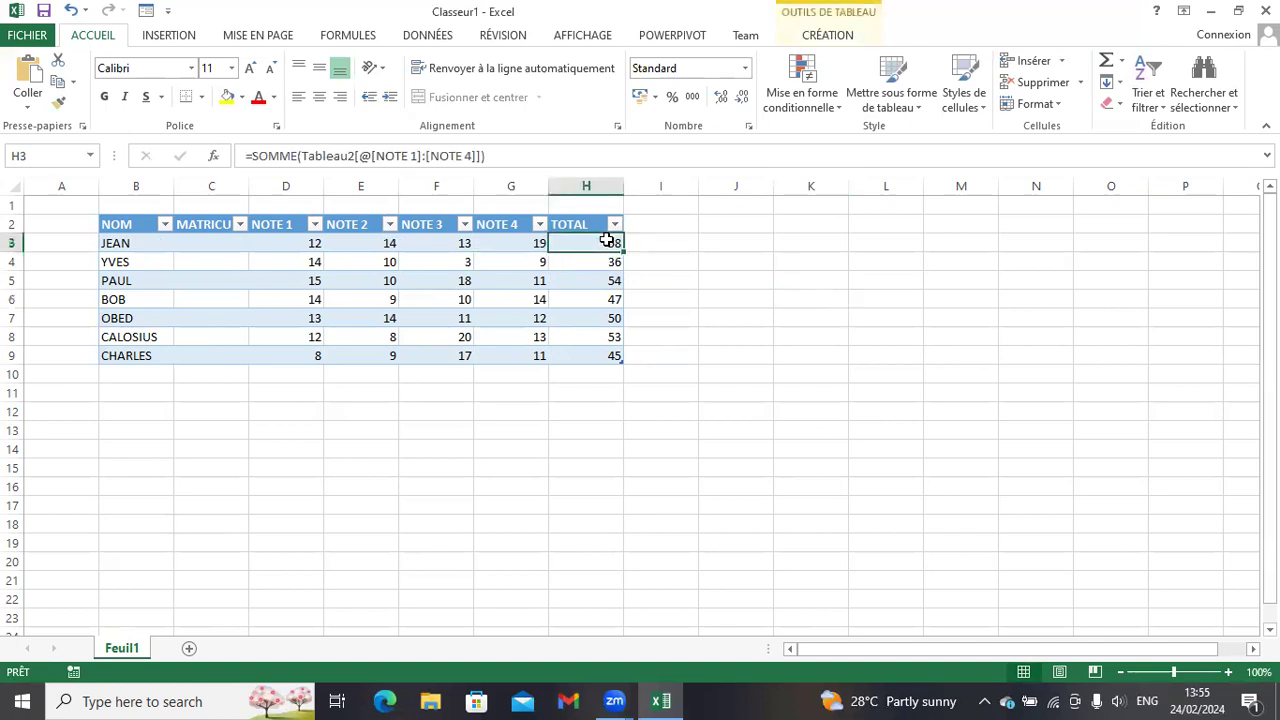
{"action": "left_click", "coordinate": [751, 332]}
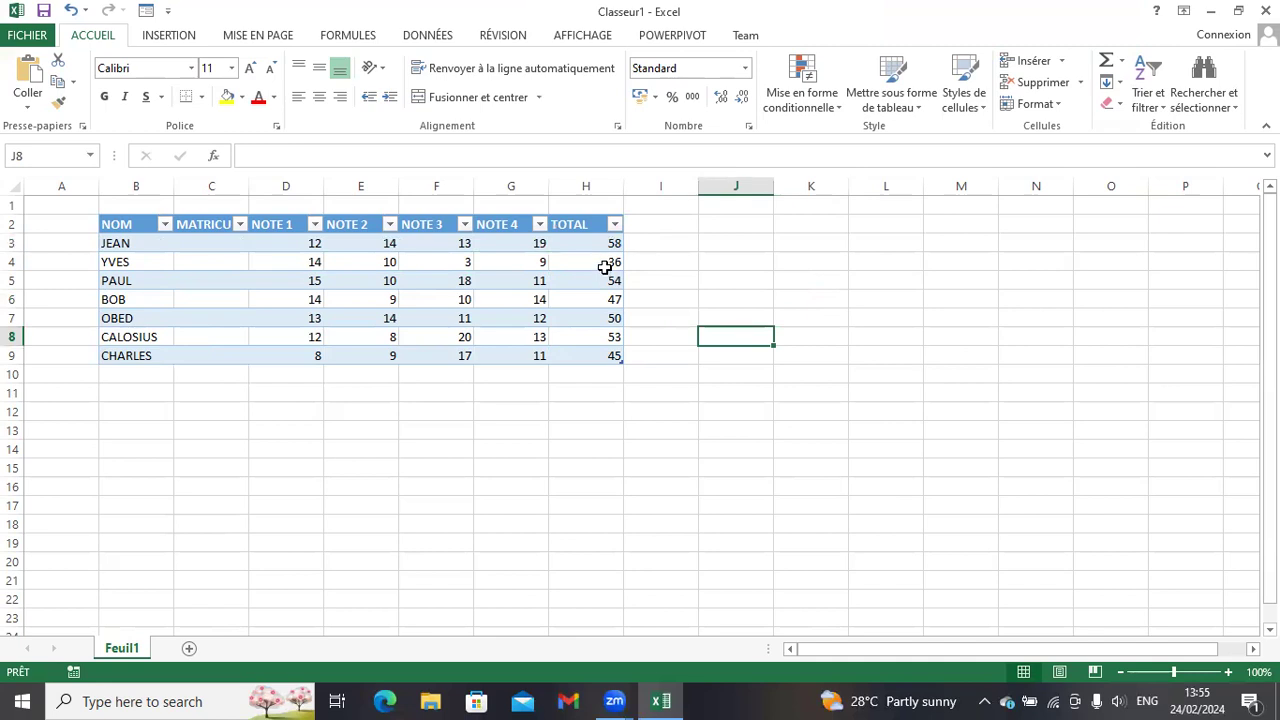
Delete the MATRICULE column, column C, from the sheet
{"action": "left_click", "coordinate": [212, 178]}
{"action": "left_click", "coordinate": [343, 354]}
{"action": "left_click", "coordinate": [213, 184]}
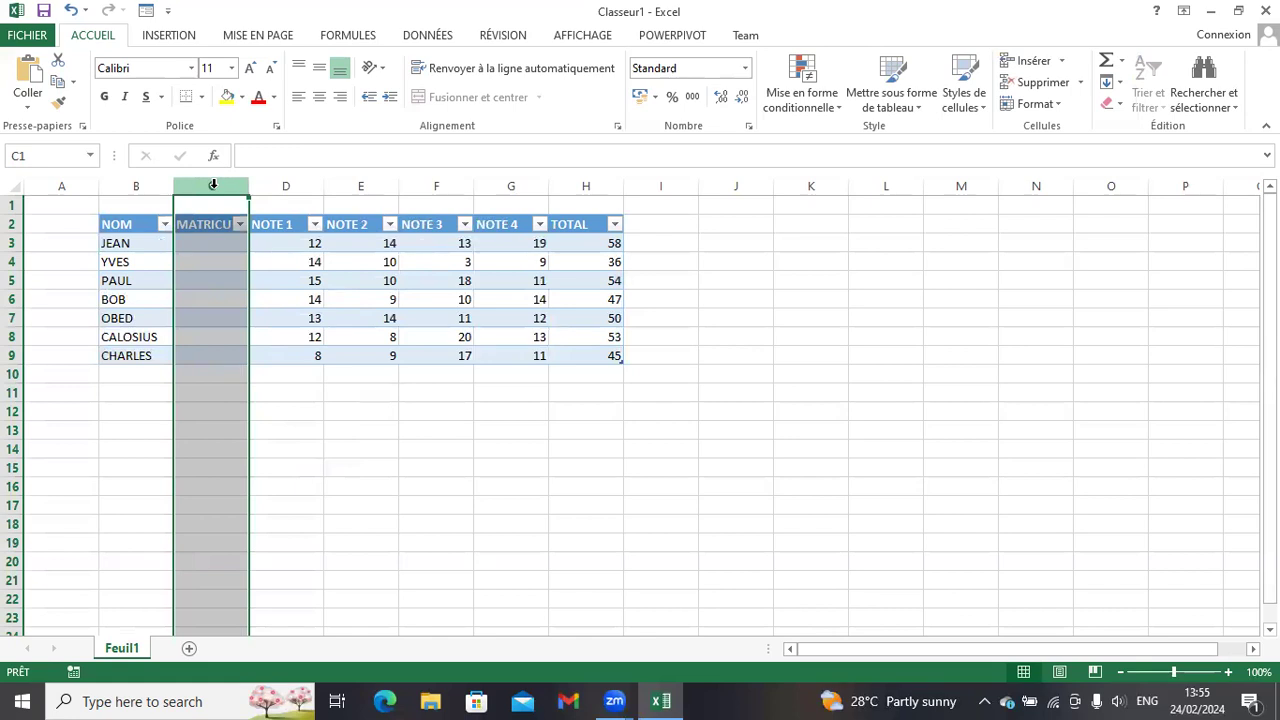
{"action": "right_click", "coordinate": [216, 186]}
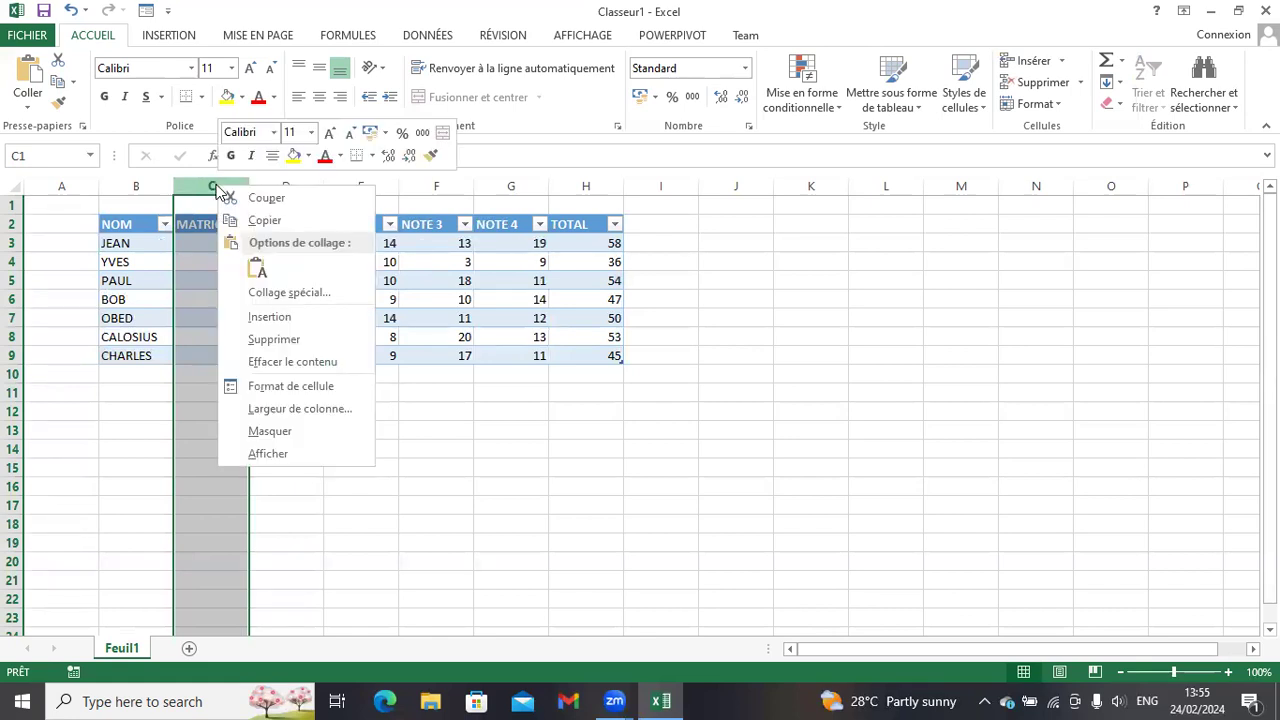
{"action": "left_click", "coordinate": [276, 340]}
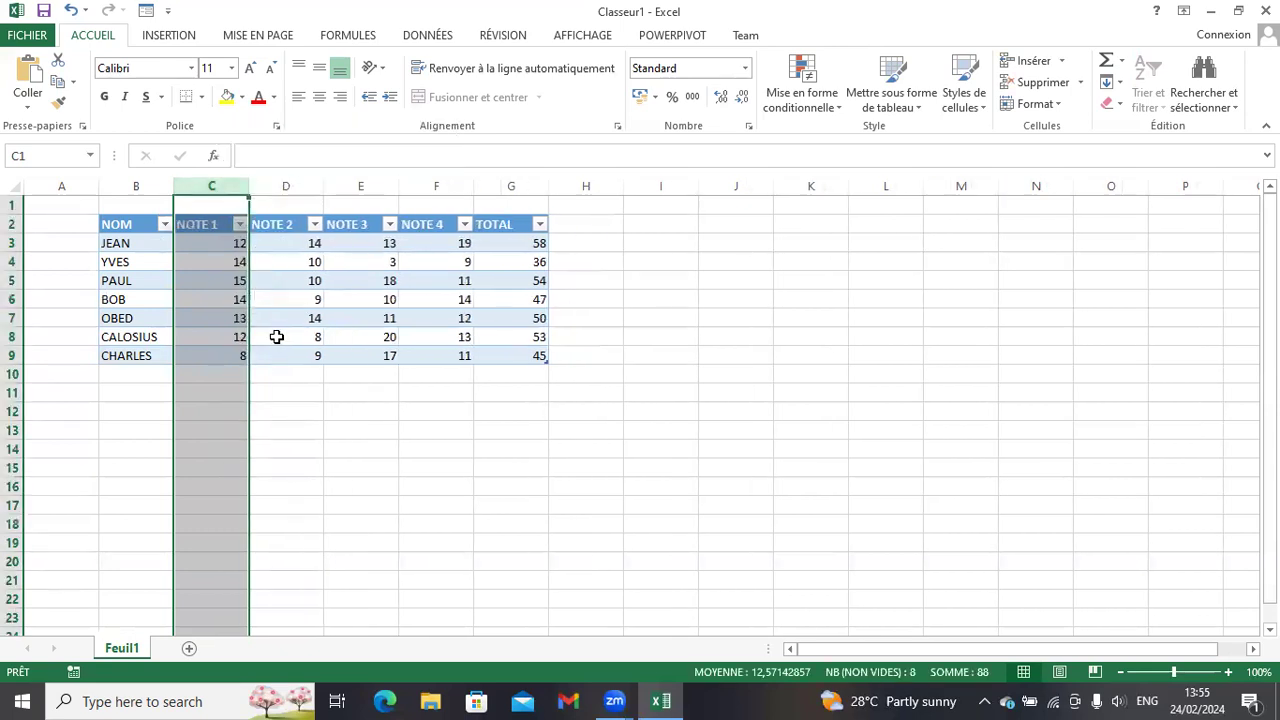
{"action": "left_click", "coordinate": [366, 452]}
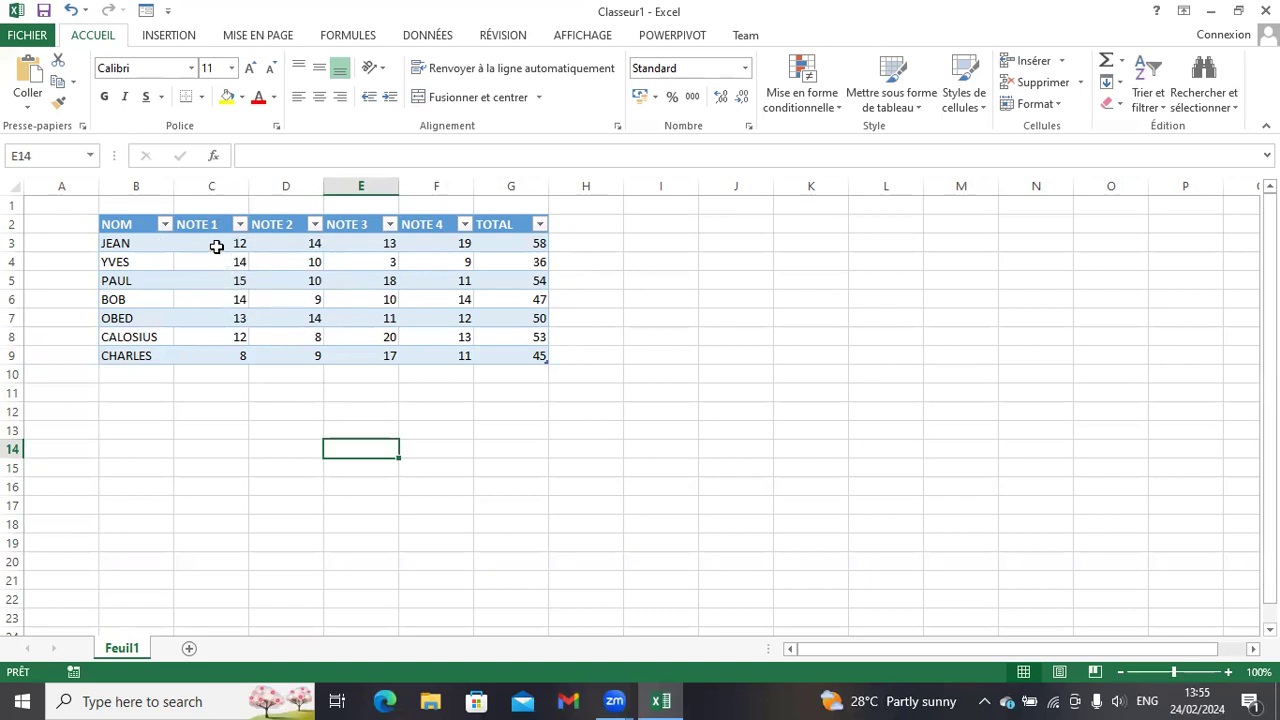
Clear the contents of cells C3:D5 in the grades table, and undo the clearing
{"action": "left_click_drag", "start_coordinate": [216, 242], "coordinate": [500, 351]}
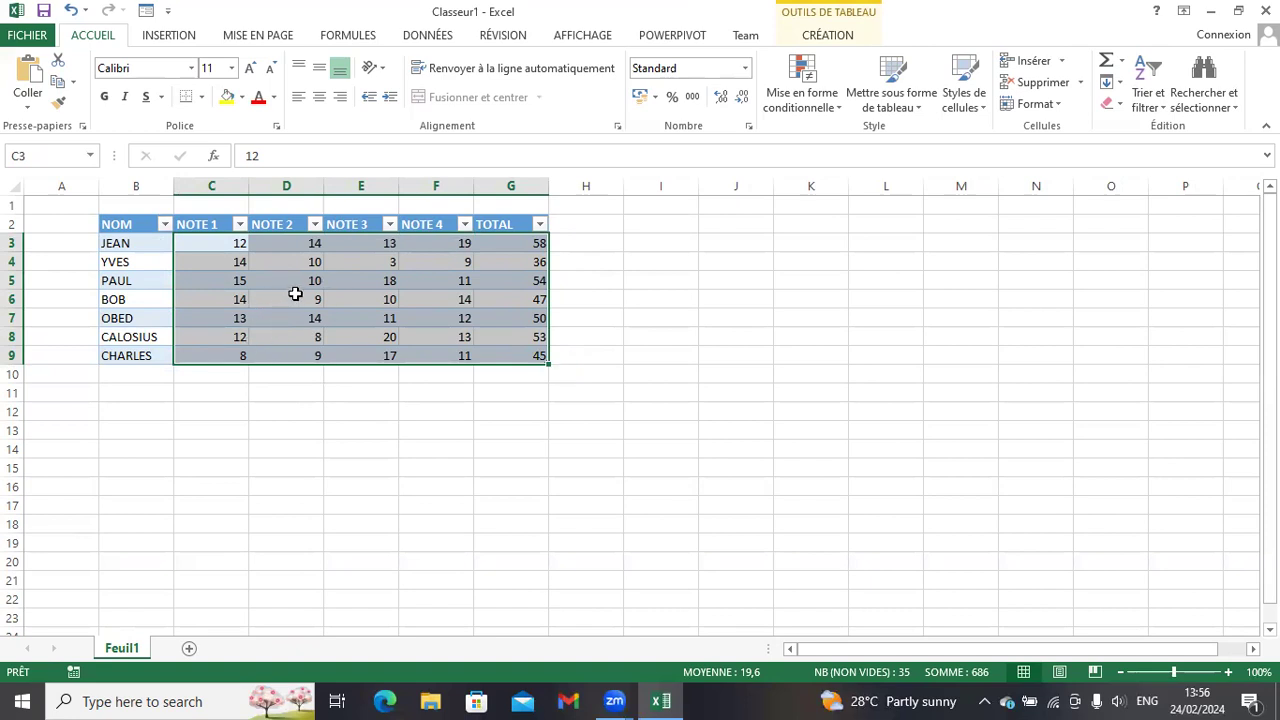
{"action": "left_click", "coordinate": [321, 395]}
{"action": "left_click_drag", "start_coordinate": [228, 243], "coordinate": [287, 273]}
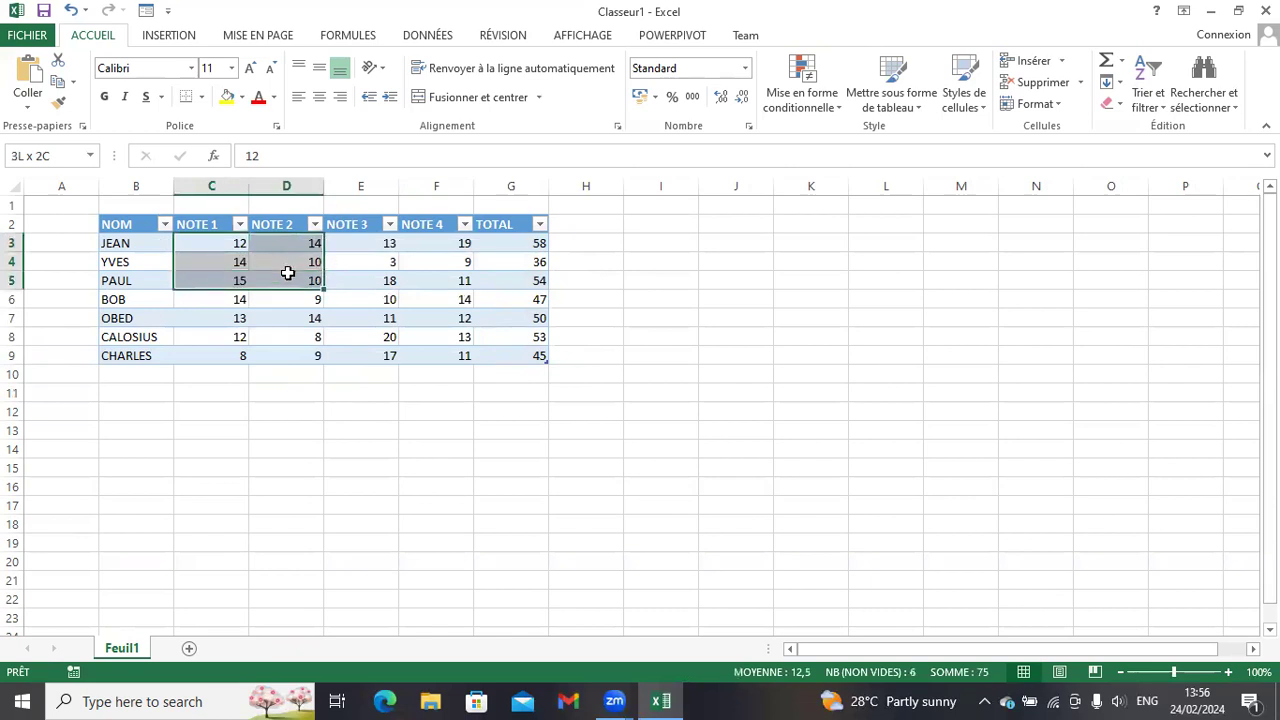
{"action": "right_click", "coordinate": [262, 250]}
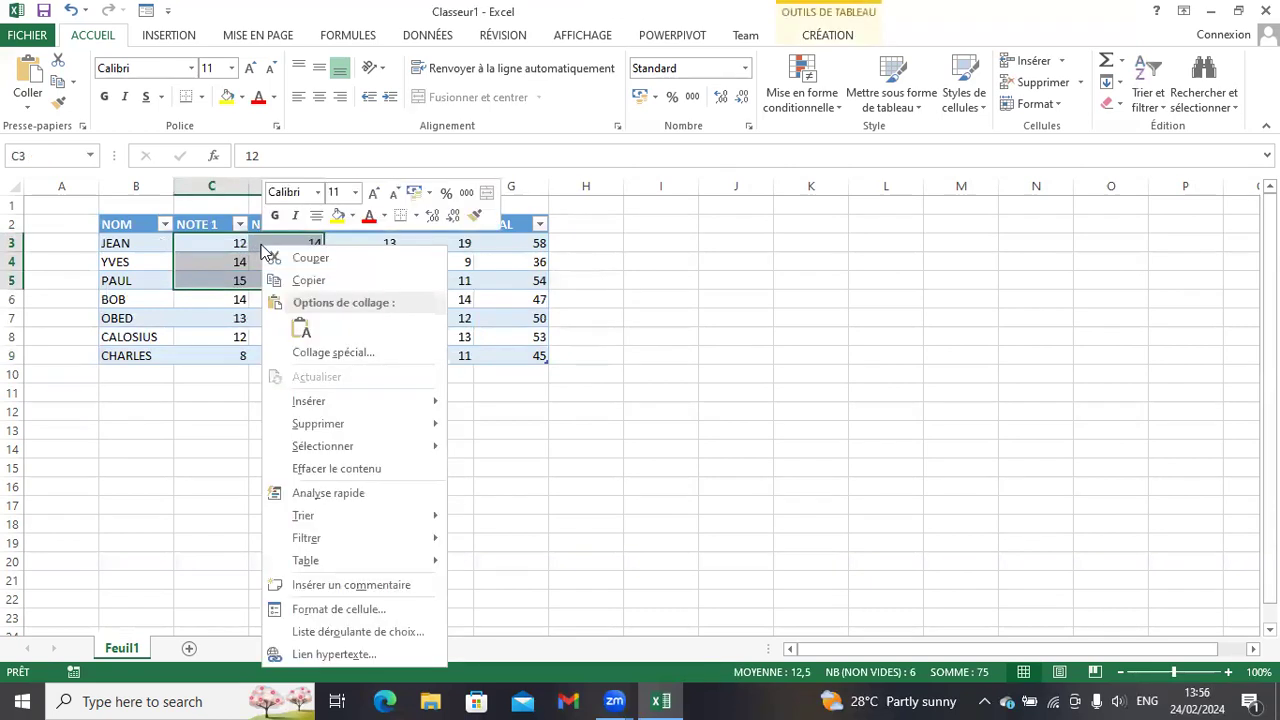
{"action": "left_click", "coordinate": [333, 469]}
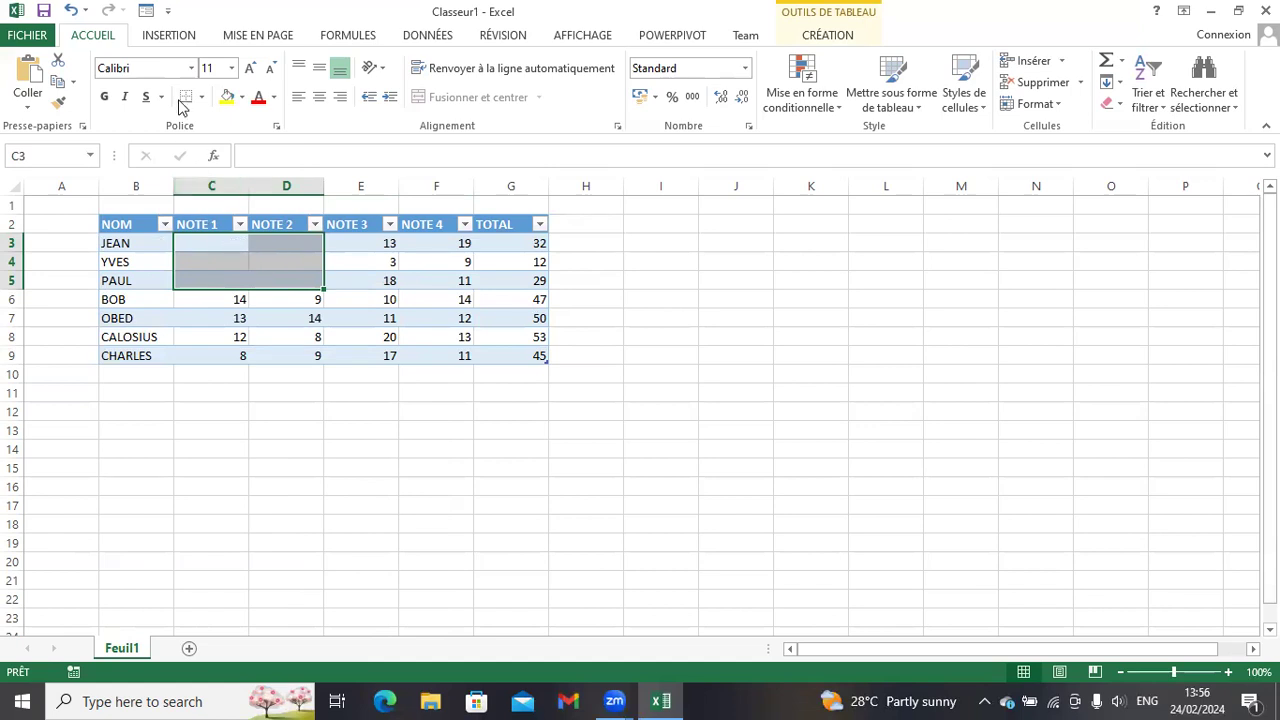
{"action": "left_click", "coordinate": [71, 12]}
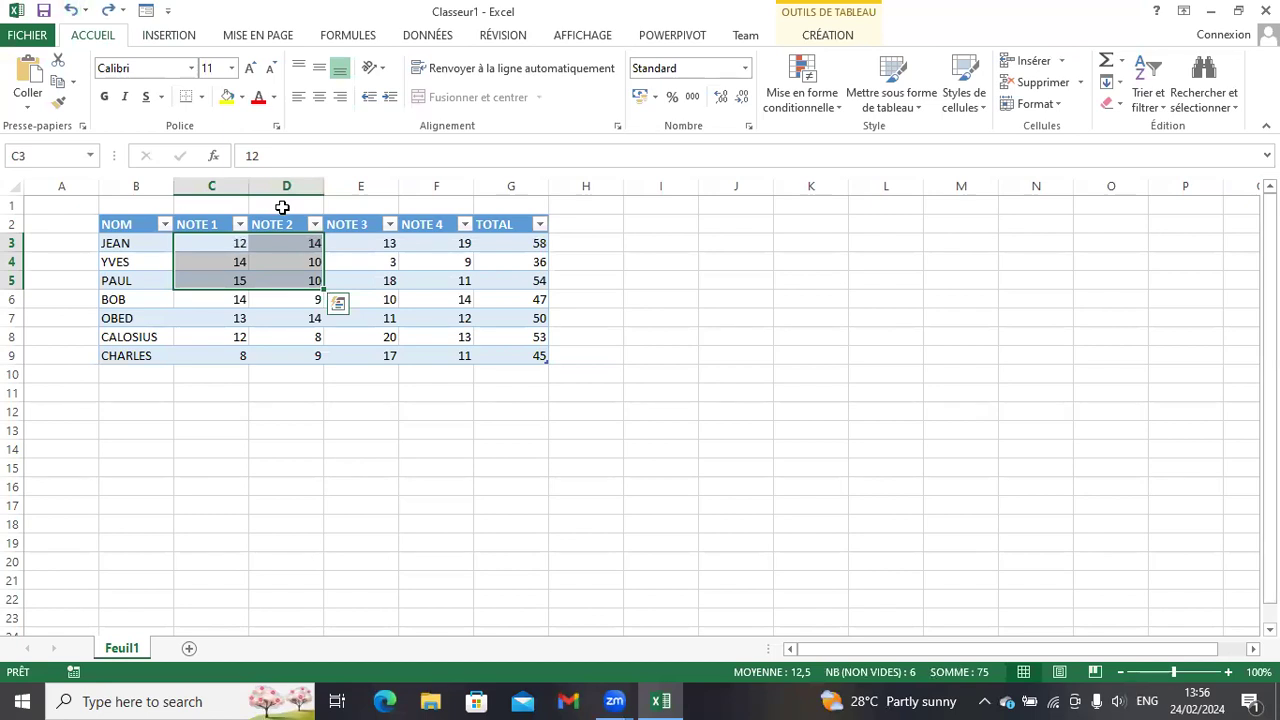
{"action": "left_click", "coordinate": [340, 406]}
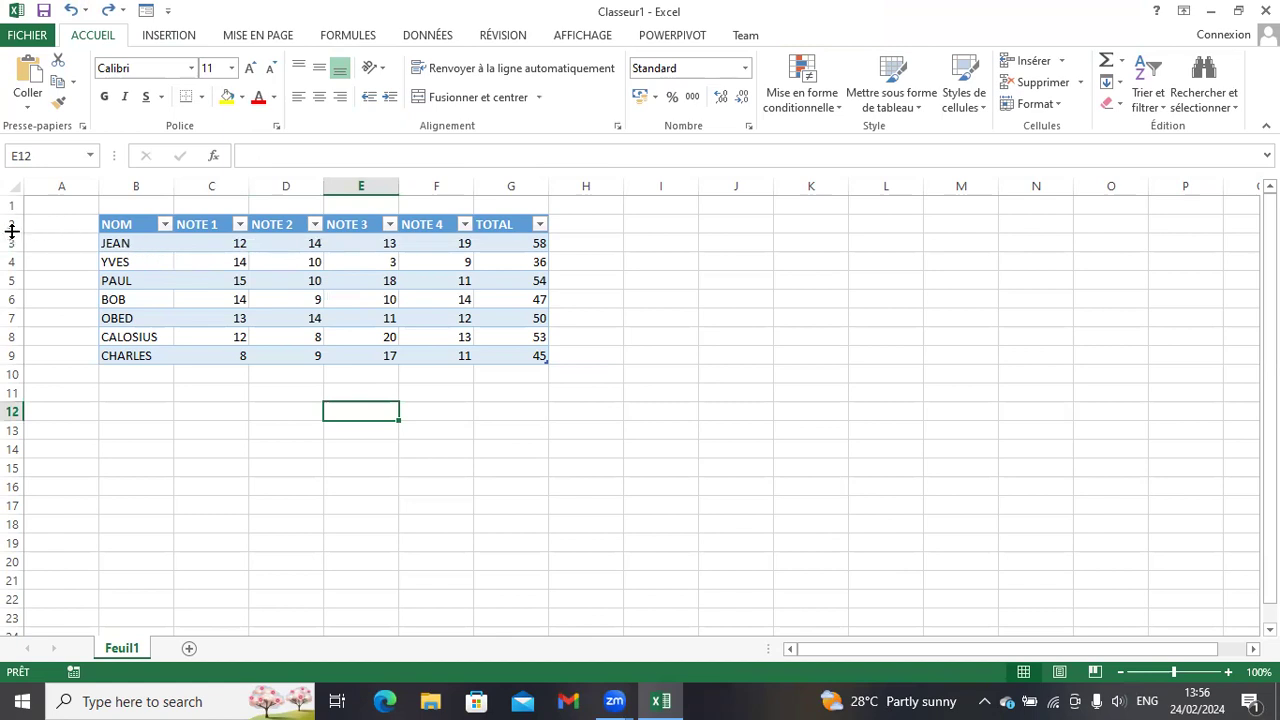
Widen the table columns B to G one by one, and increase the heights of rows 2 and 3
{"action": "left_click_drag", "start_coordinate": [10, 230], "coordinate": [10, 229]}
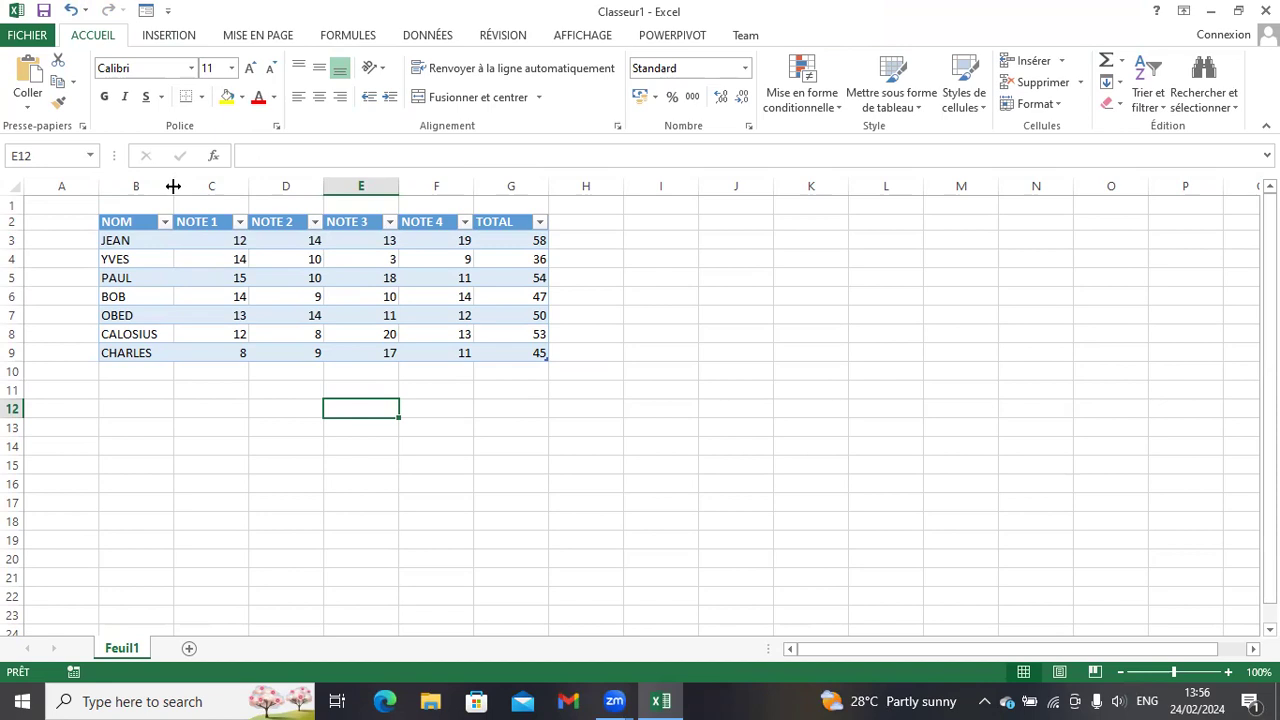
{"action": "left_click_drag", "start_coordinate": [173, 186], "coordinate": [173, 186]}
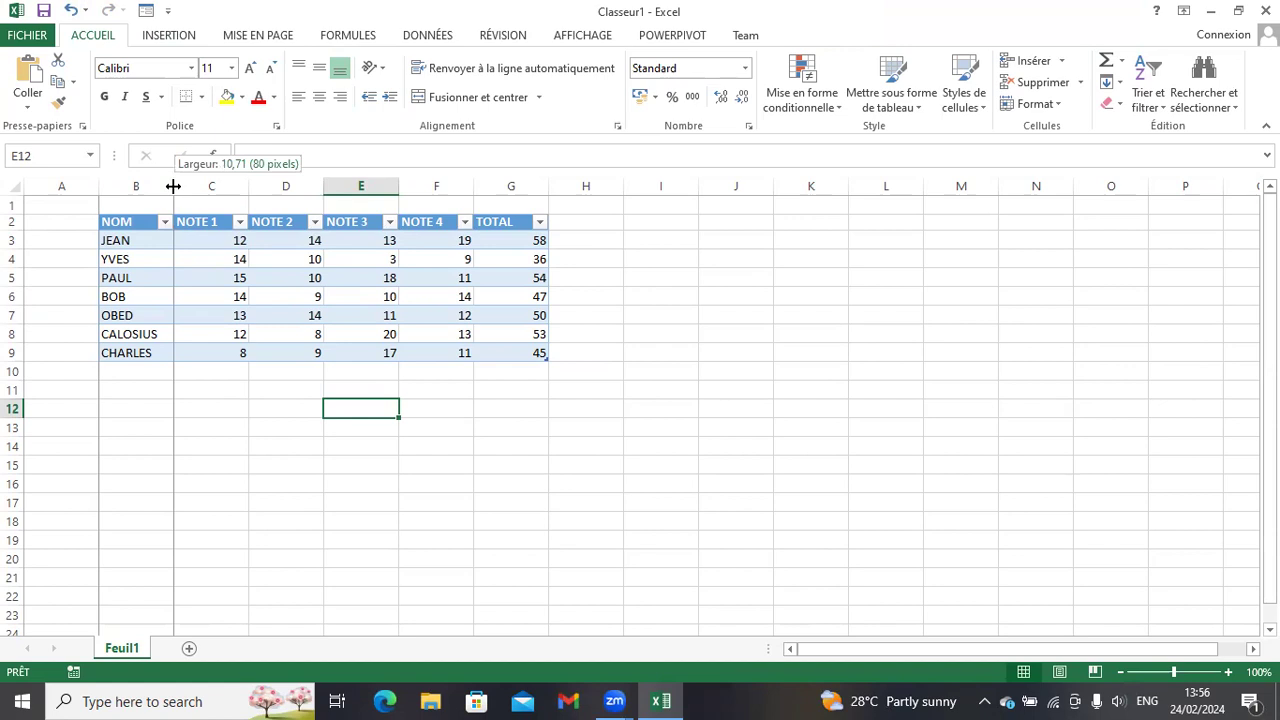
{"action": "left_click_drag", "start_coordinate": [173, 186], "coordinate": [672, 186]}
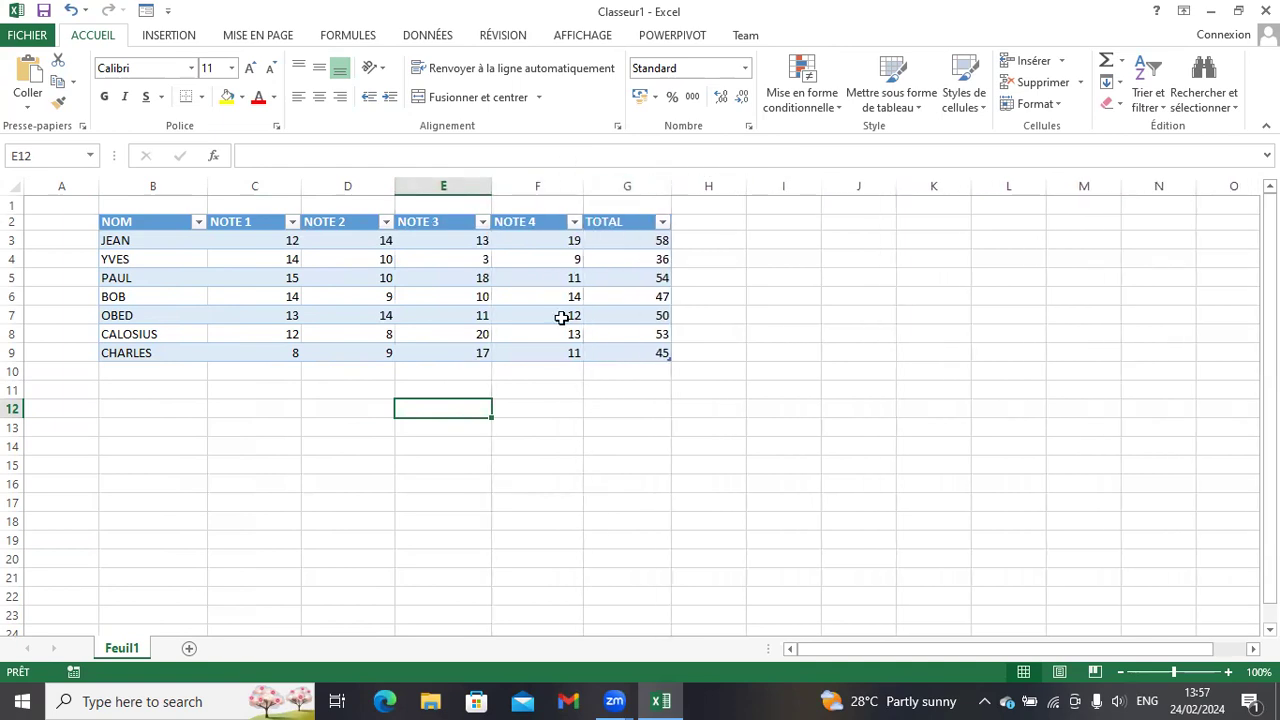
{"action": "left_click_drag", "start_coordinate": [12, 229], "coordinate": [15, 281]}
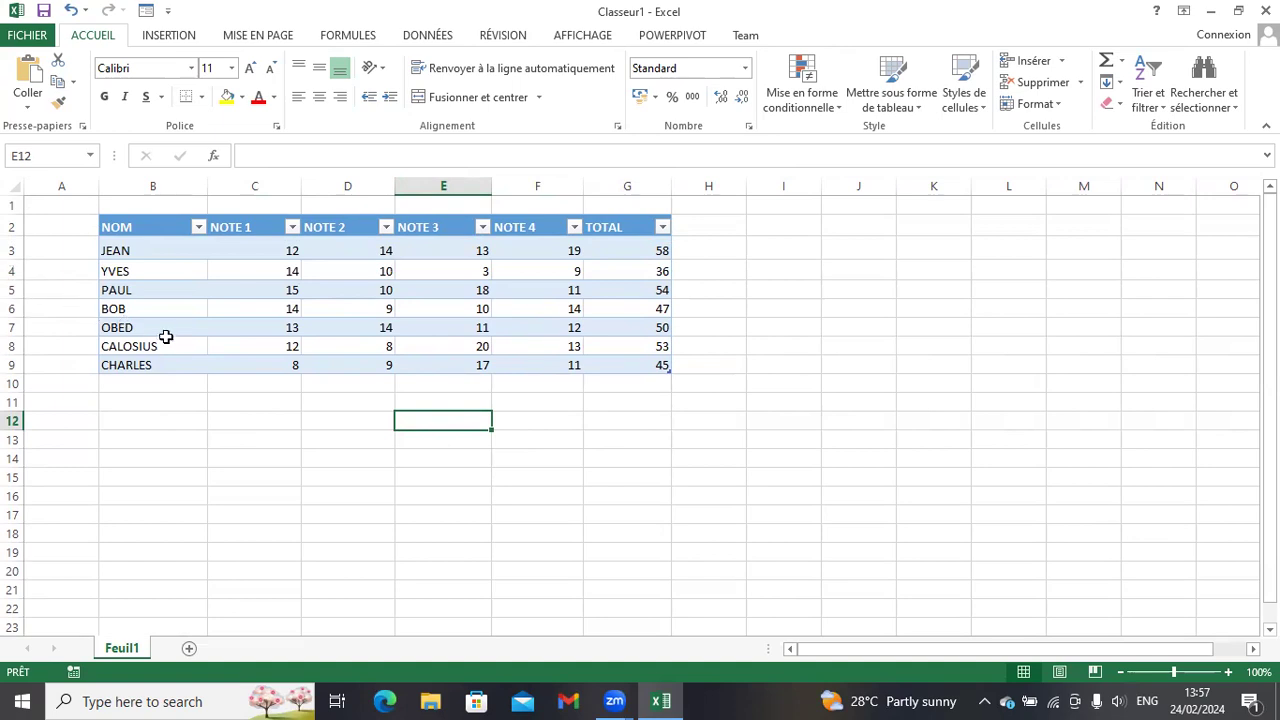
{"action": "left_click", "coordinate": [164, 397]}
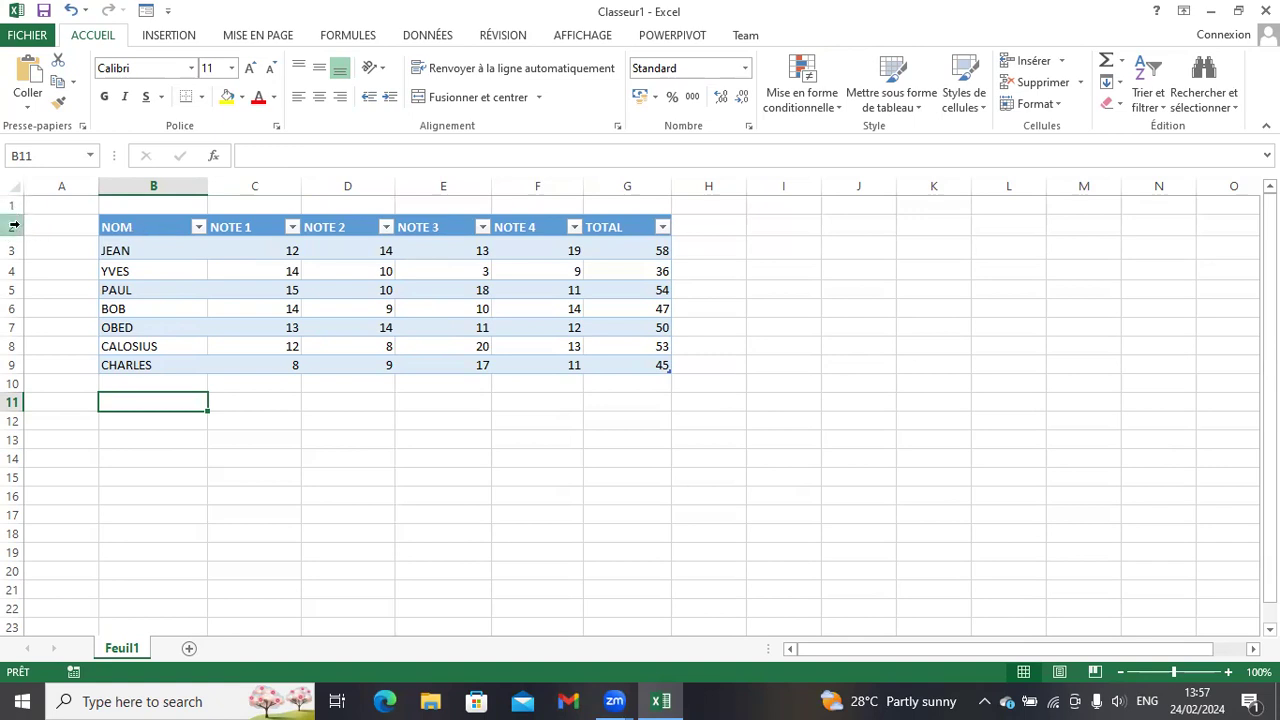
Select rows 2 to 9 and give them all the same height, slightly taller than the default rows
{"action": "left_click_drag", "start_coordinate": [14, 225], "coordinate": [10, 350]}
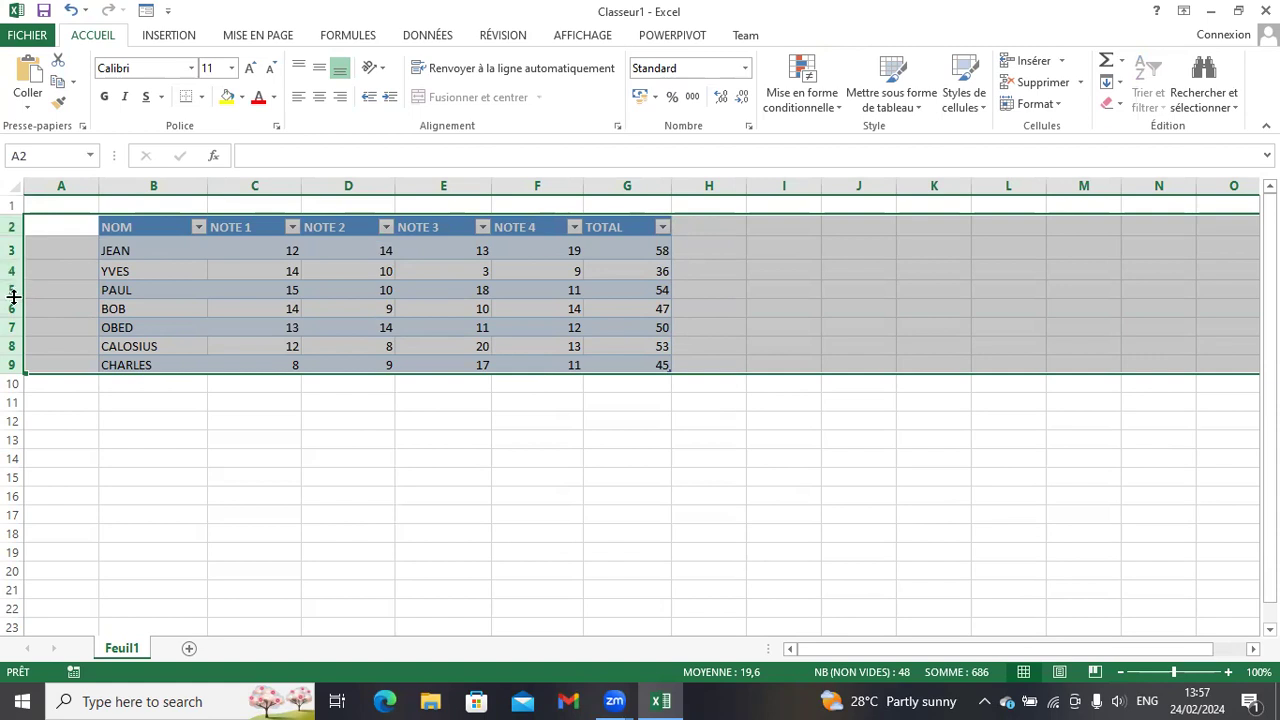
{"action": "left_click_drag", "start_coordinate": [14, 297], "coordinate": [21, 308]}
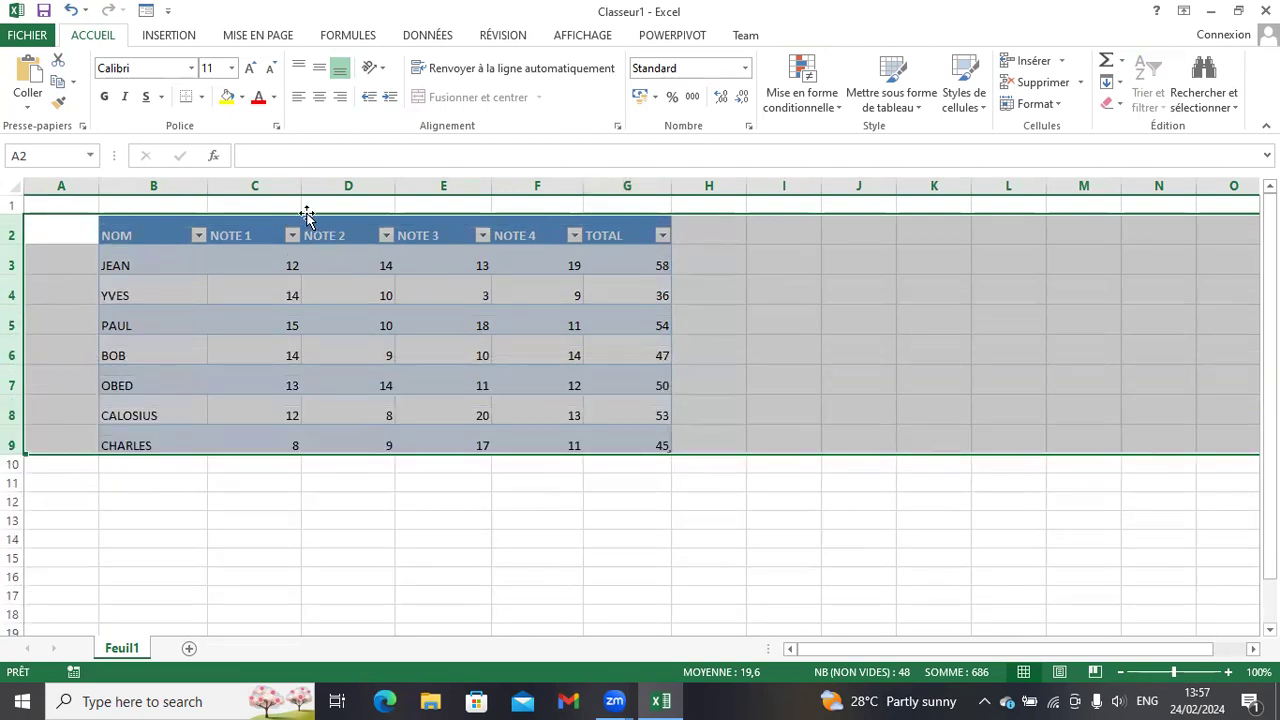
{"action": "left_click_drag", "start_coordinate": [12, 311], "coordinate": [14, 334]}
{"action": "left_click_drag", "start_coordinate": [14, 287], "coordinate": [14, 283]}
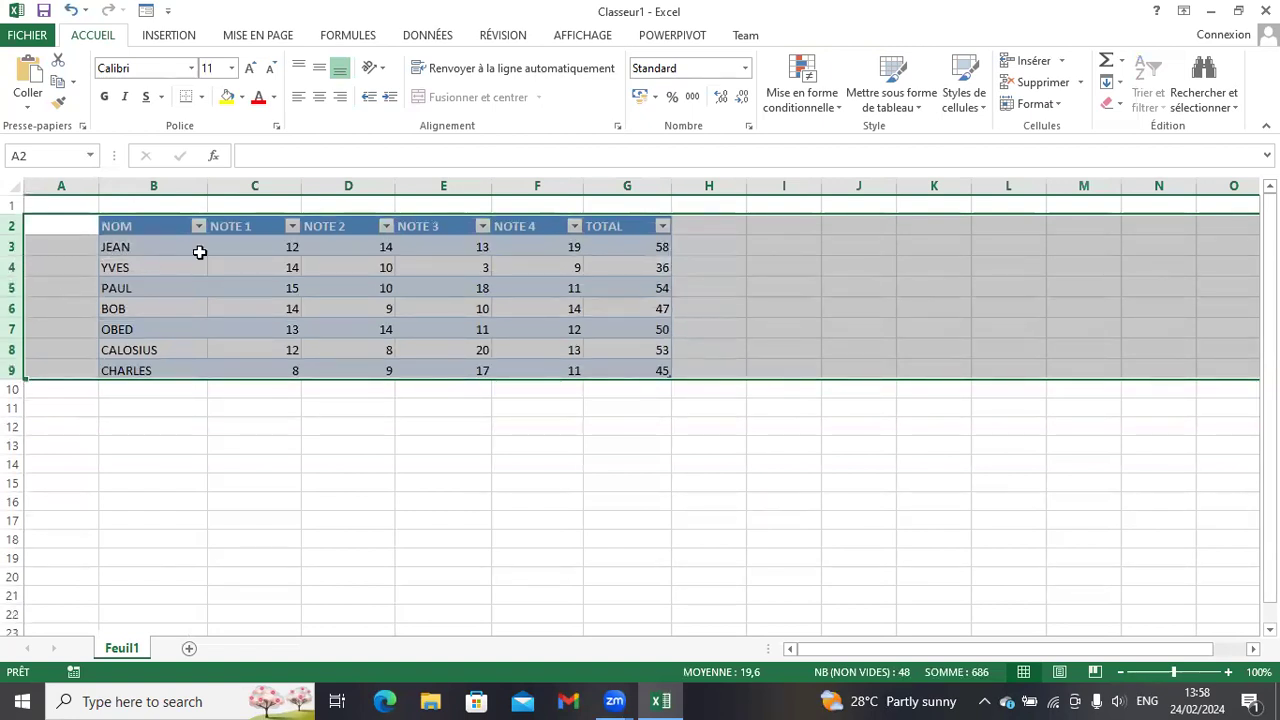
{"action": "left_click", "coordinate": [385, 408]}
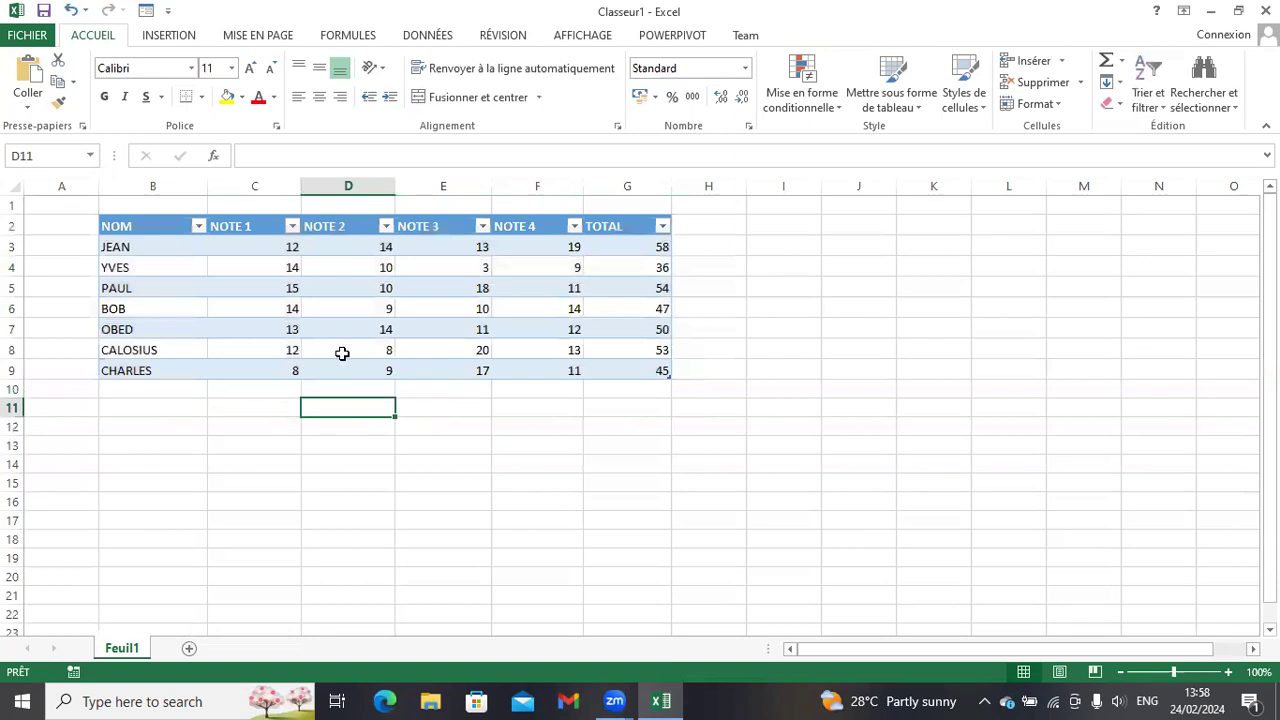
Select columns B to G and resize them together to one uniform, wider column width
{"action": "left_click_drag", "start_coordinate": [147, 182], "coordinate": [597, 250]}
{"action": "left_click_drag", "start_coordinate": [581, 190], "coordinate": [667, 189]}
{"action": "left_click_drag", "start_coordinate": [797, 184], "coordinate": [666, 188]}
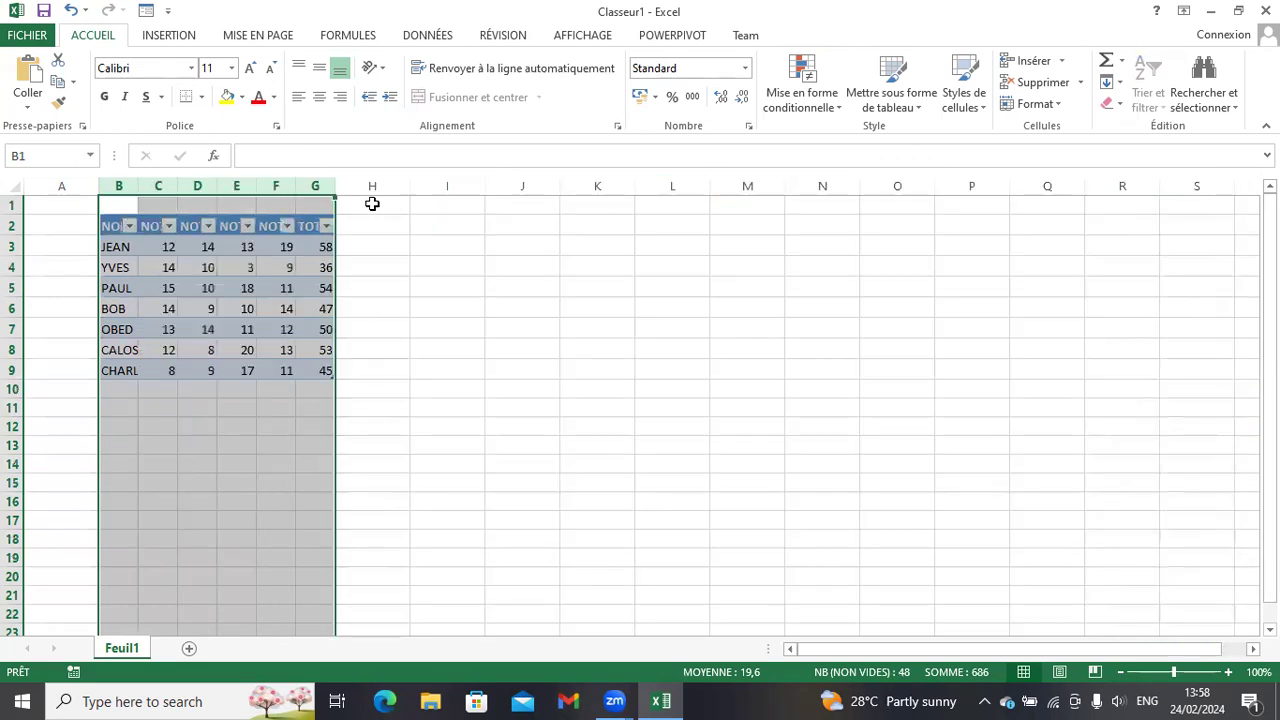
{"action": "left_click_drag", "start_coordinate": [293, 186], "coordinate": [353, 186]}
{"action": "left_click", "coordinate": [815, 327]}
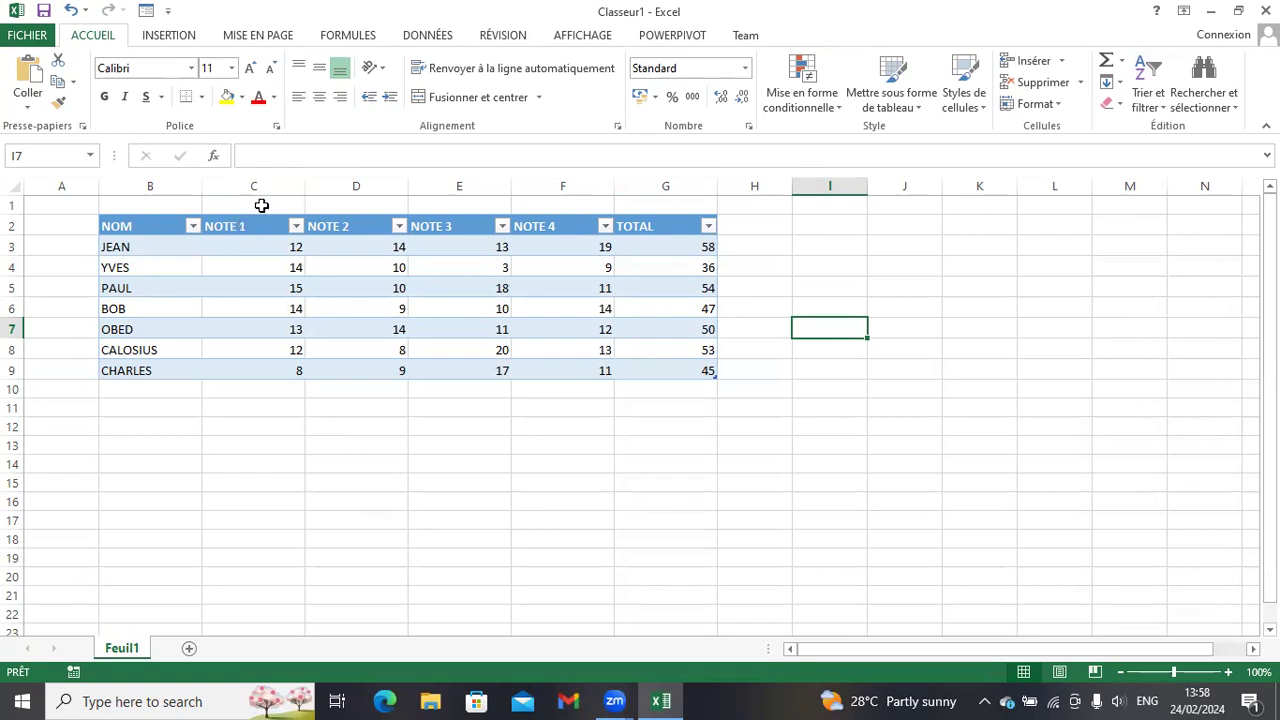
Replace the name in B3 with a long string of F characters, and autofit column B to it
{"action": "left_click", "coordinate": [124, 245]}
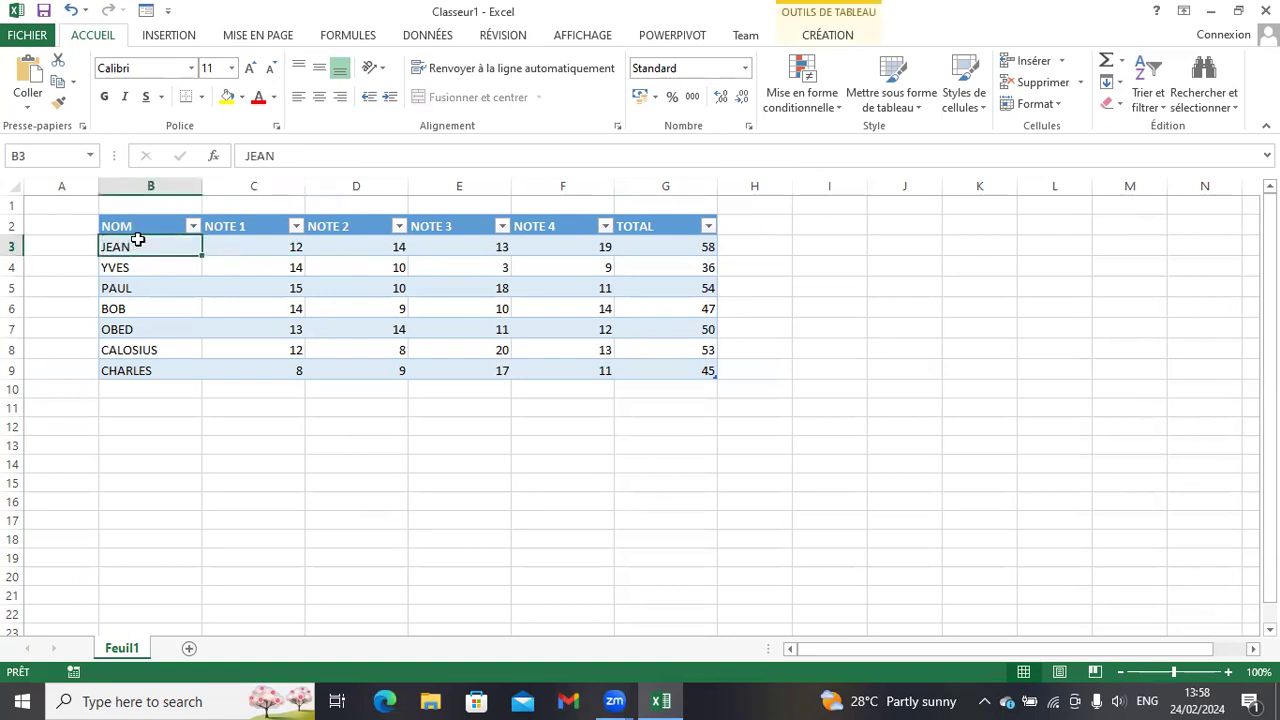
{"action": "type", "text": "FF"}
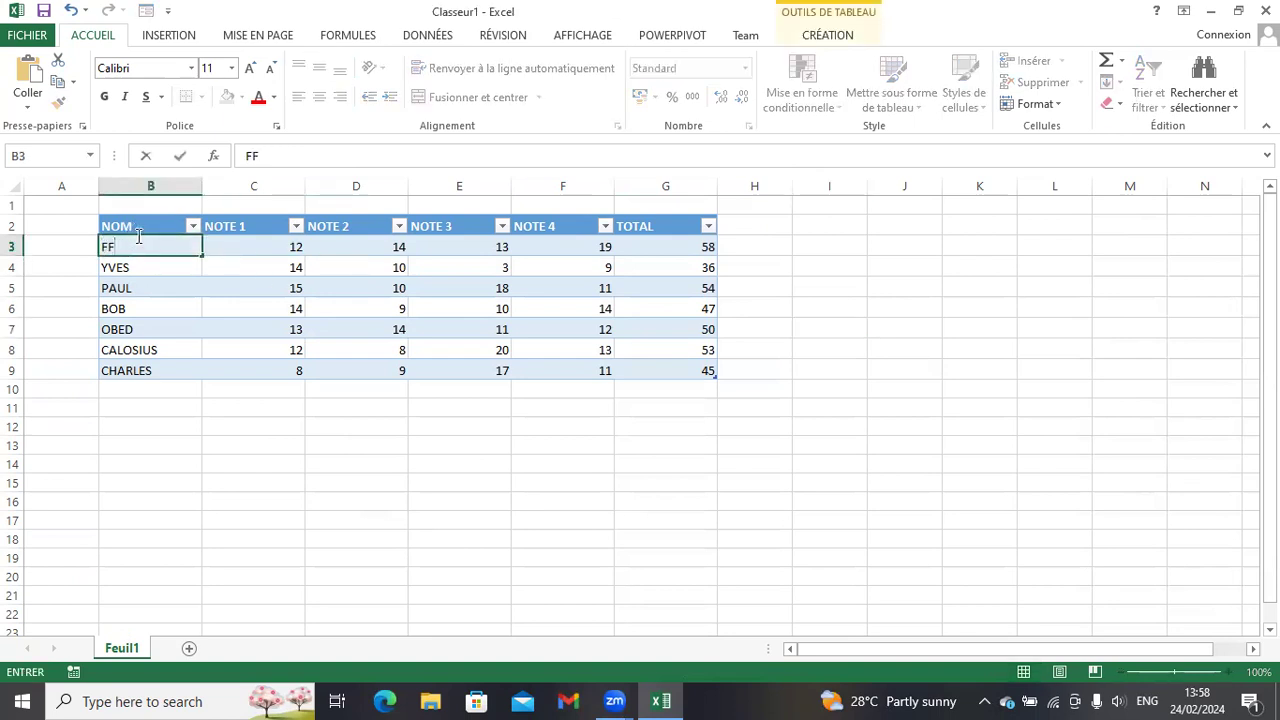
{"action": "type", "text": "FFFFFFFFFFFFFFFFFFFFFFFFFFFF"}
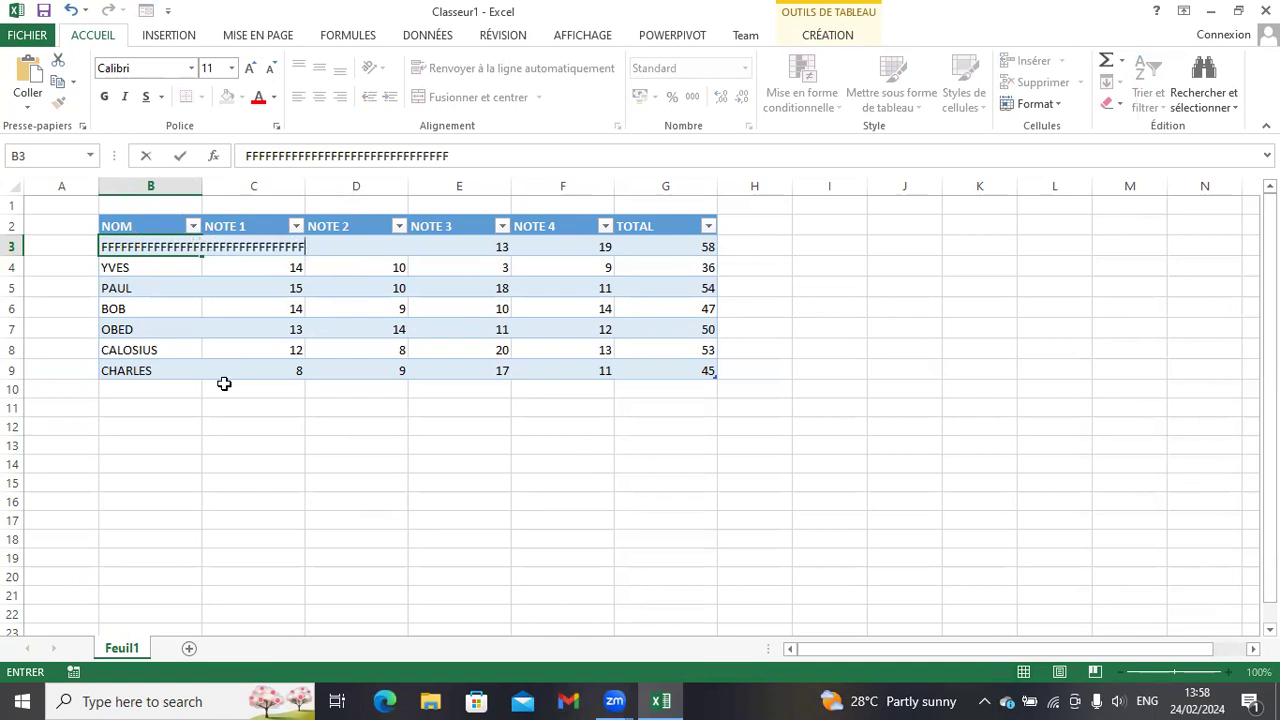
{"action": "left_click", "coordinate": [231, 428]}
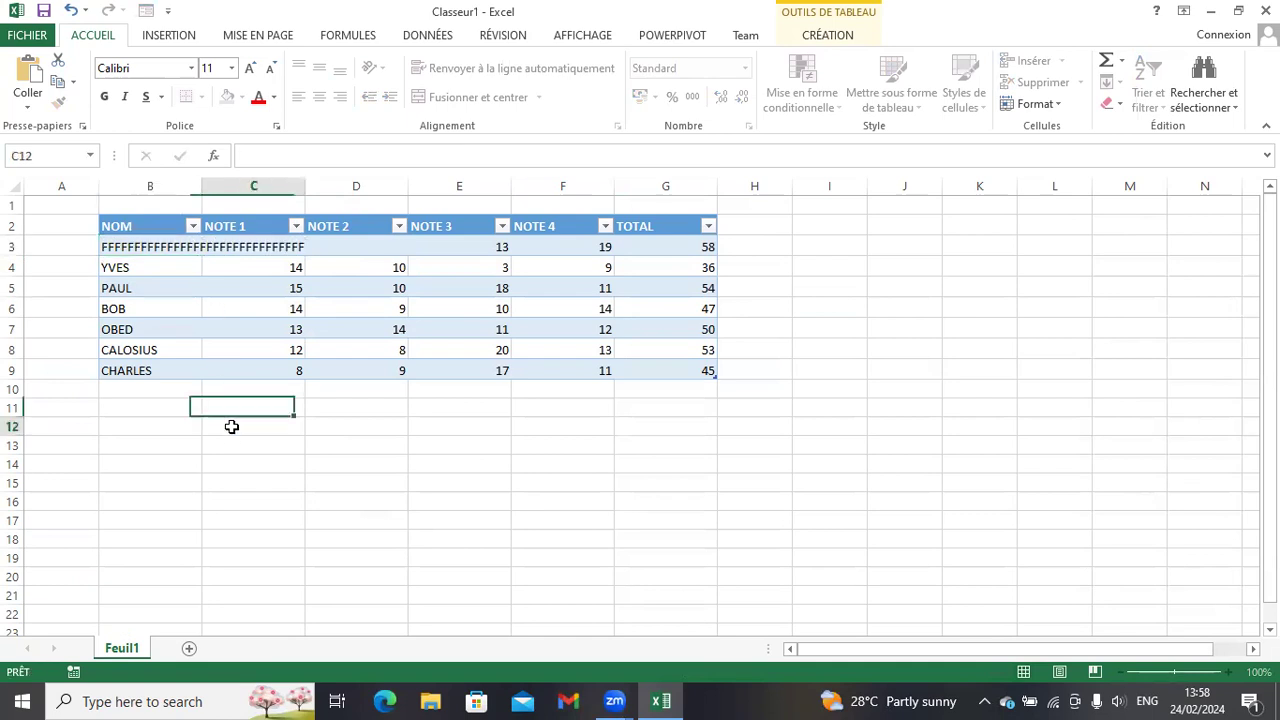
{"action": "left_click", "coordinate": [187, 247]}
{"action": "left_click", "coordinate": [225, 420]}
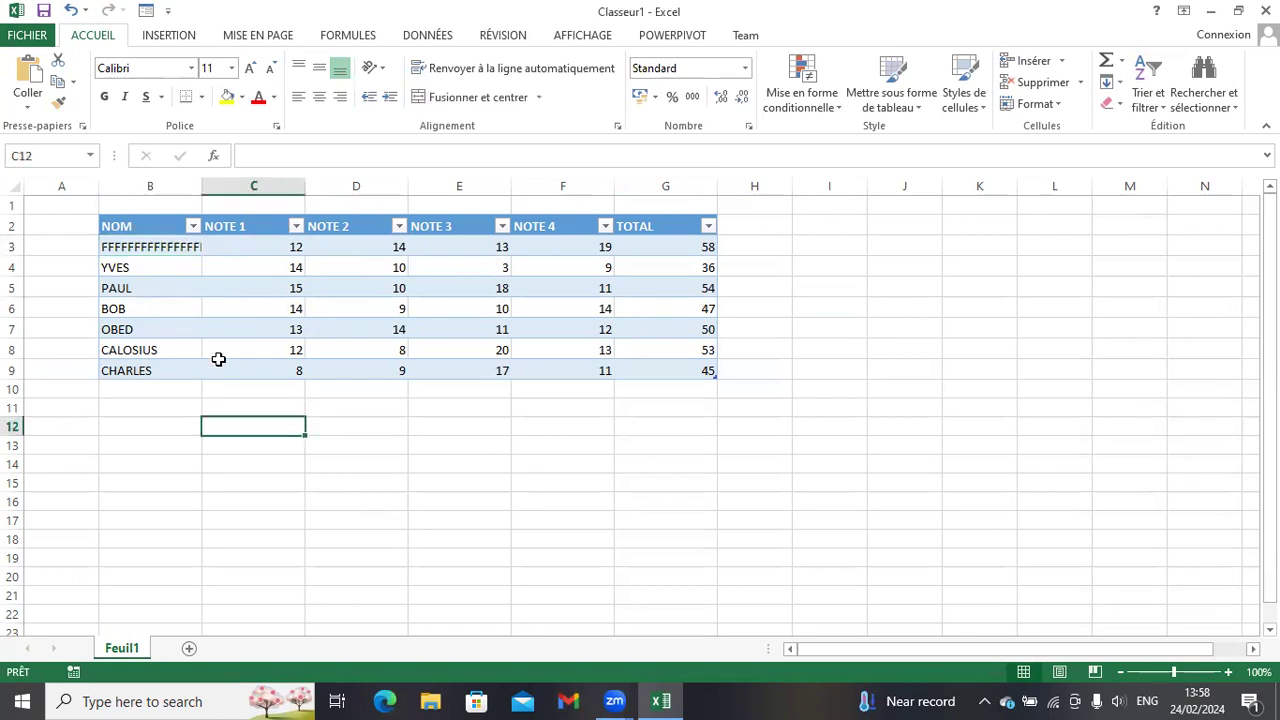
{"action": "double_click", "coordinate": [201, 185]}
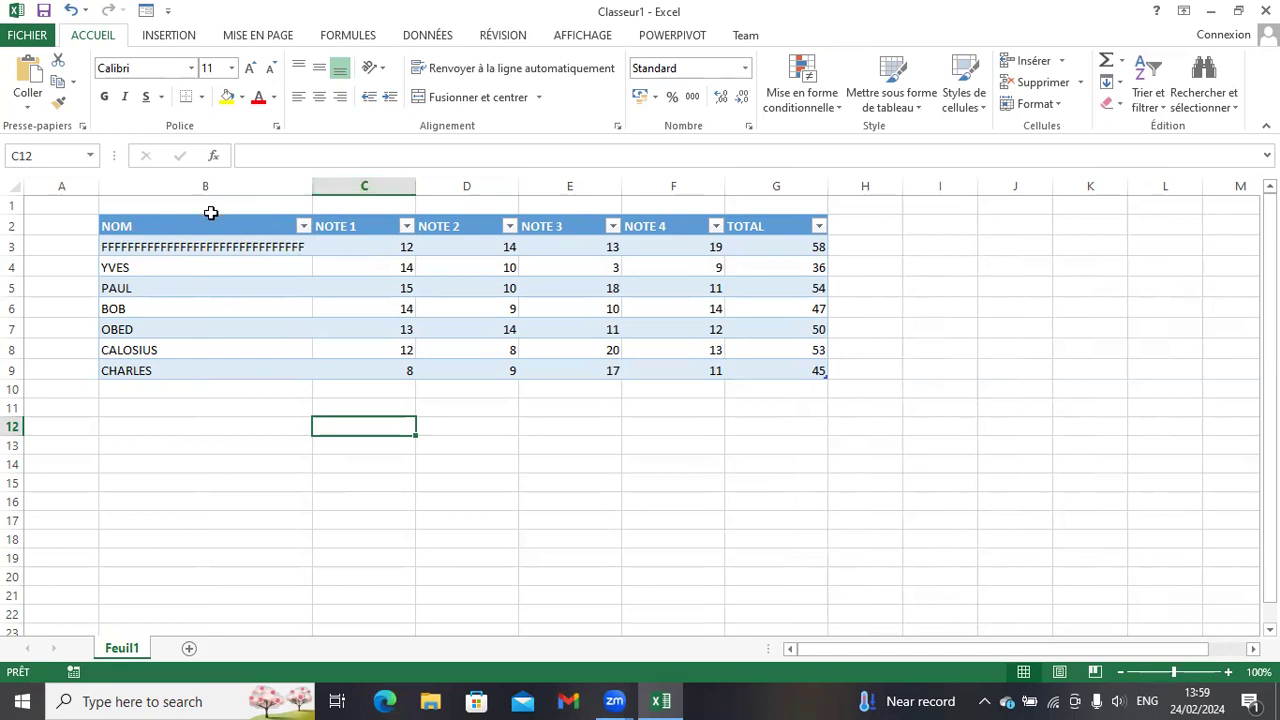
Hide the NOTE 3 column, column E, of the grades table
{"action": "left_click", "coordinate": [559, 184]}
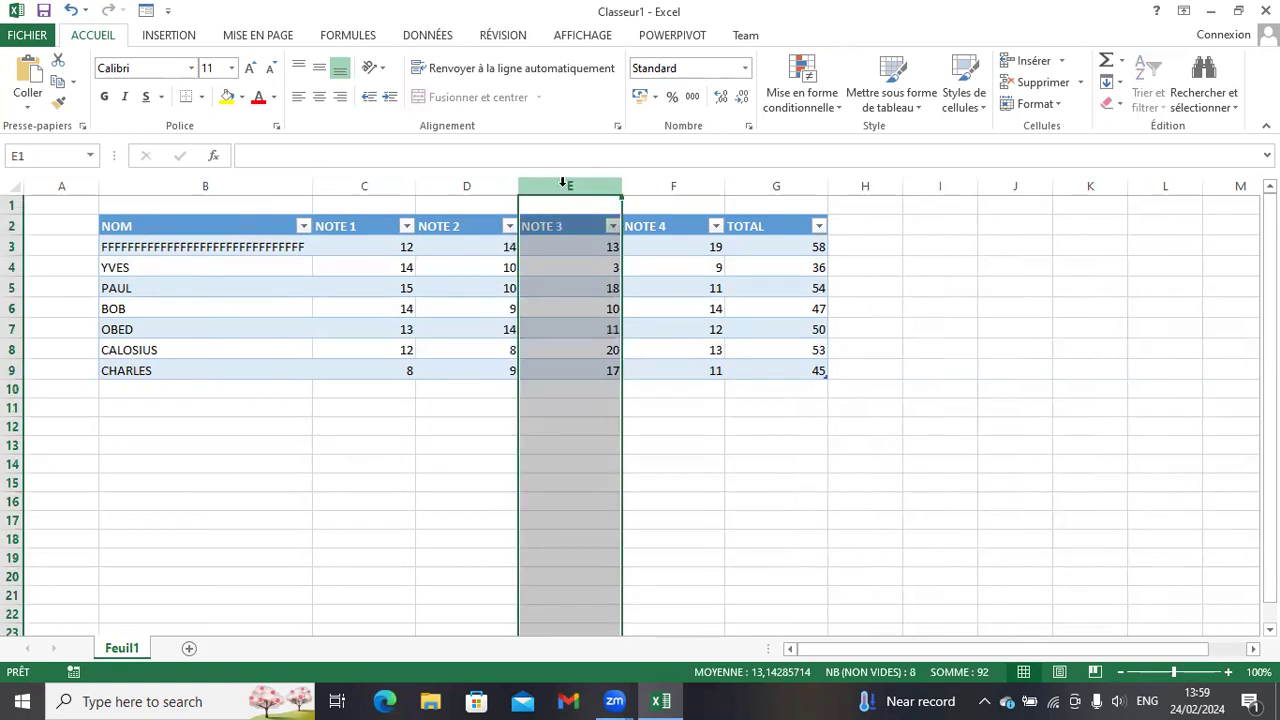
{"action": "right_click", "coordinate": [564, 184]}
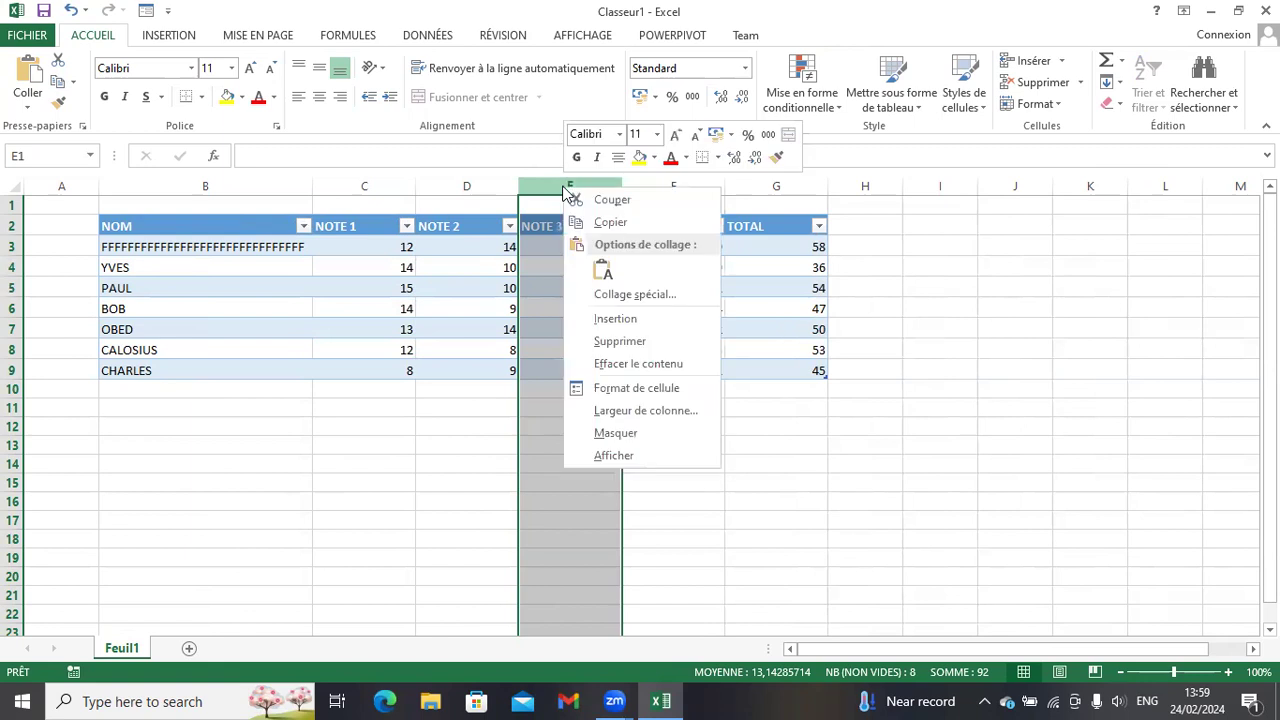
{"action": "left_click", "coordinate": [604, 437]}
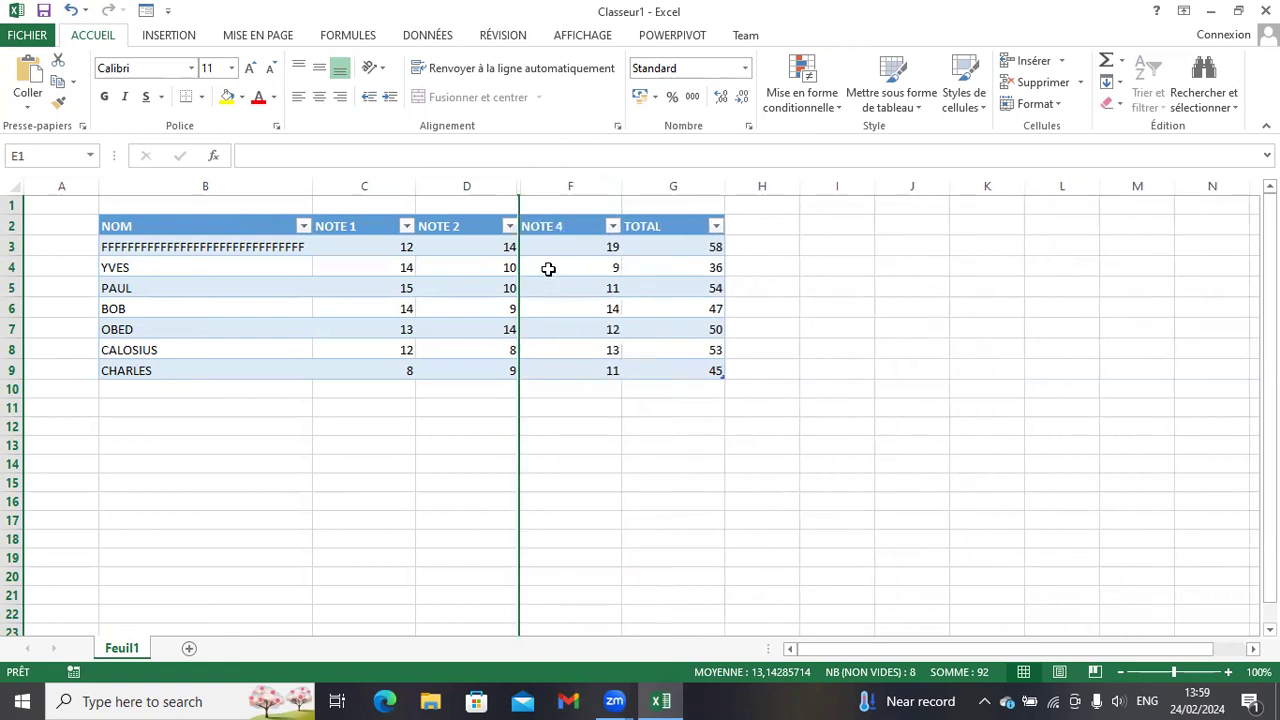
{"action": "left_click", "coordinate": [394, 500]}
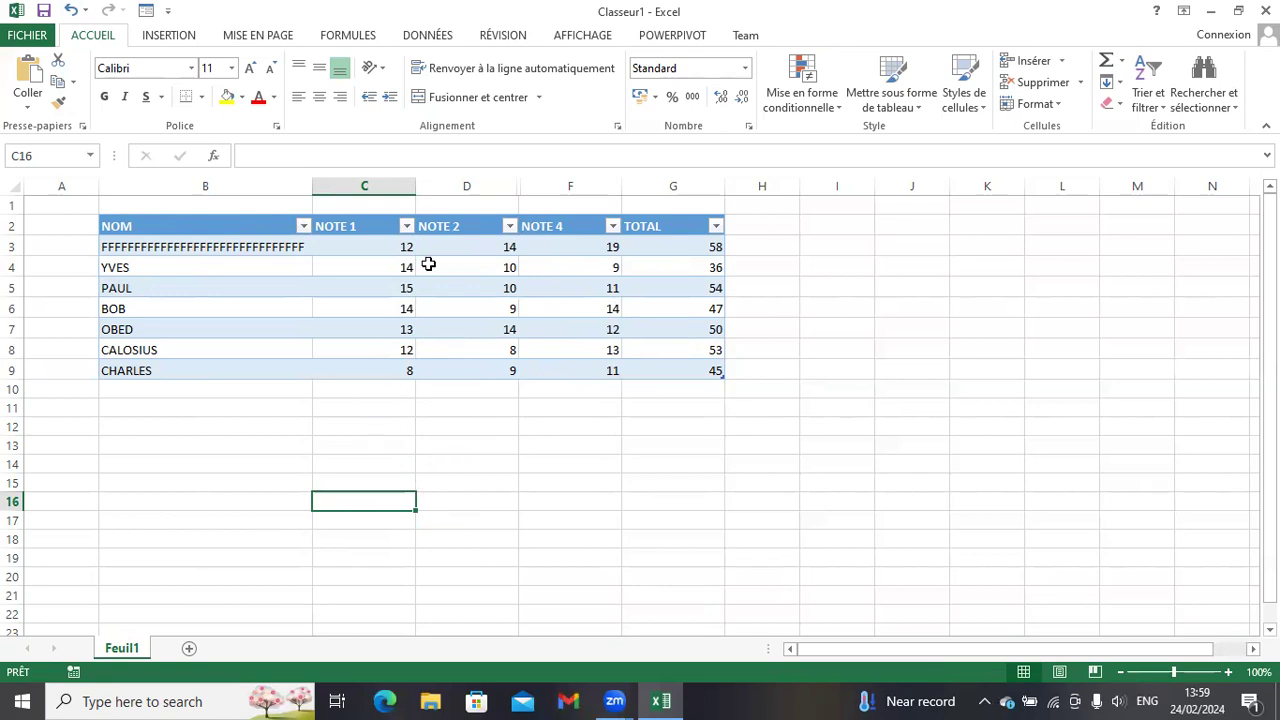
Unhide the hidden column E between columns D and F
{"action": "right_click", "coordinate": [518, 189]}
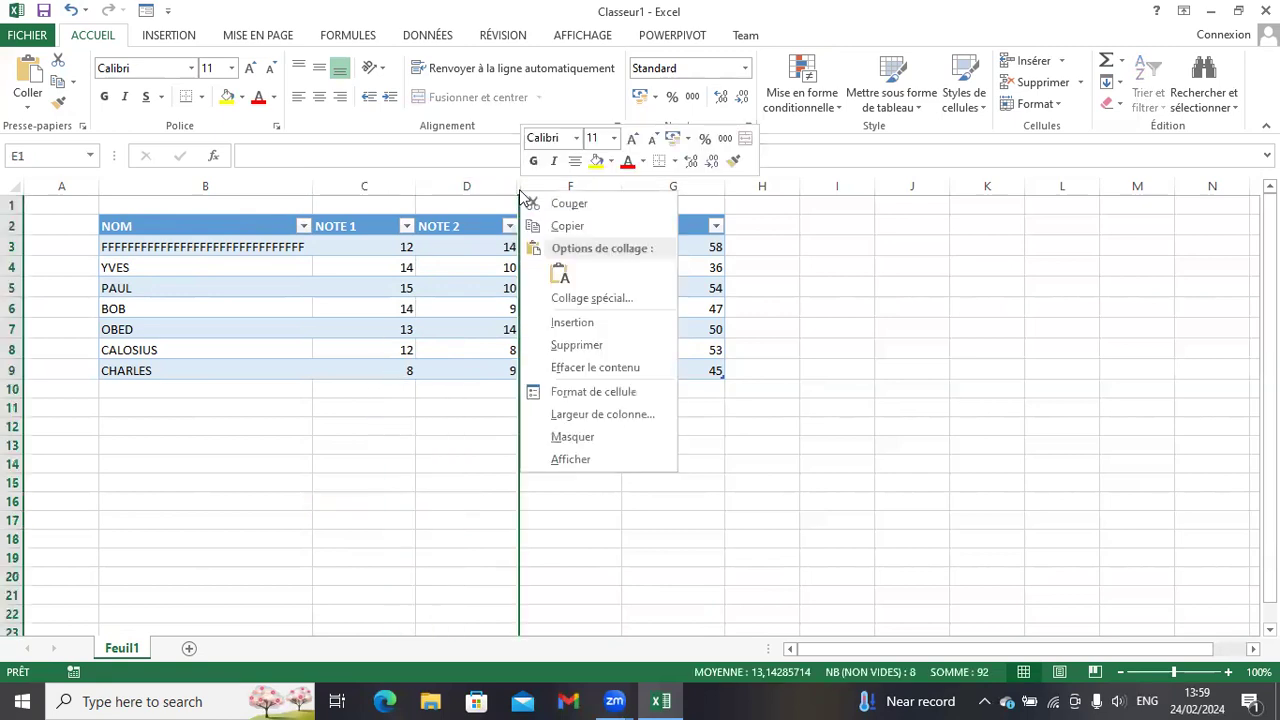
{"action": "left_click", "coordinate": [574, 458]}
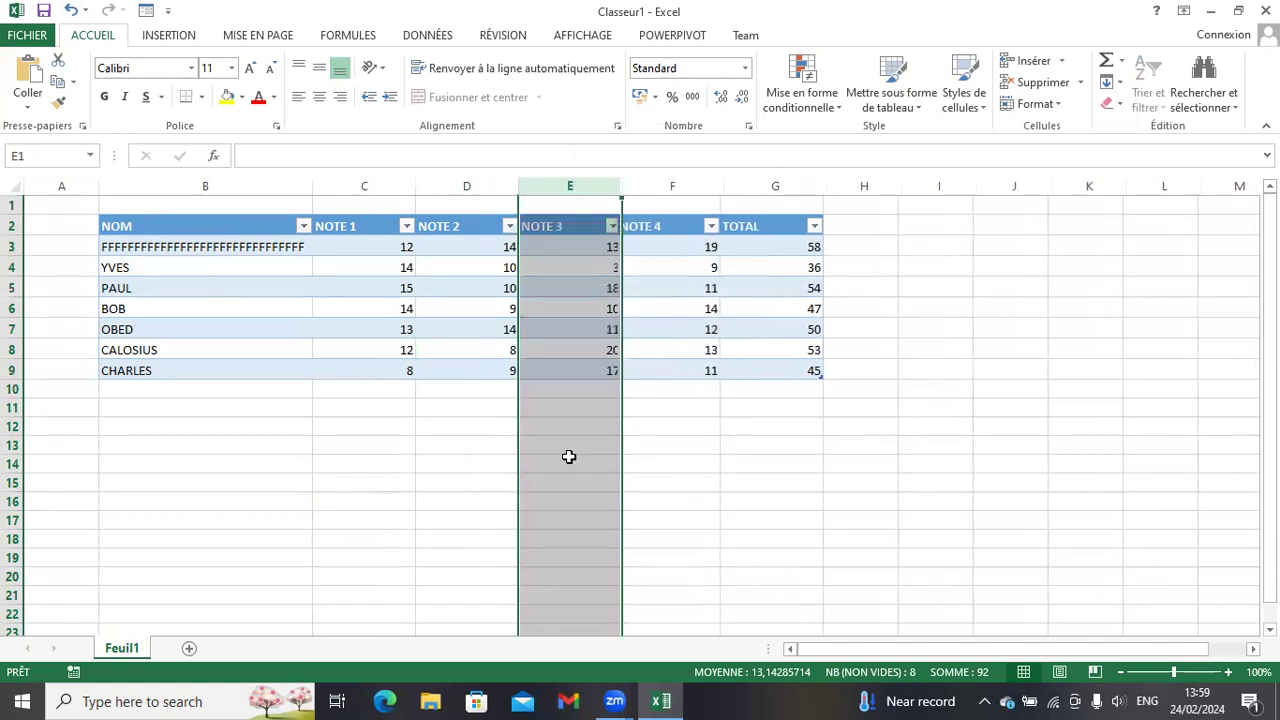
{"action": "left_click", "coordinate": [728, 425]}
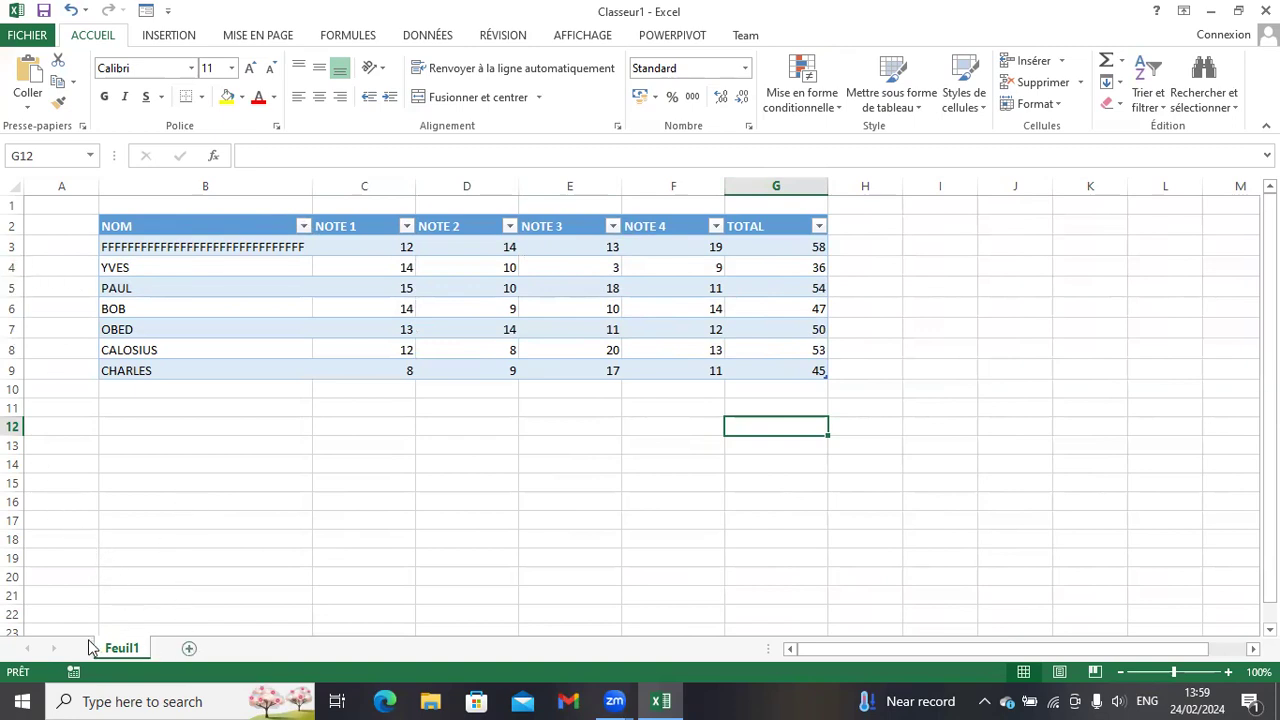
Add two new worksheets to the workbook and return to the Feuil1 sheet
{"action": "left_click", "coordinate": [190, 649]}
{"action": "left_click", "coordinate": [246, 649]}
{"action": "left_click", "coordinate": [135, 649]}
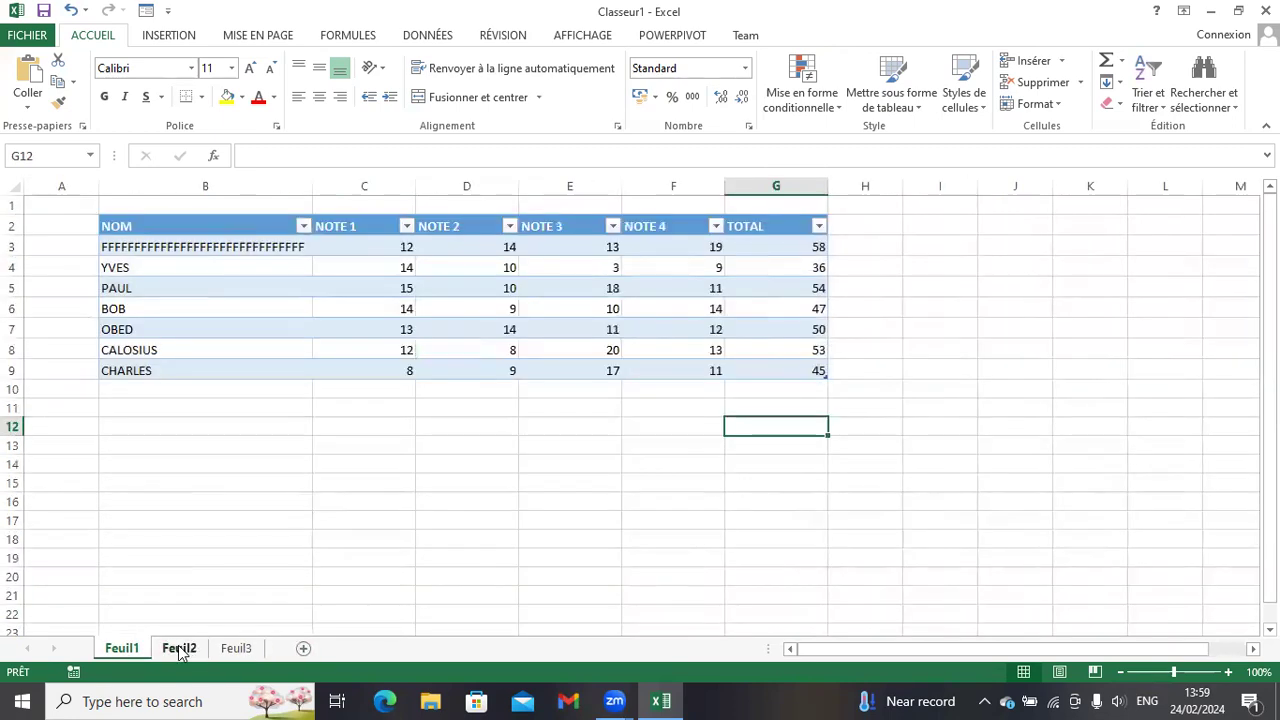
Hide the Feuil1 worksheet that holds the grades table
{"action": "left_click", "coordinate": [180, 649]}
{"action": "left_click", "coordinate": [122, 649]}
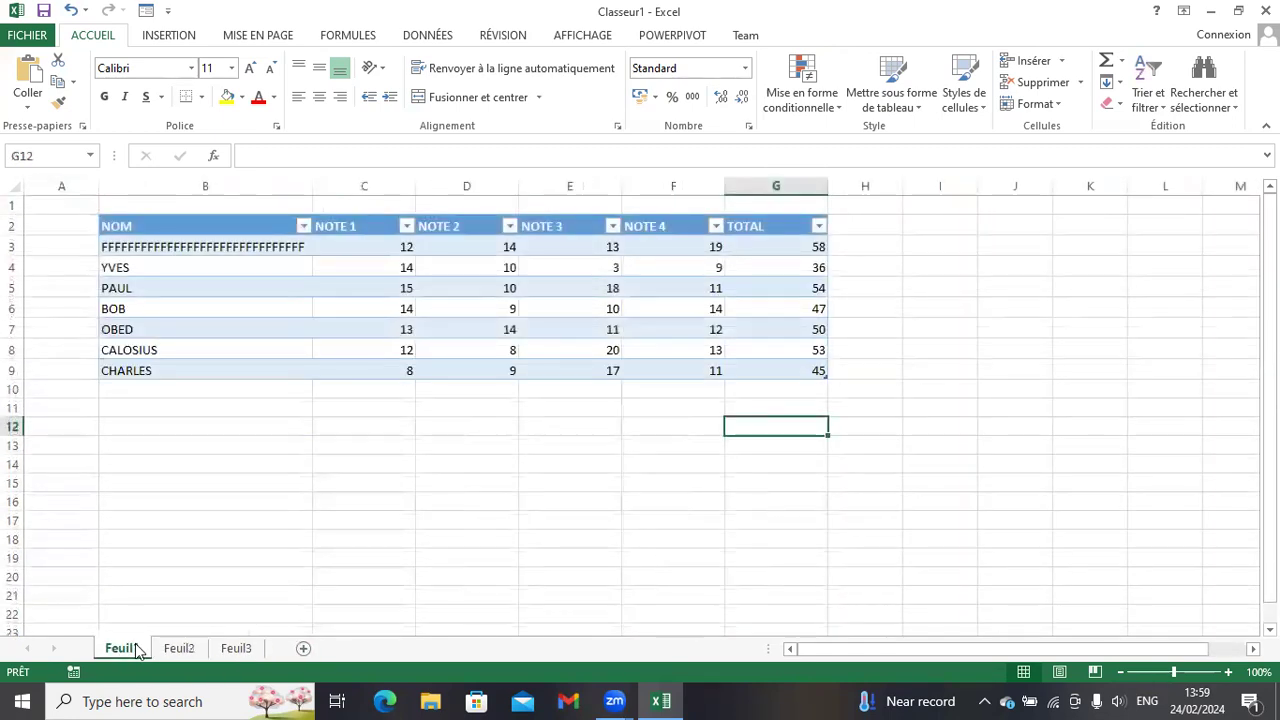
{"action": "right_click", "coordinate": [123, 650]}
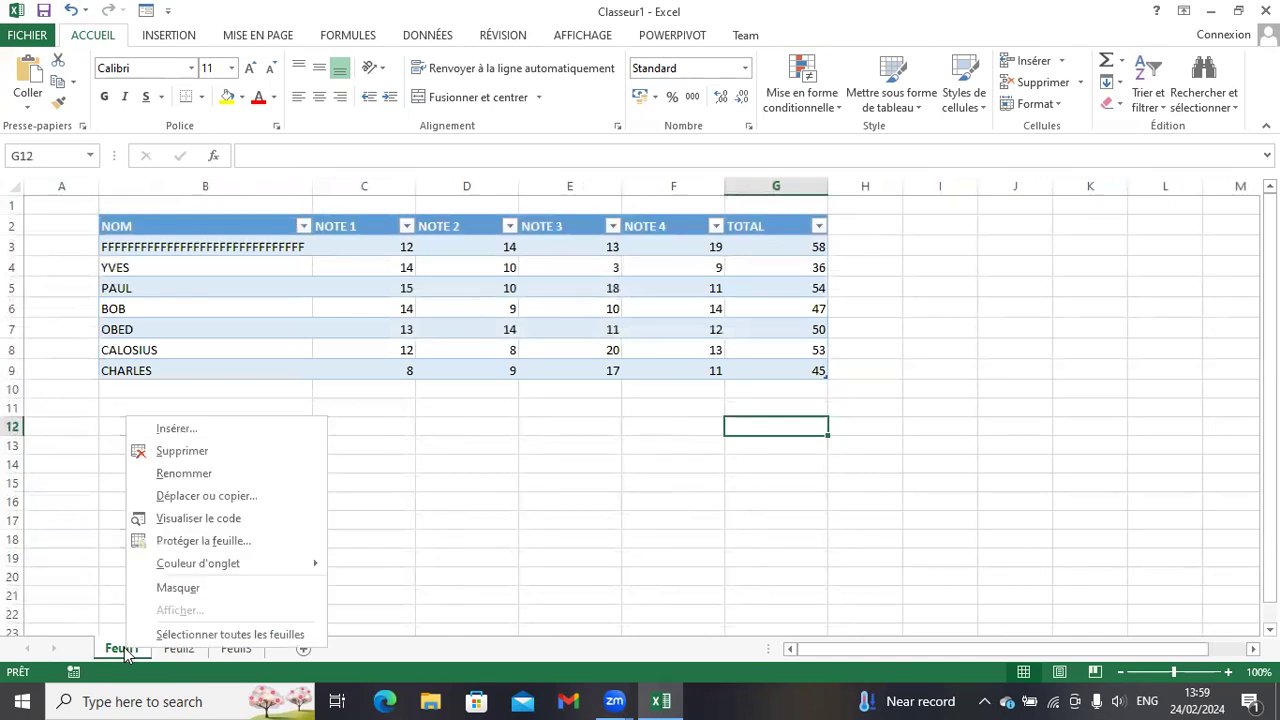
{"action": "left_click", "coordinate": [168, 589]}
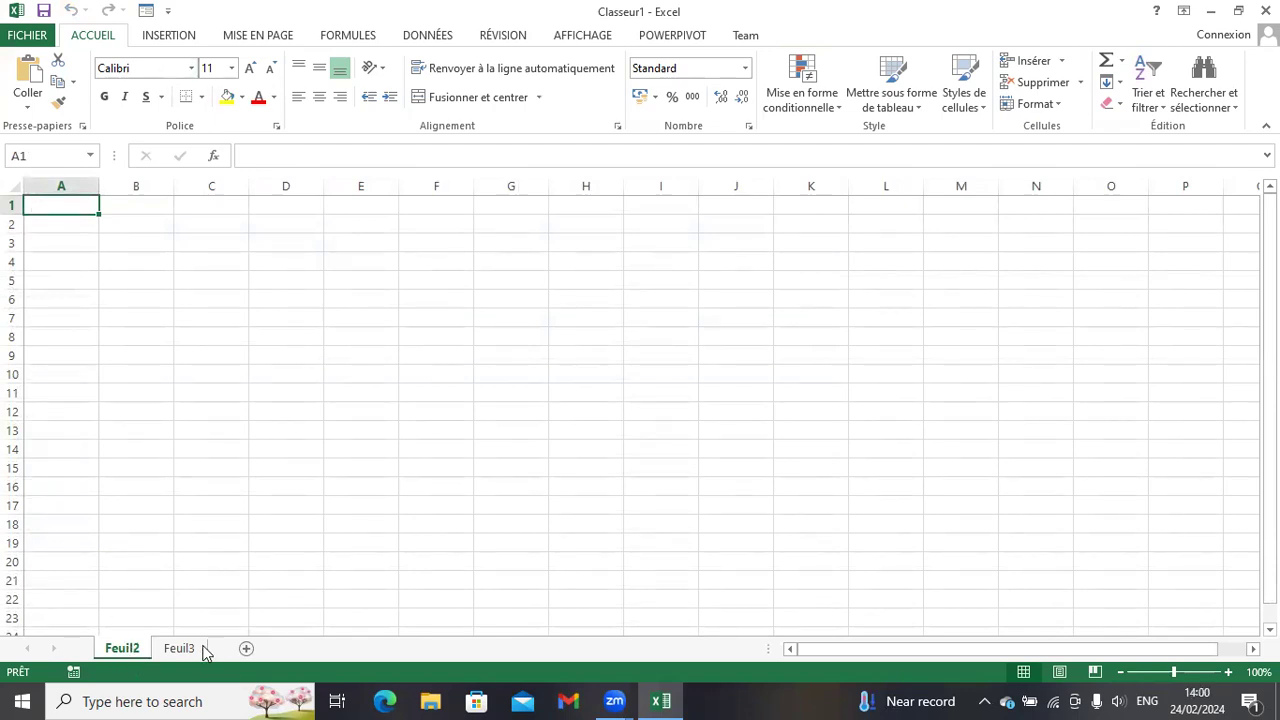
Unhide the hidden Feuil1 worksheet from the Feuil2 sheet
{"action": "left_click", "coordinate": [372, 331]}
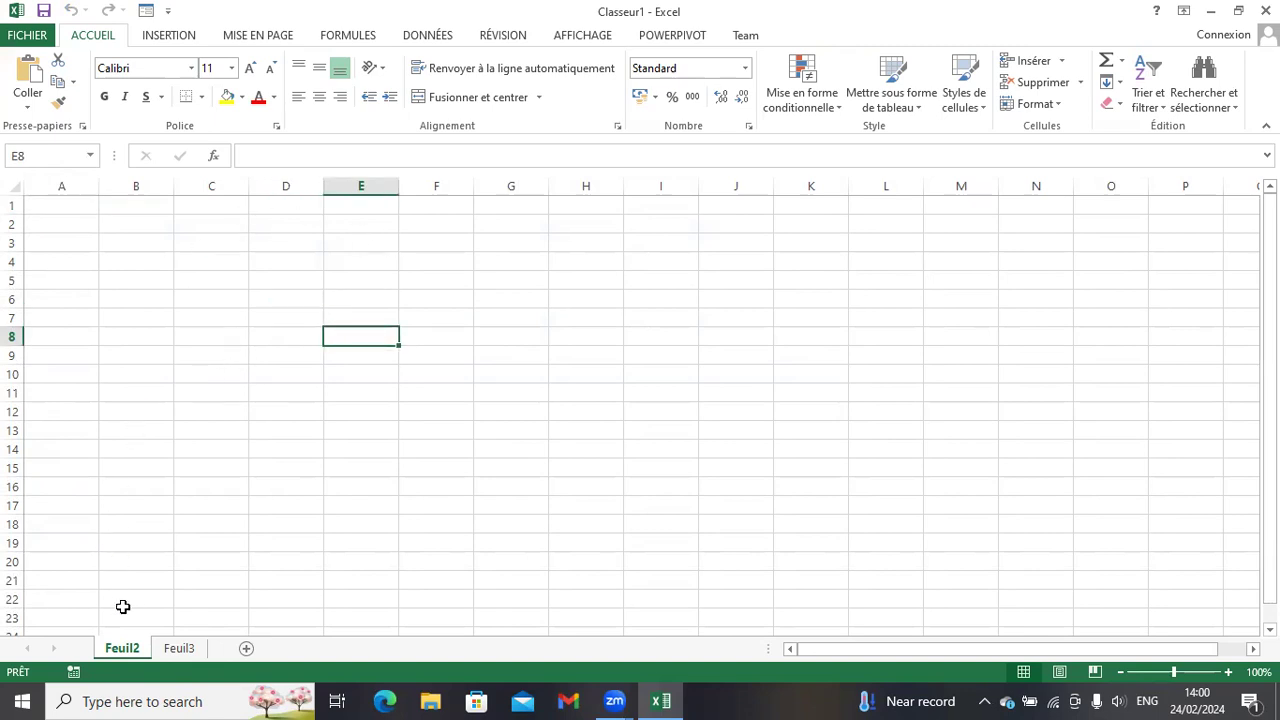
{"action": "right_click", "coordinate": [126, 652]}
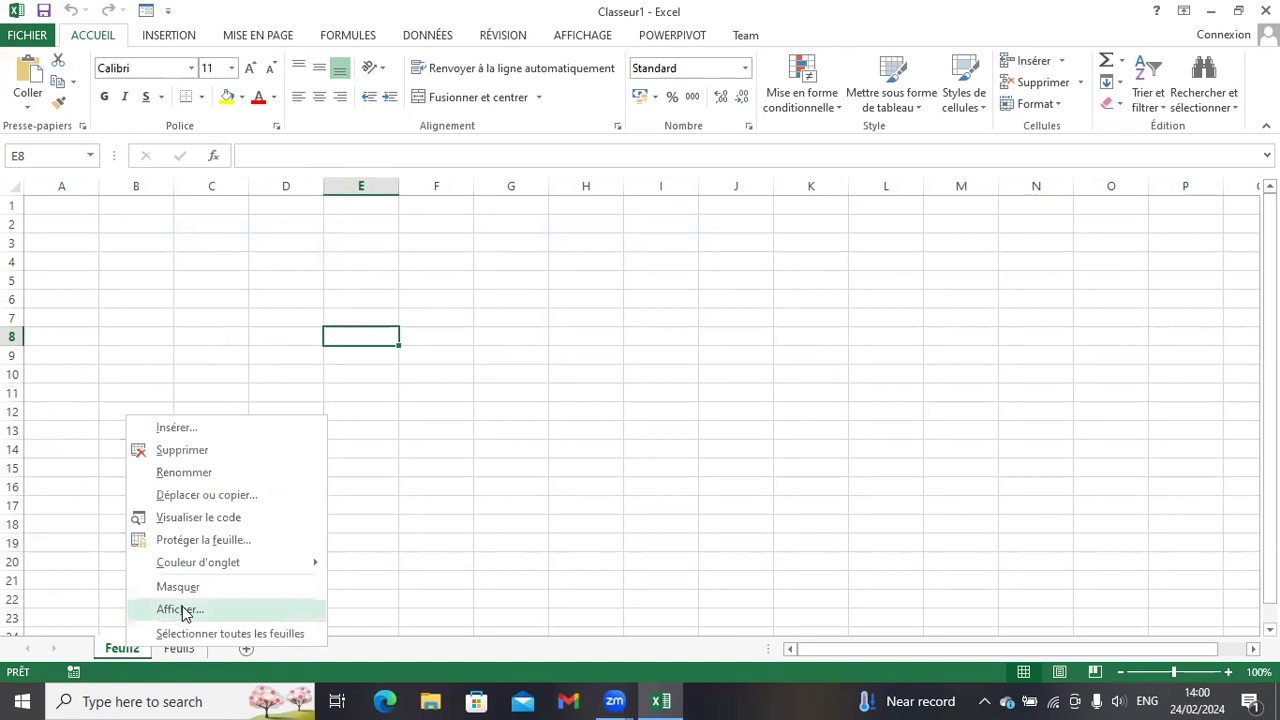
{"action": "left_click", "coordinate": [180, 609]}
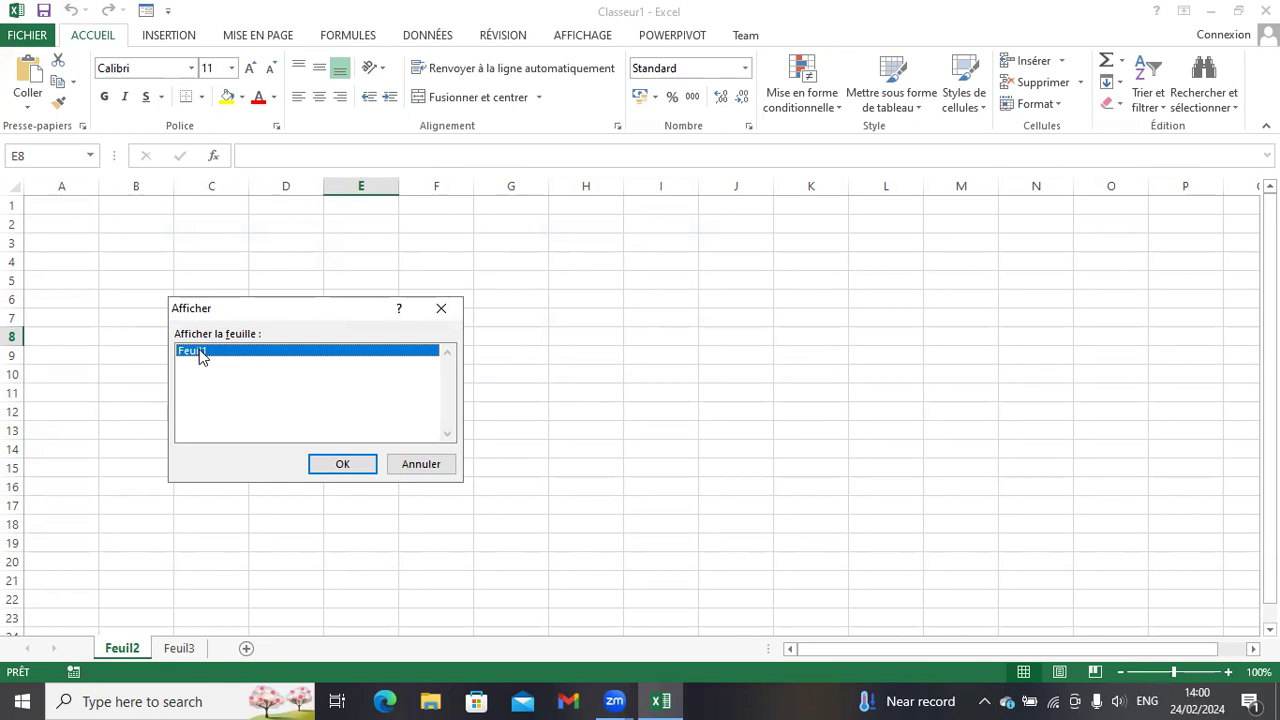
{"action": "left_click", "coordinate": [343, 465]}
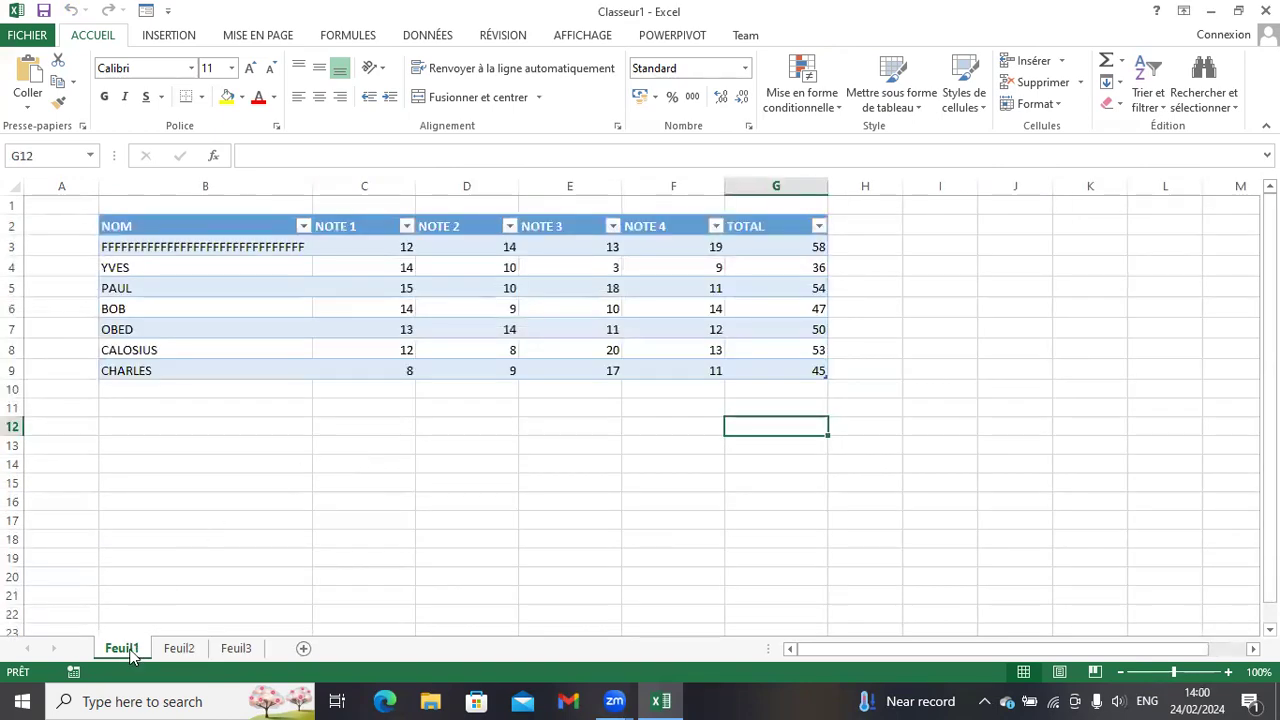
Select the whole grades table, range B2:G9, and deselect it by selecting empty cell B14 below
{"action": "left_click", "coordinate": [277, 463]}
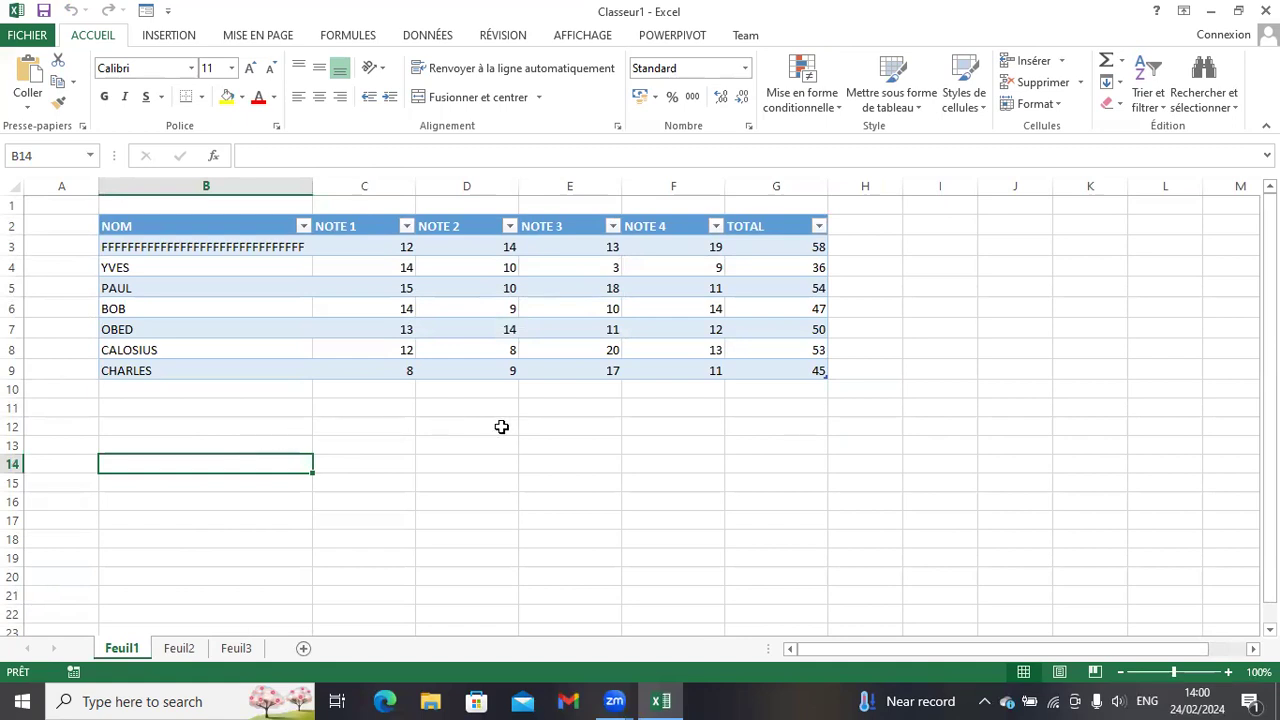
{"action": "left_click", "coordinate": [342, 443]}
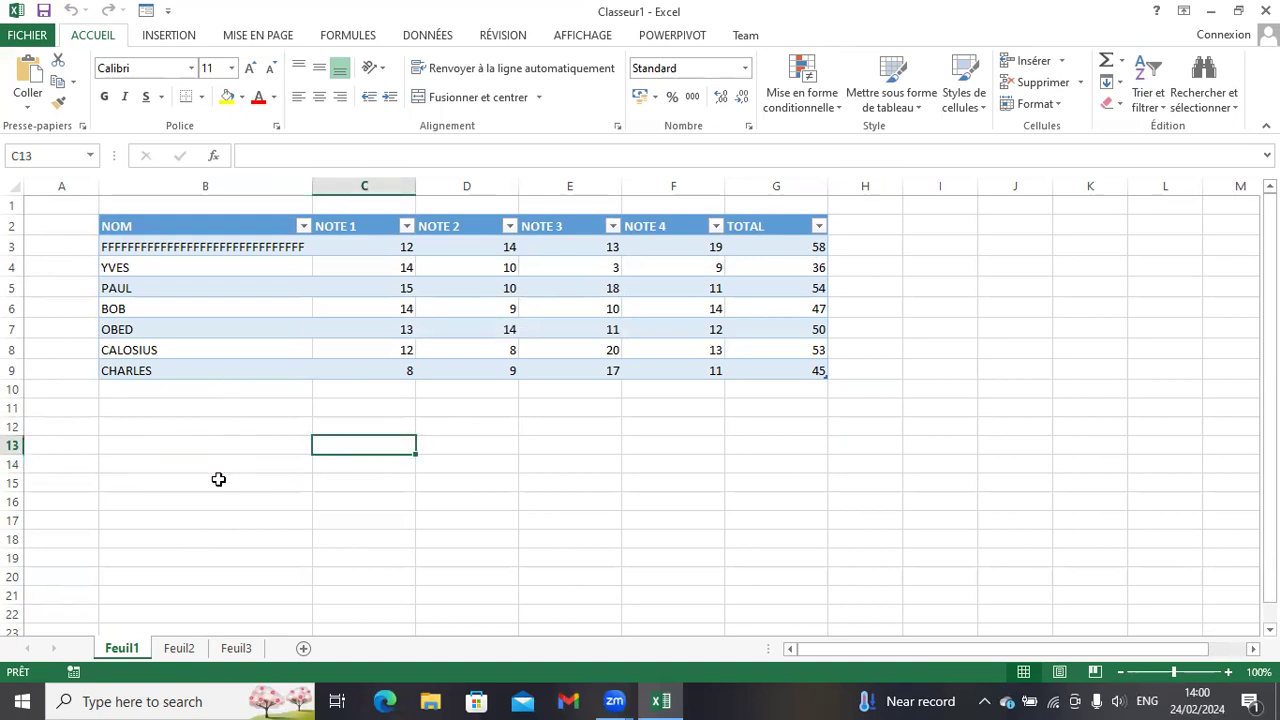
{"action": "left_click", "coordinate": [184, 228]}
{"action": "left_click_drag", "start_coordinate": [320, 272], "coordinate": [766, 371]}
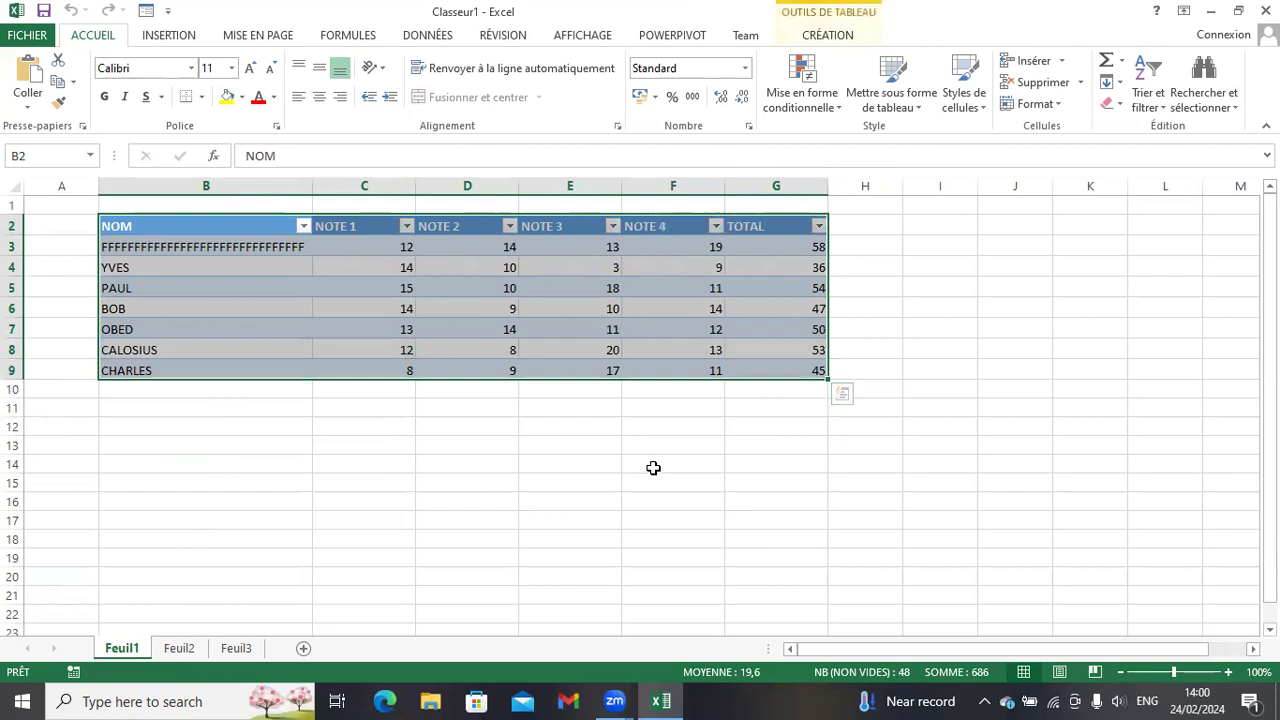
{"action": "left_click", "coordinate": [310, 466]}
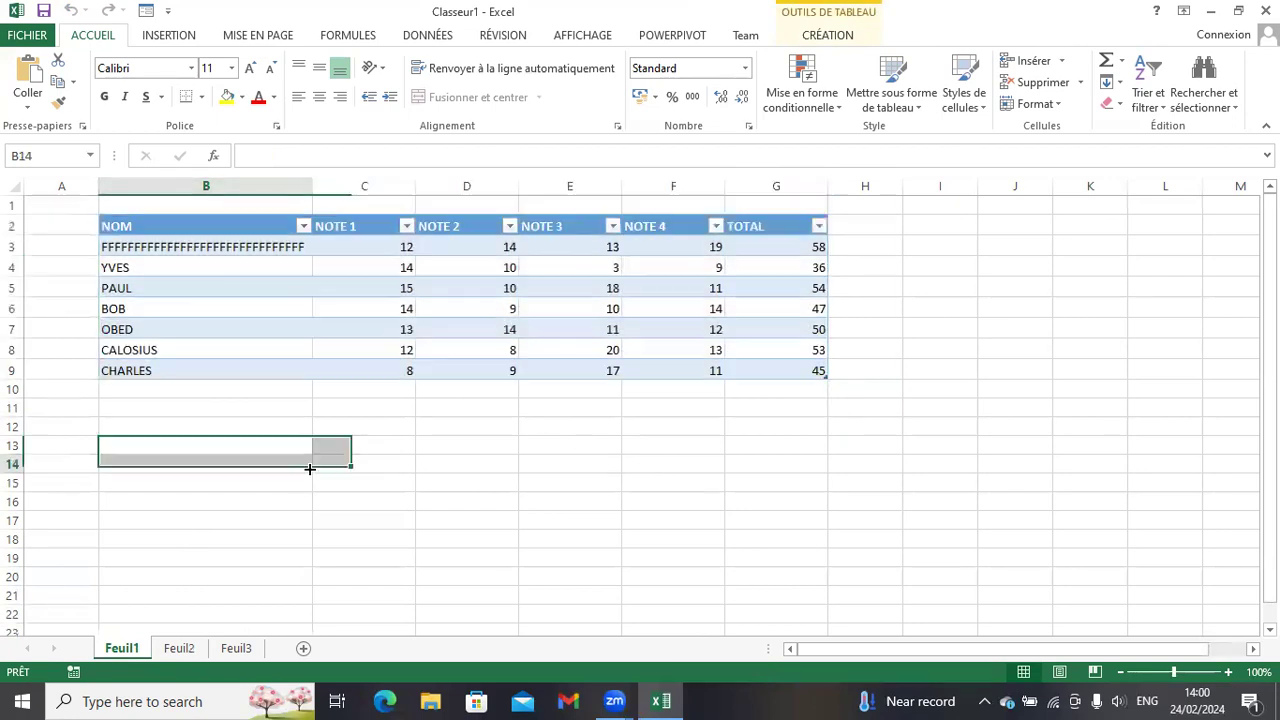